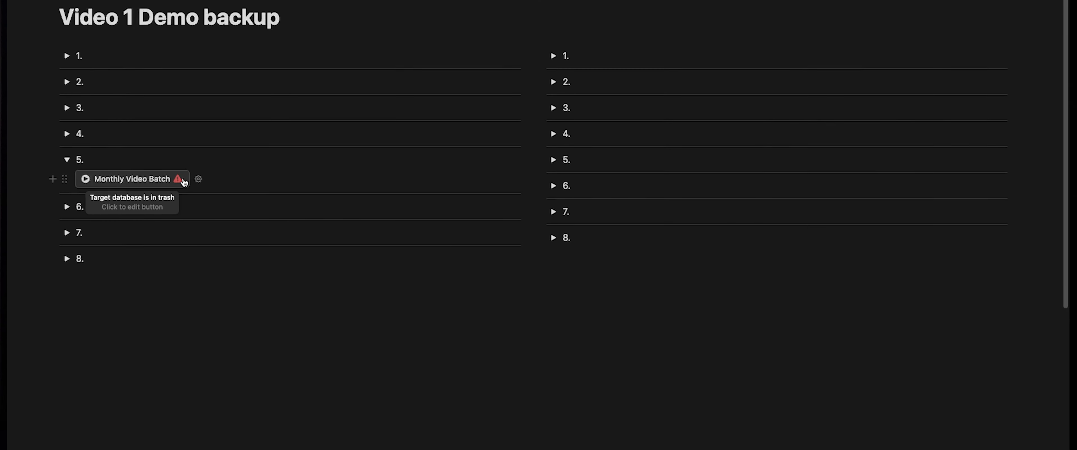
Open the Monthly Video Batch button's configuration and review its page-adding actions.
{"action": "left_click", "coordinate": [231, 184]}
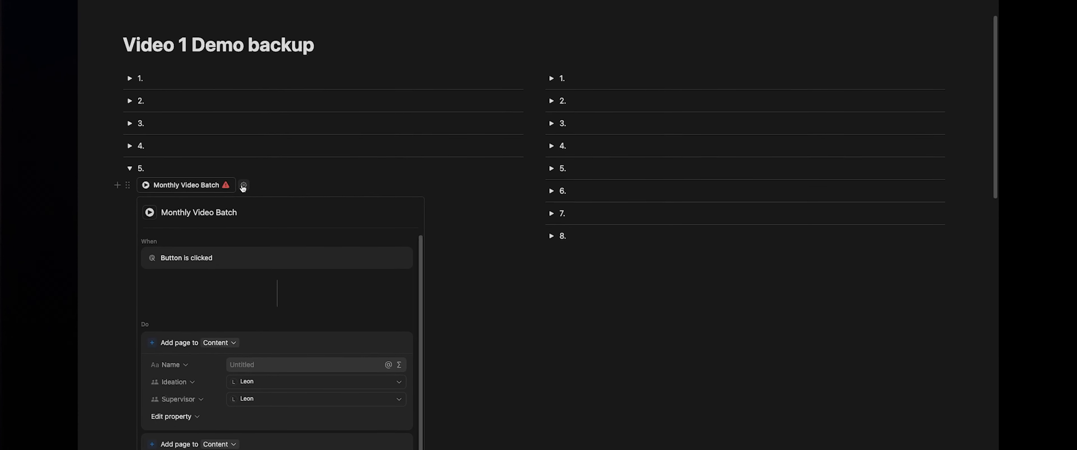
{"action": "scroll", "coordinate": [263, 238], "scroll_direction": "down", "scroll_amount": 3}
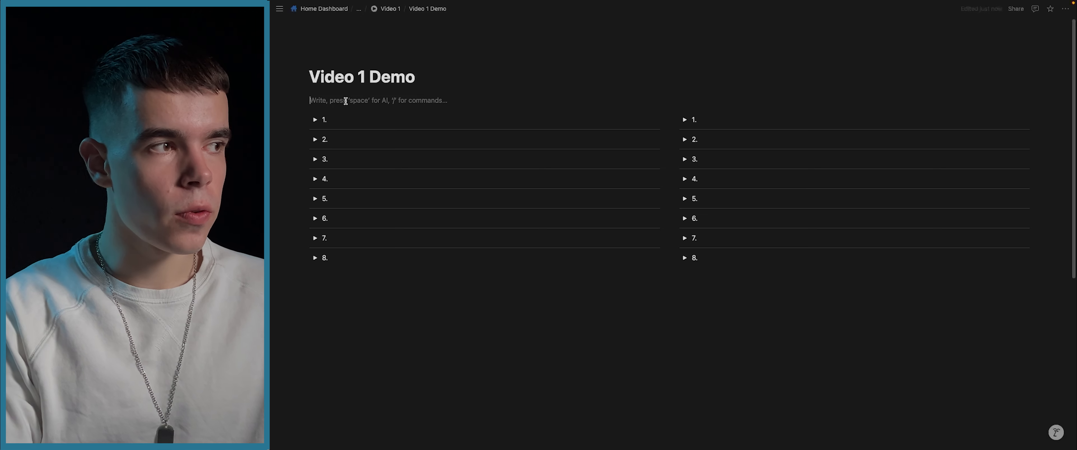
Insert a button block directly below the page title and name it "First button".
{"action": "type", "text": "/b"}
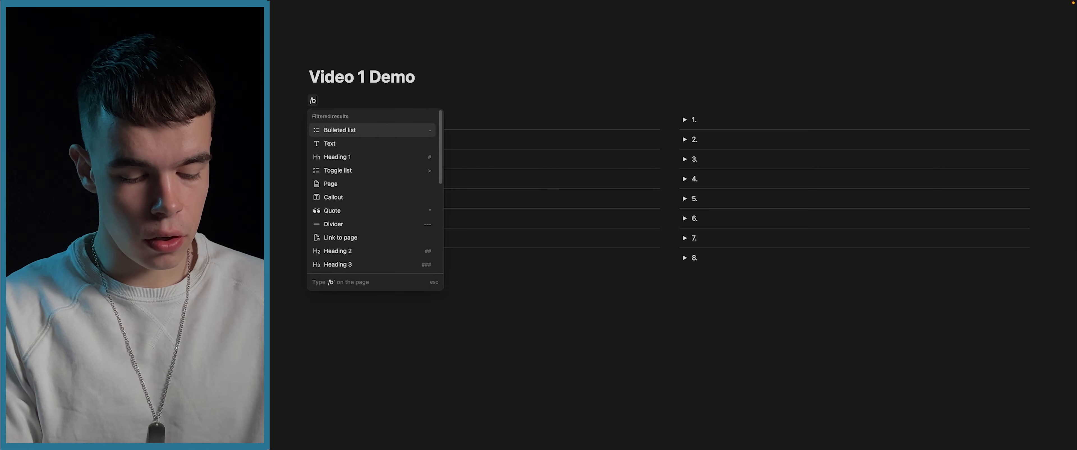
{"action": "type", "text": "utton"}
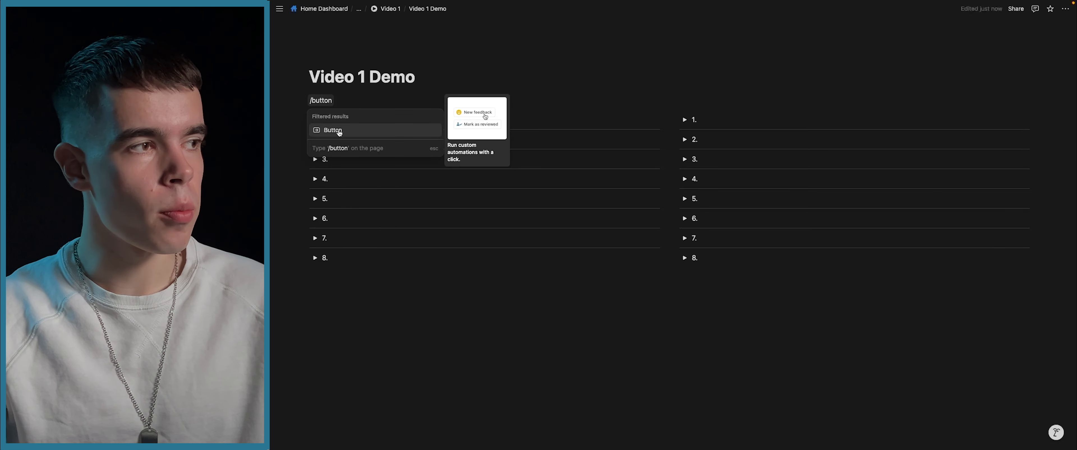
{"action": "left_click", "coordinate": [353, 129]}
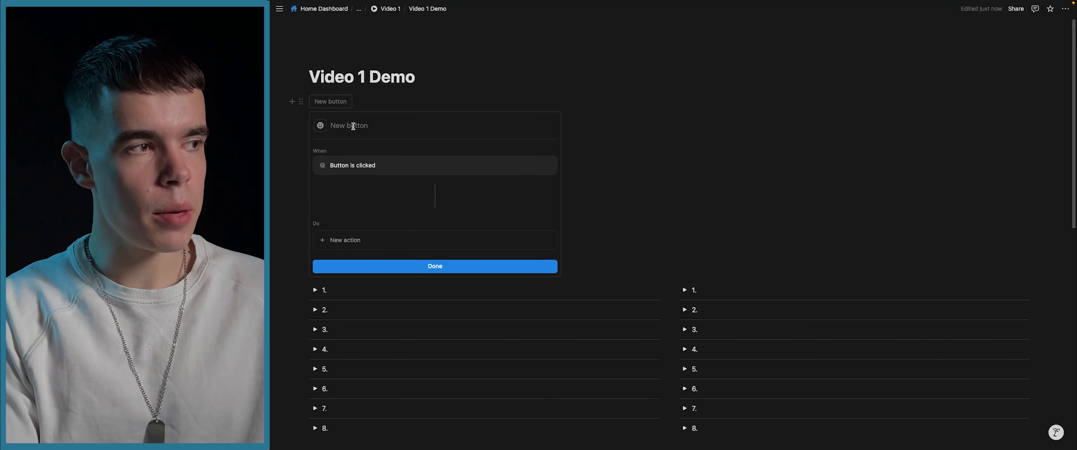
{"action": "type", "text": "First button"}
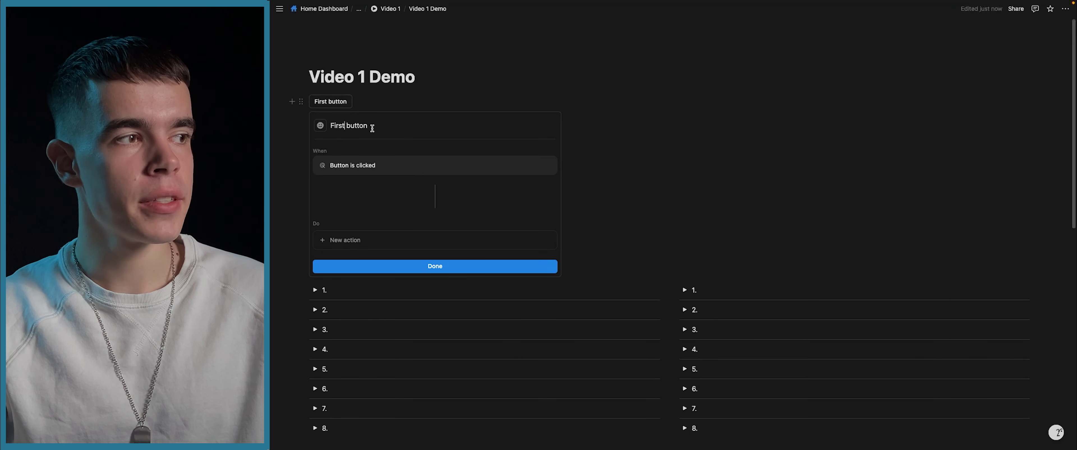
Give the First button a blue checkmark icon.
{"action": "left_click", "coordinate": [320, 126]}
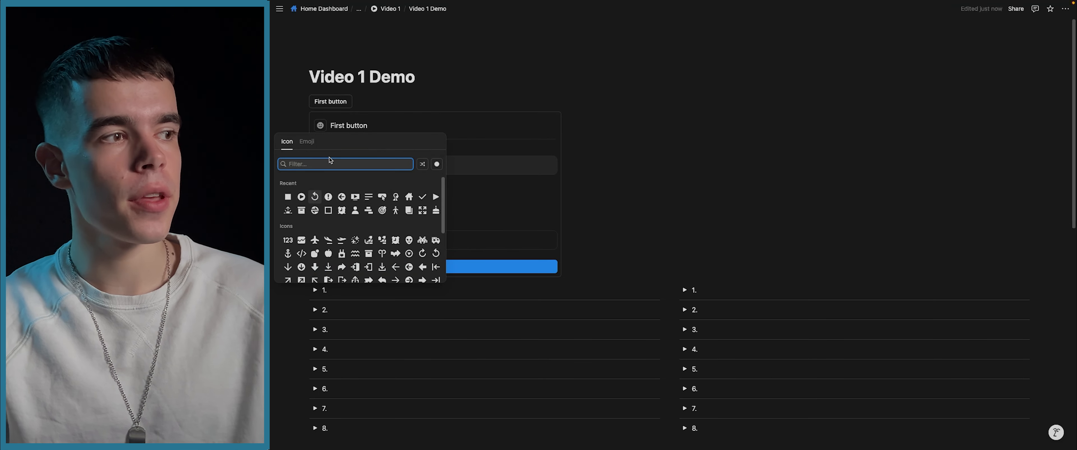
{"action": "left_click", "coordinate": [434, 165]}
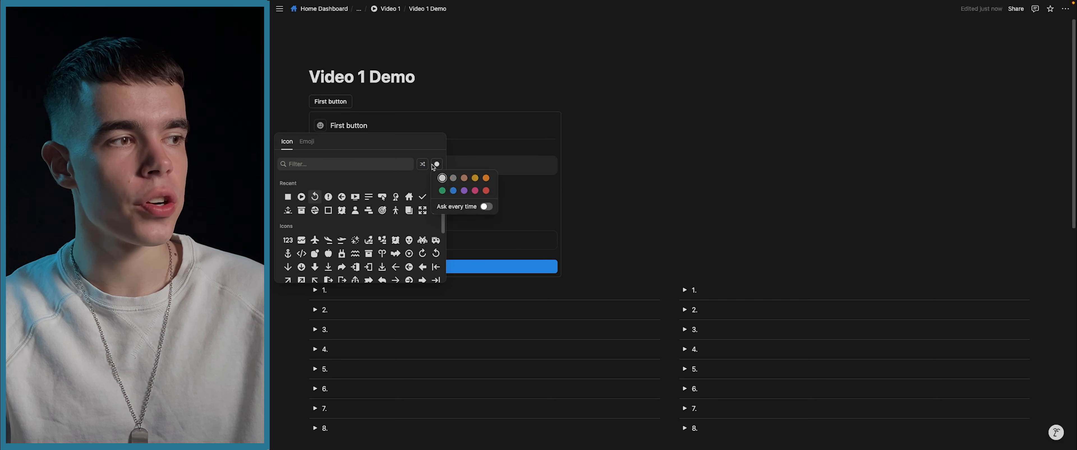
{"action": "left_click", "coordinate": [422, 197]}
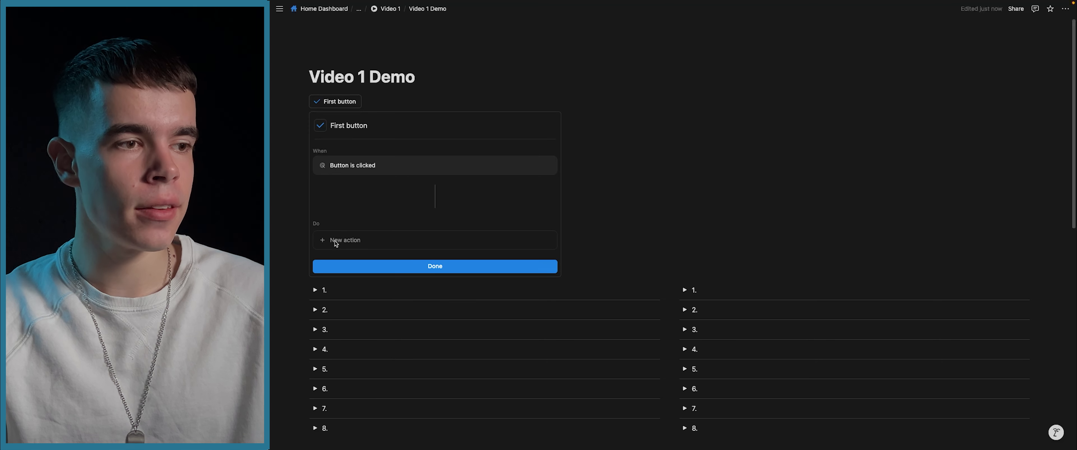
Examine the list of actions available for the First button.
{"action": "scroll", "coordinate": [347, 240], "scroll_direction": "down", "scroll_amount": 1}
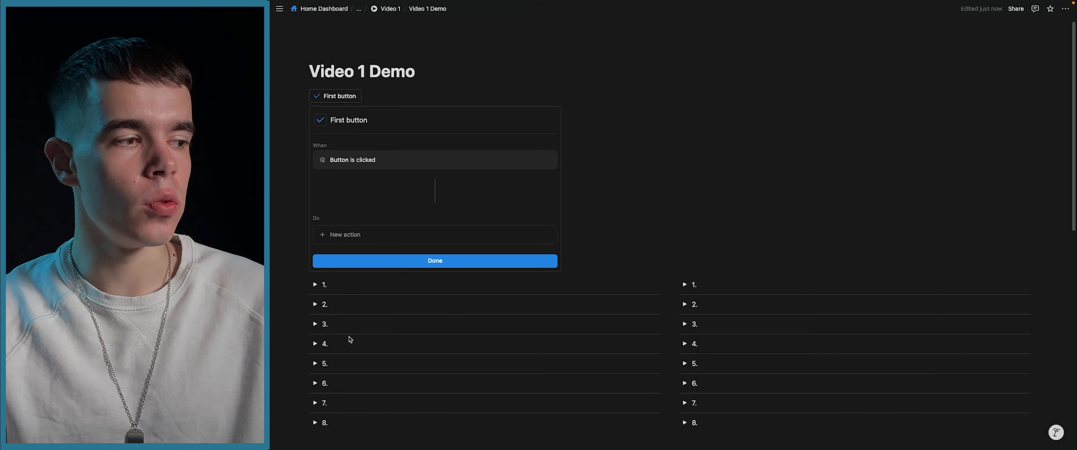
{"action": "left_click", "coordinate": [350, 235]}
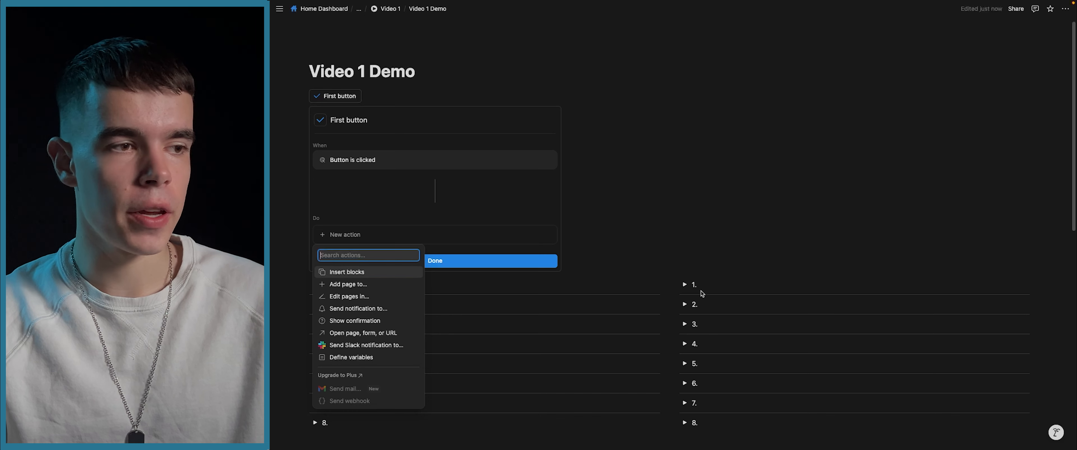
{"action": "left_click", "coordinate": [687, 271]}
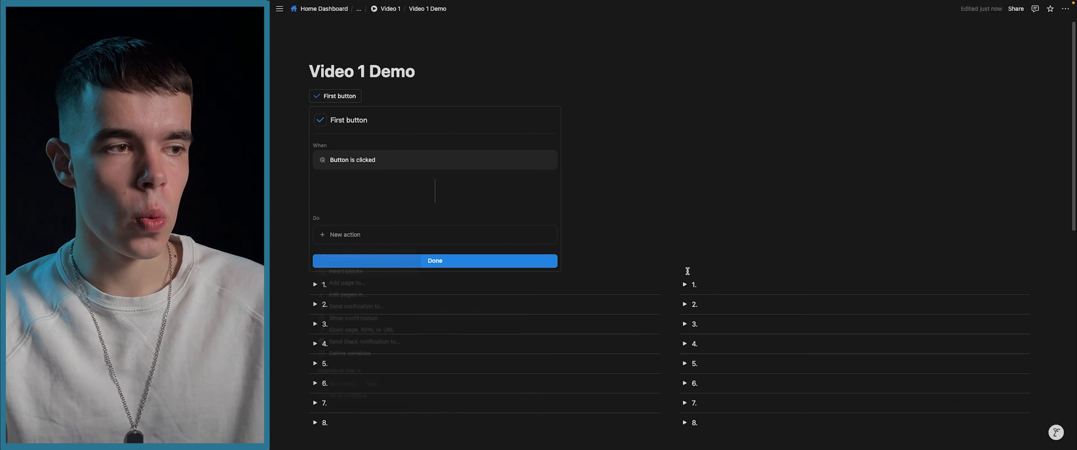
{"action": "left_click", "coordinate": [687, 271]}
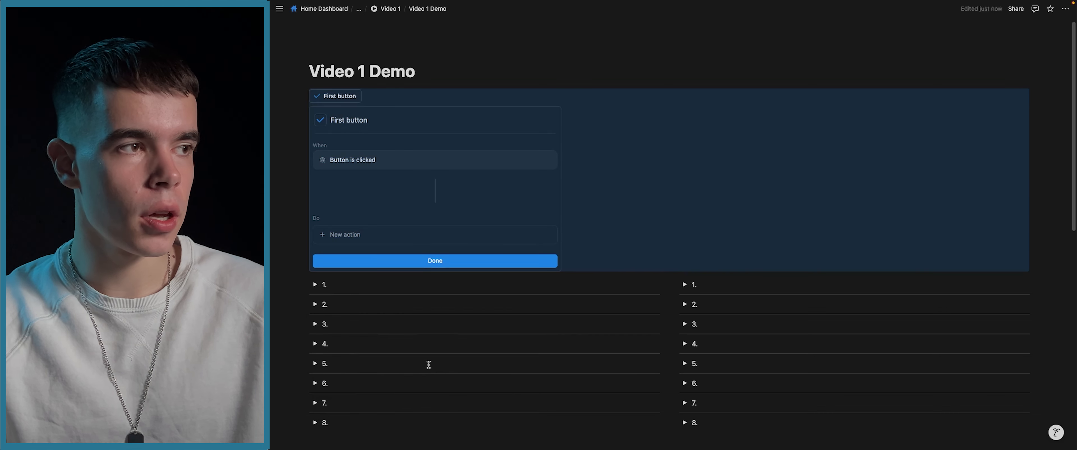
{"action": "left_click", "coordinate": [390, 71]}
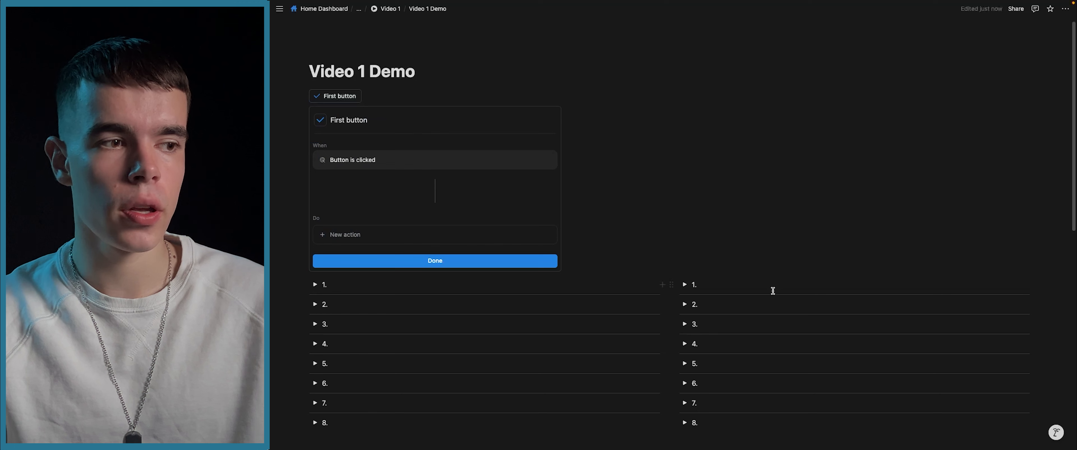
{"action": "left_click", "coordinate": [355, 235]}
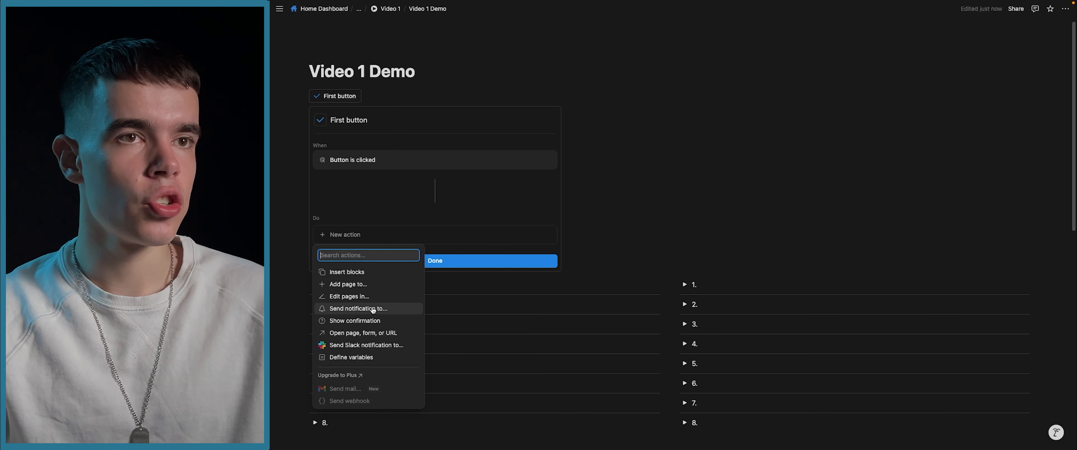
{"action": "mouse_move", "coordinate": [279, 9]}
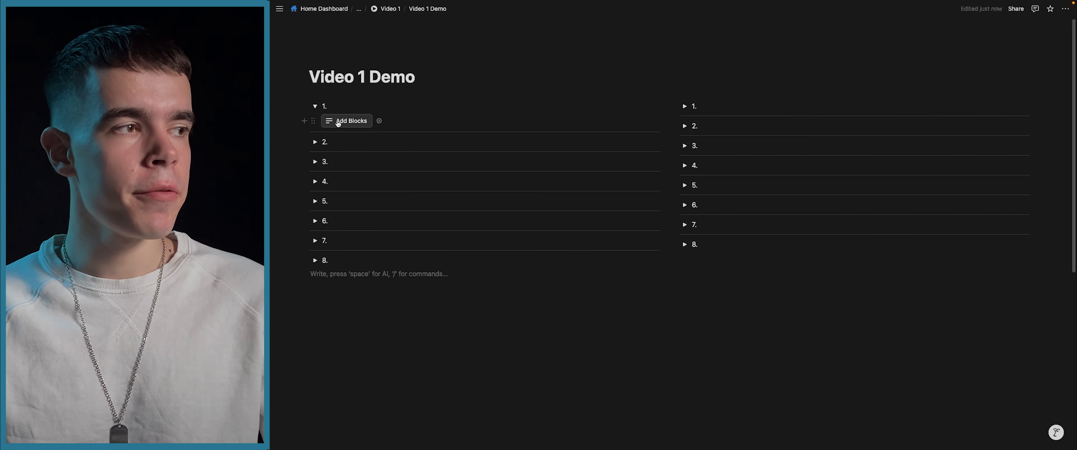
Open the configuration of the existing Add Blocks button in the first column's toggle 1 and review it.
{"action": "left_click", "coordinate": [379, 121]}
{"action": "scroll", "coordinate": [389, 133], "scroll_direction": "down", "scroll_amount": 3}
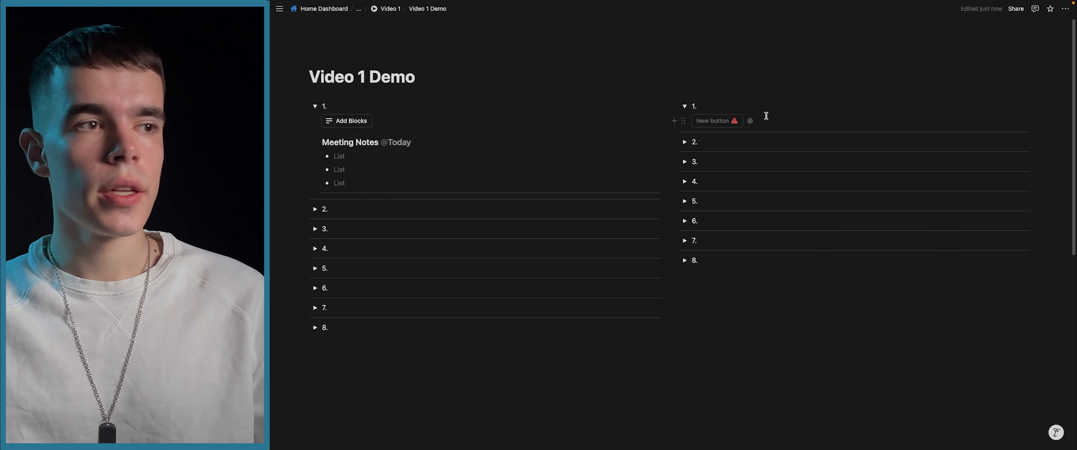
Name the empty button in the second column's toggle 1 "Add blocks" and give it the description icon.
{"action": "mouse_move", "coordinate": [752, 121]}
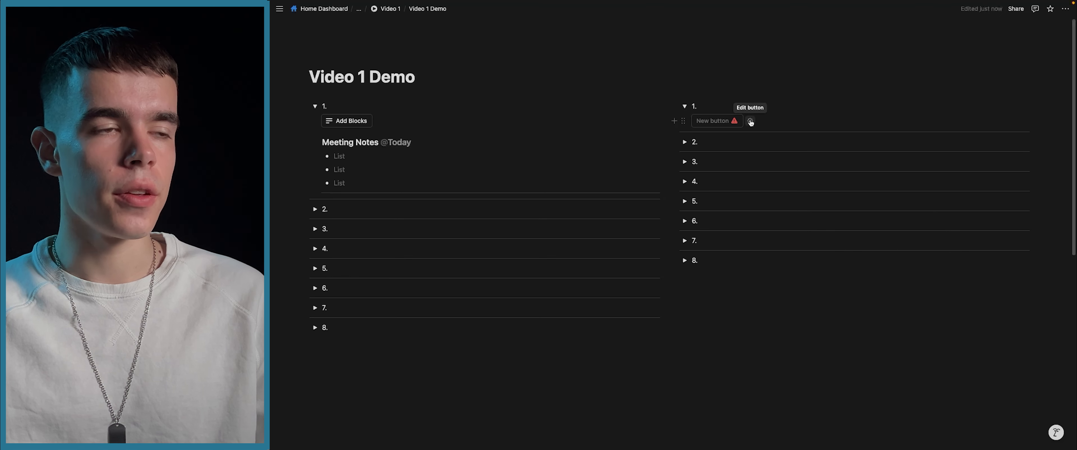
{"action": "left_click", "coordinate": [750, 122]}
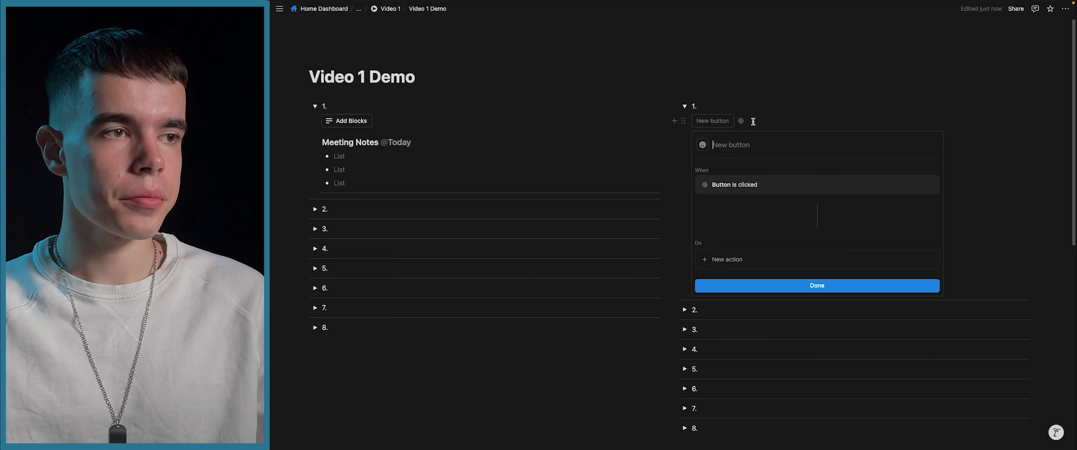
{"action": "type", "text": "Add blocks"}
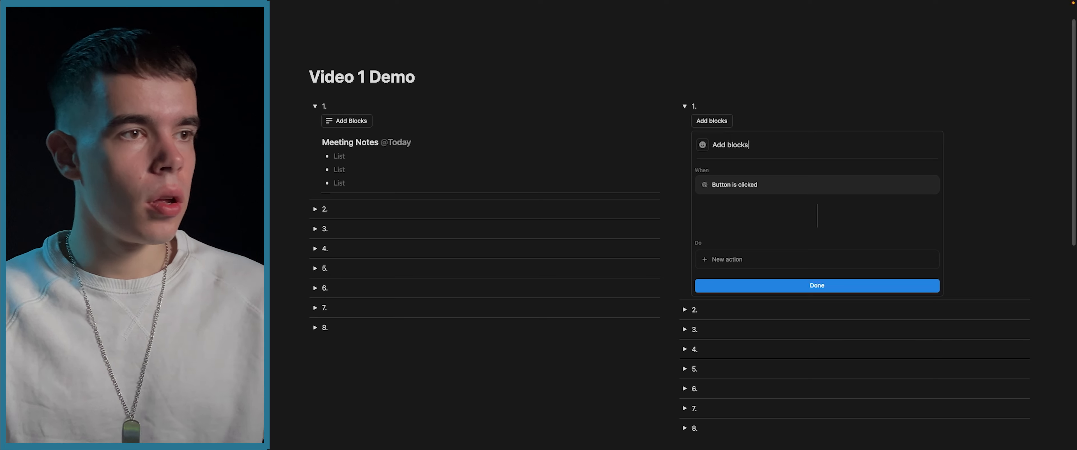
{"action": "left_click", "coordinate": [702, 144]}
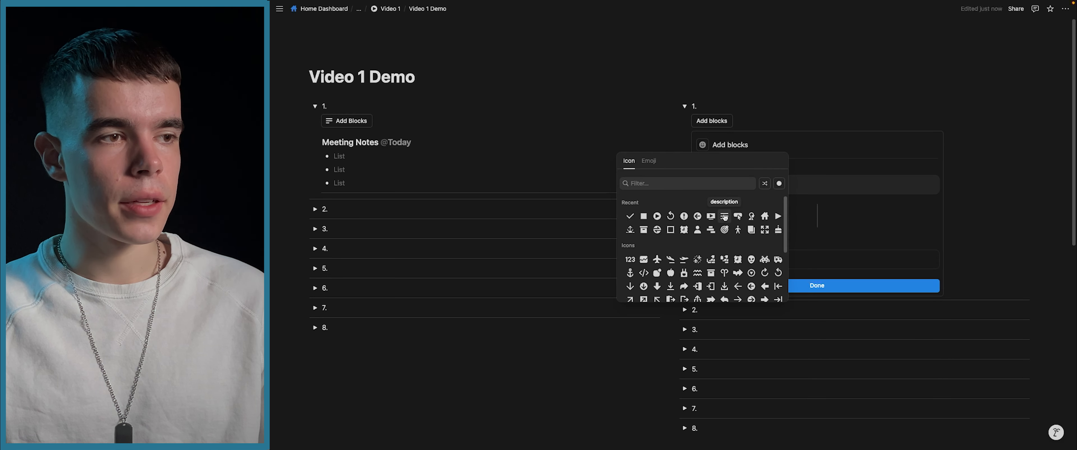
{"action": "left_click", "coordinate": [724, 217]}
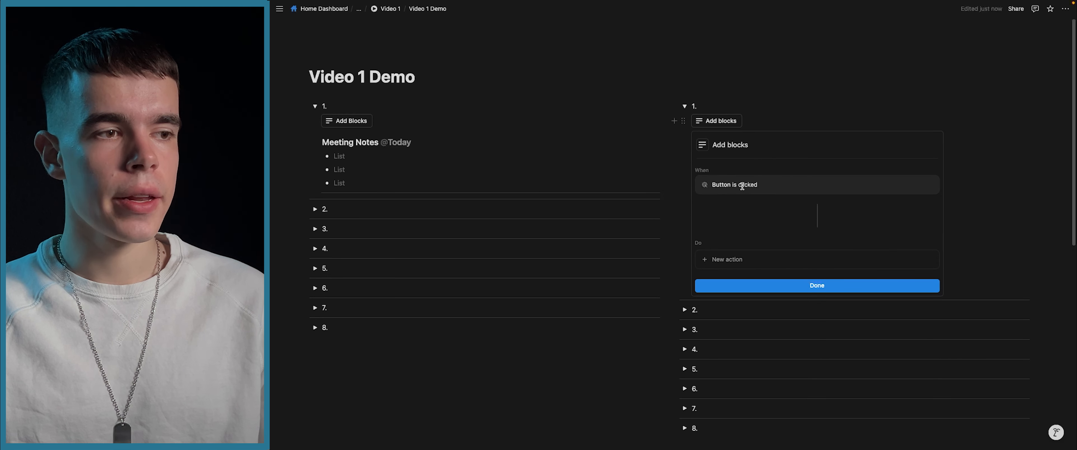
Add an Insert blocks action to the Add blocks button.
{"action": "left_click", "coordinate": [719, 259]}
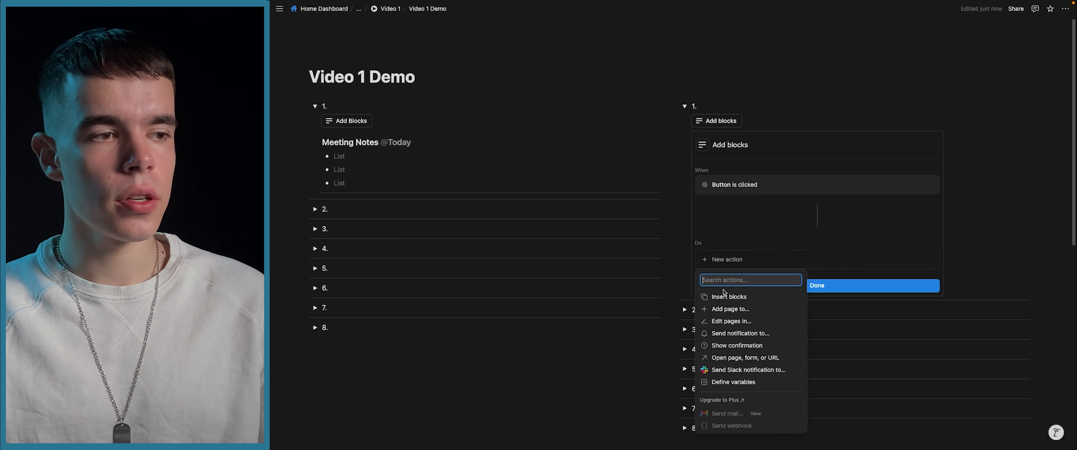
{"action": "left_click", "coordinate": [728, 297]}
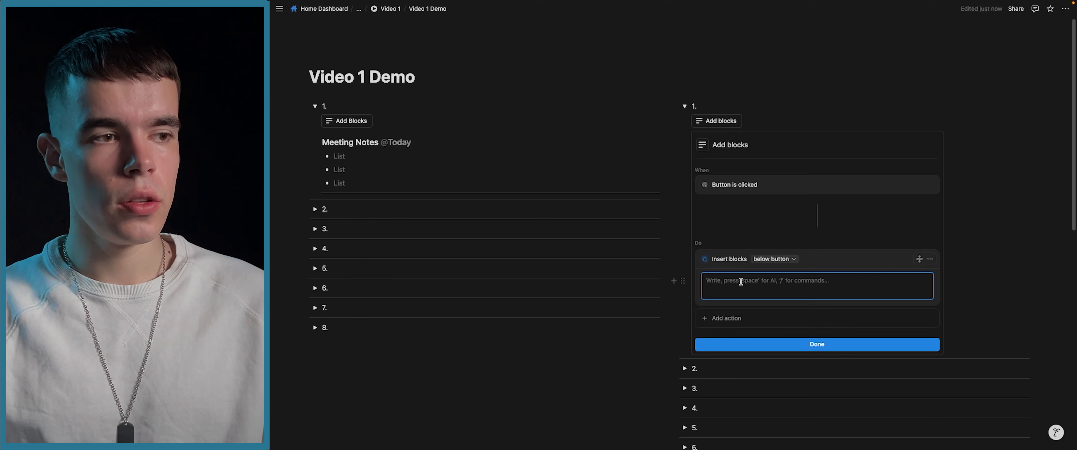
{"action": "type", "text": "/"}
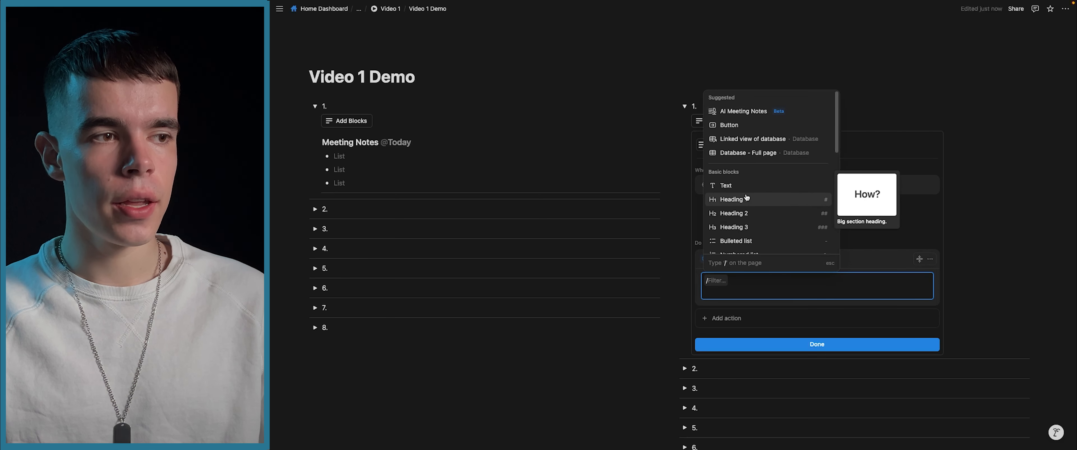
{"action": "scroll", "coordinate": [748, 201], "scroll_direction": "down", "scroll_amount": 1}
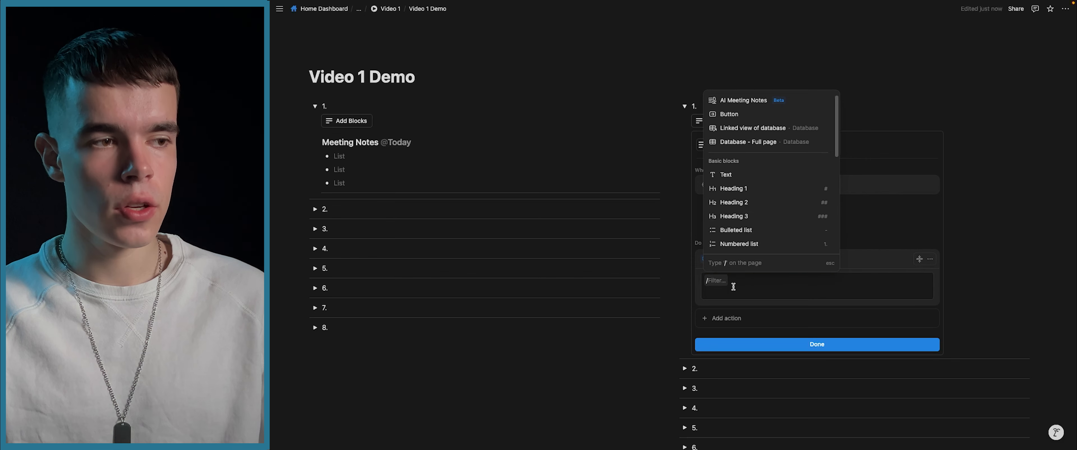
{"action": "key", "text": "BackSpace"}
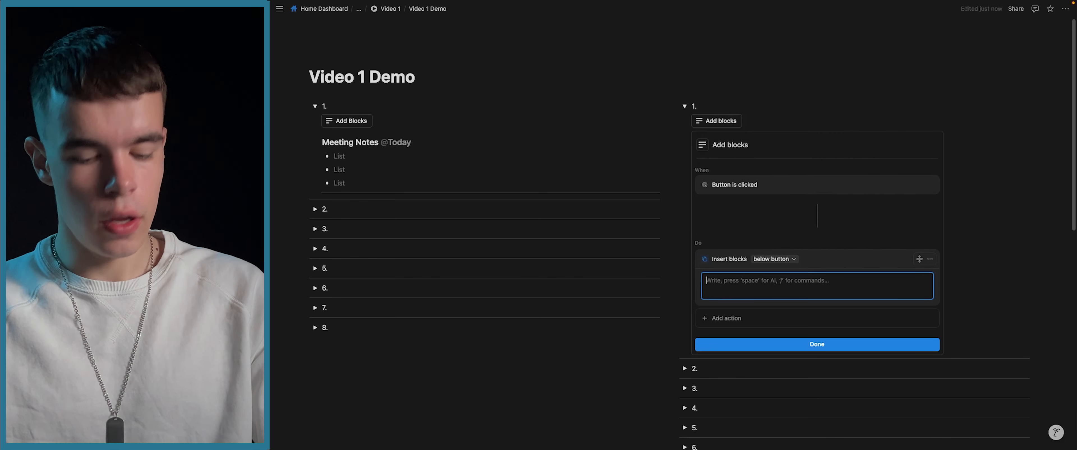
Enter a Heading 3 "Meeting Notes" in the blocks to insert, followed by a Today mention using the date when duplicated.
{"action": "type", "text": "###"}
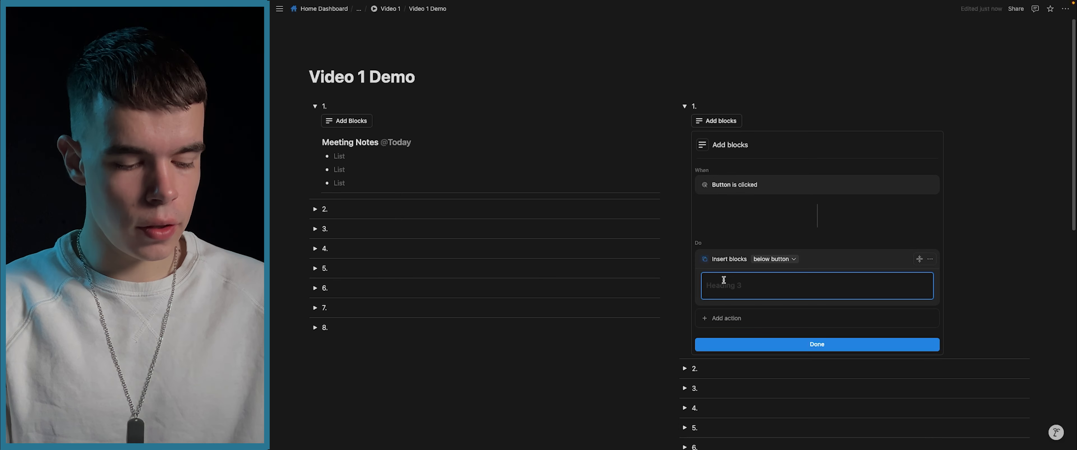
{"action": "type", "text": "Meeting Notes"}
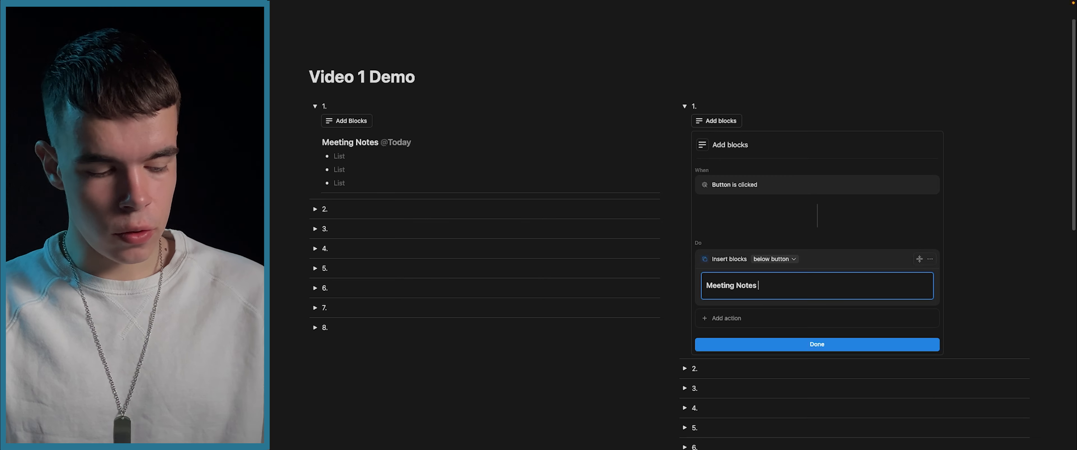
{"action": "type", "text": " @to"}
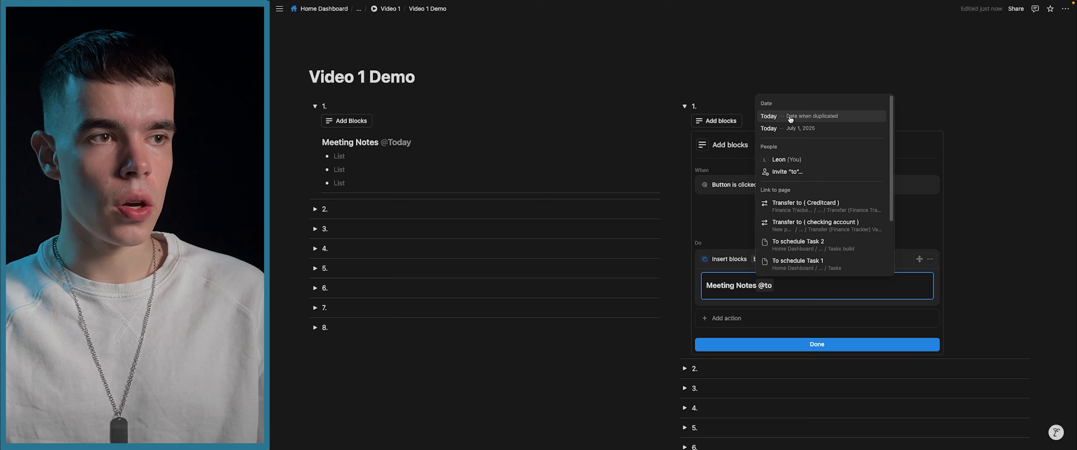
{"action": "left_click", "coordinate": [789, 117]}
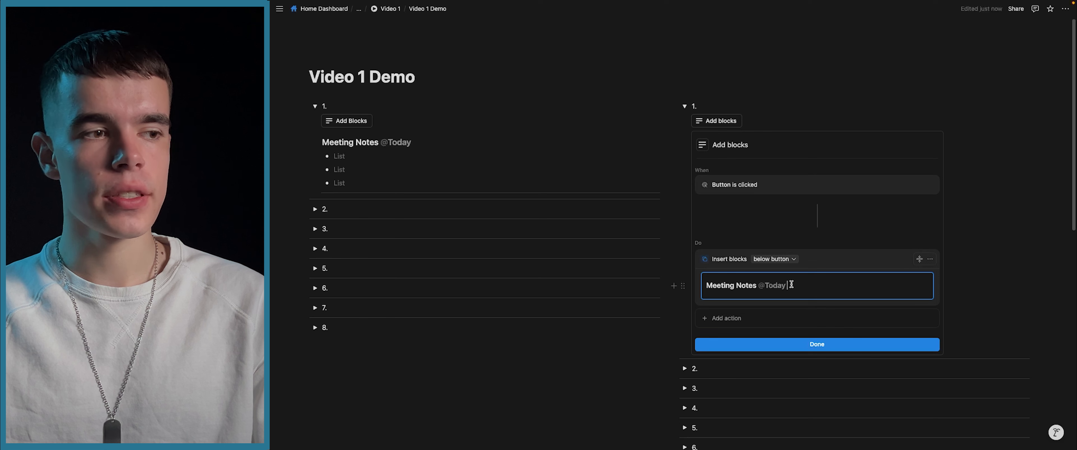
Add a line below the Meeting Notes heading and turn it into a bulleted list item.
{"action": "key", "text": "Return"}
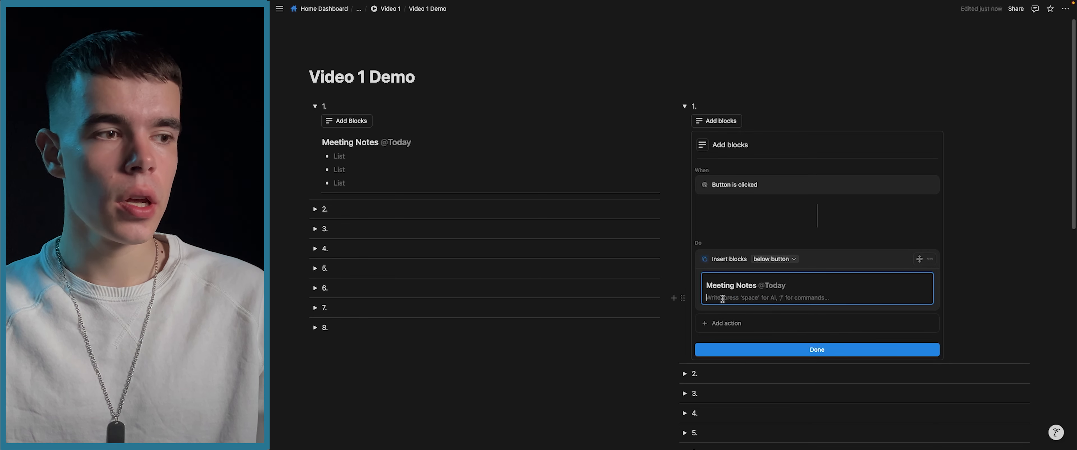
{"action": "left_click", "coordinate": [683, 298]}
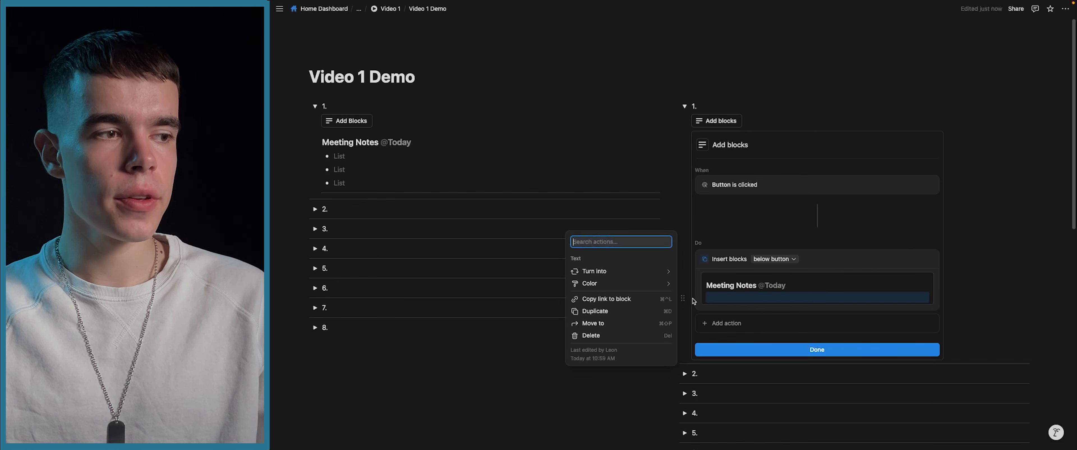
{"action": "mouse_move", "coordinate": [636, 276]}
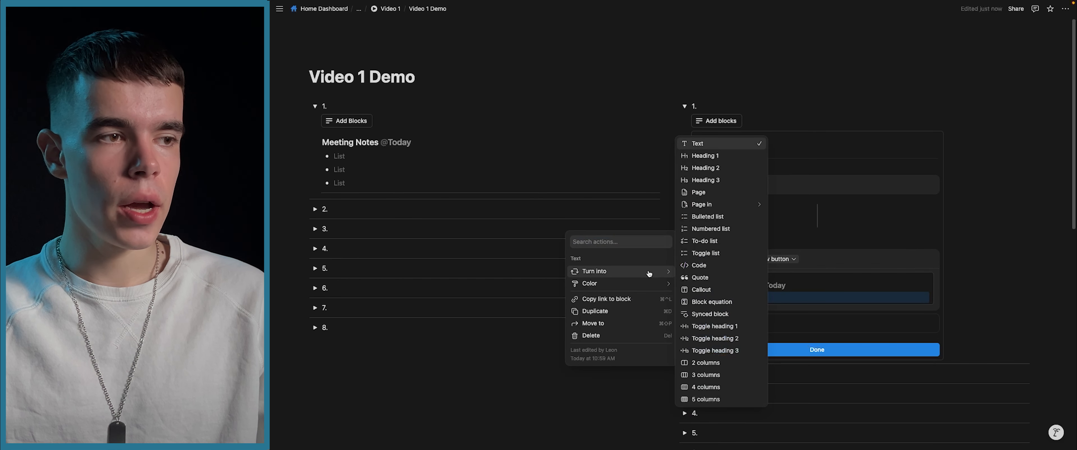
{"action": "left_click", "coordinate": [721, 216]}
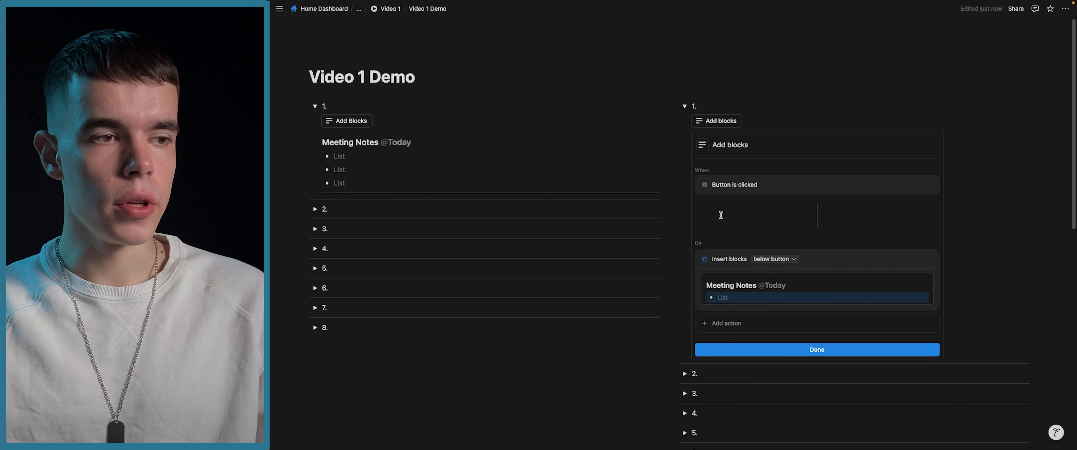
Duplicate the bulleted list item twice to make three bullets below the Meeting Notes heading, and save the button.
{"action": "left_click", "coordinate": [732, 295]}
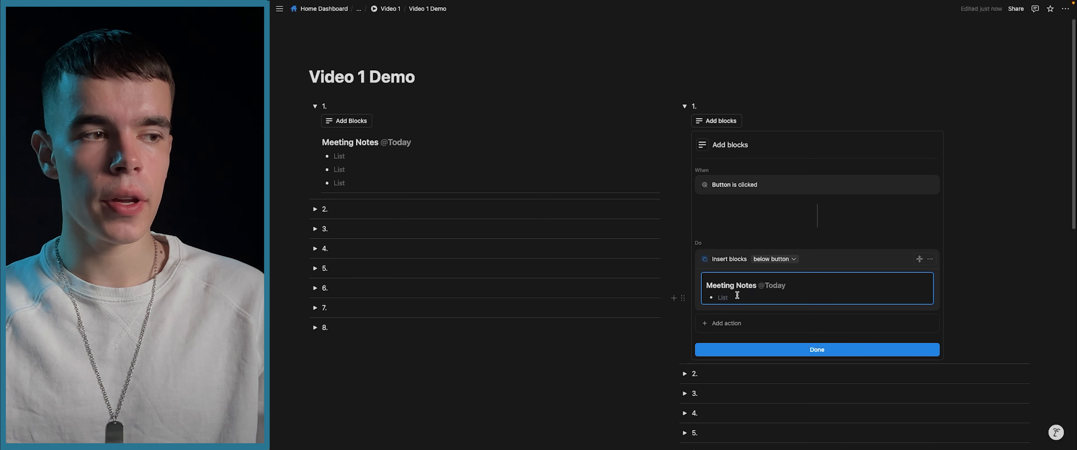
{"action": "left_click", "coordinate": [683, 298]}
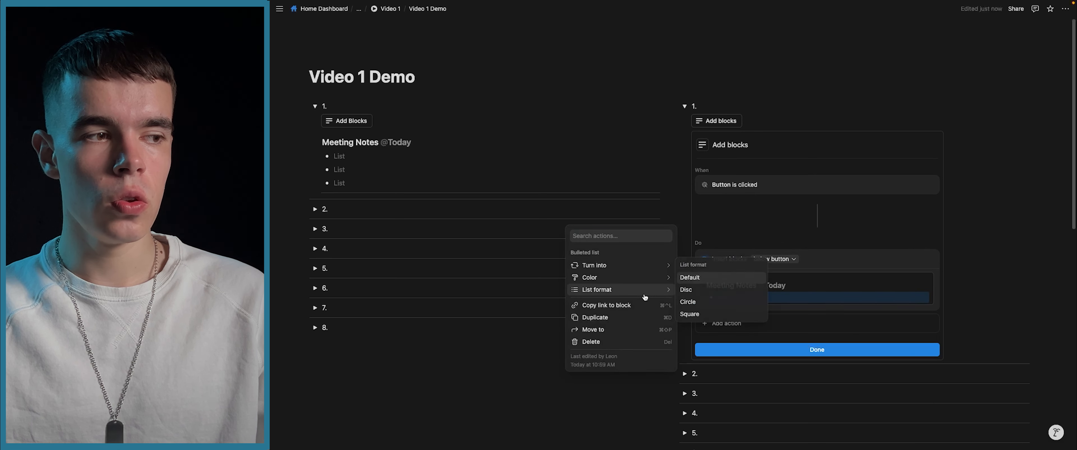
{"action": "left_click", "coordinate": [633, 320]}
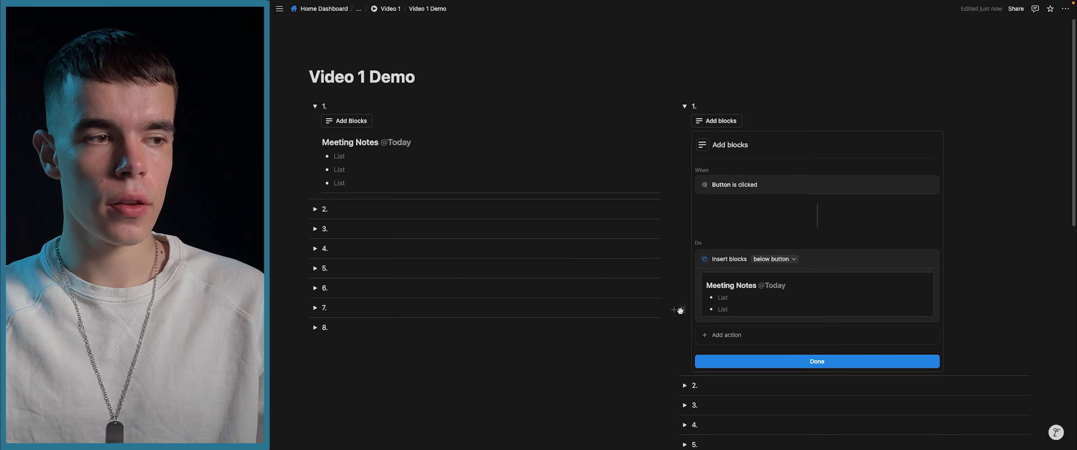
{"action": "left_click", "coordinate": [682, 310]}
{"action": "left_click", "coordinate": [624, 323]}
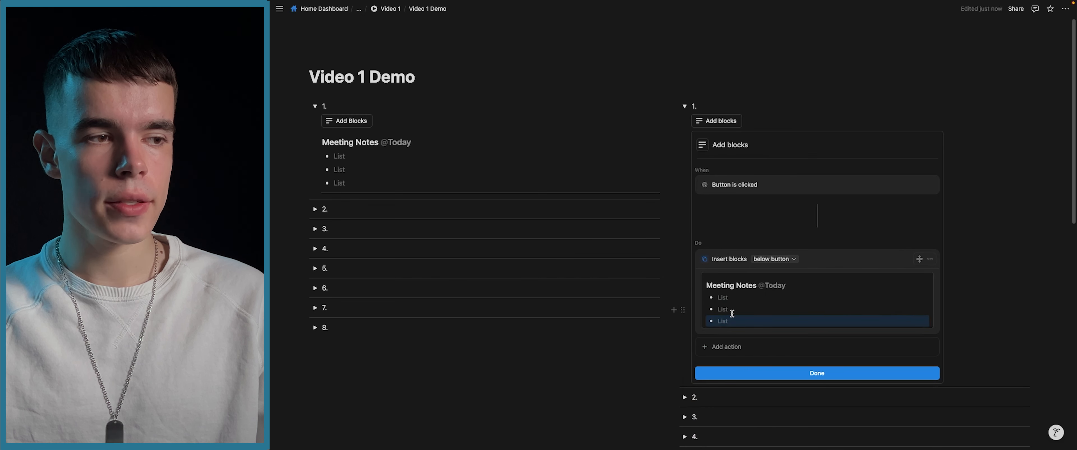
{"action": "left_click", "coordinate": [729, 310]}
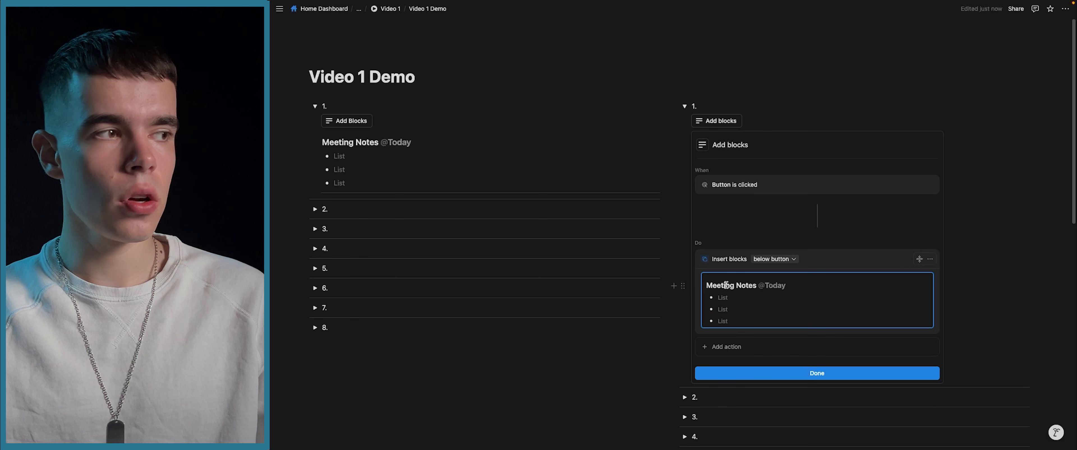
{"action": "mouse_move", "coordinate": [768, 288]}
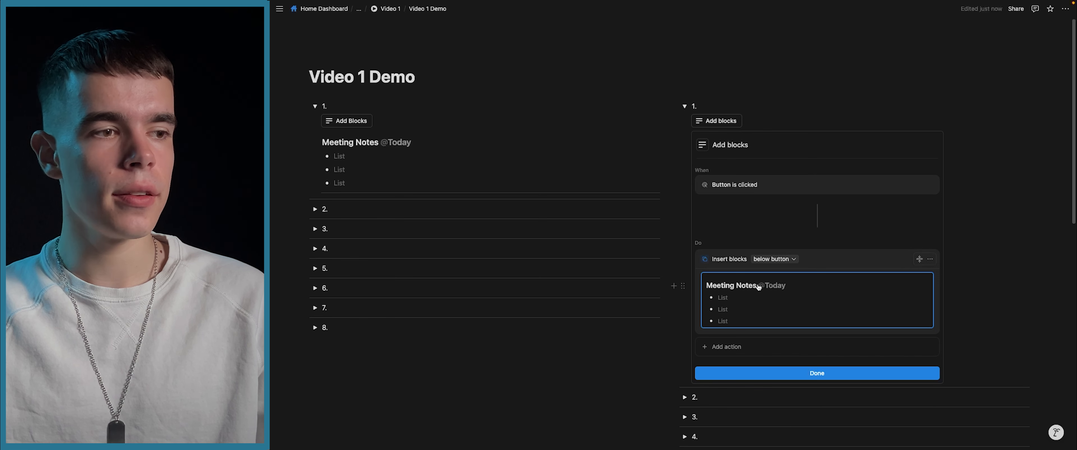
{"action": "left_click", "coordinate": [786, 372]}
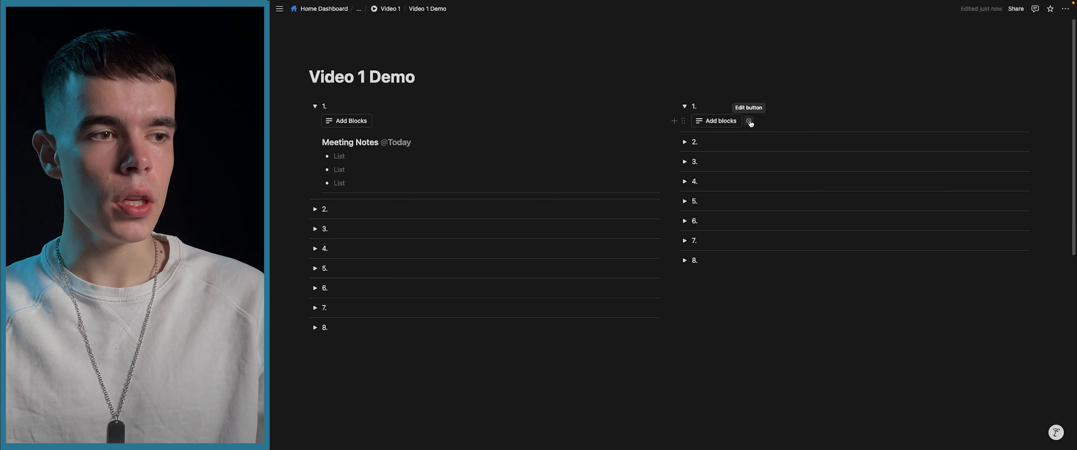
Reopen the second column's Add blocks button for editing and recreate its third bullet as a bulleted list item.
{"action": "left_click", "coordinate": [751, 121]}
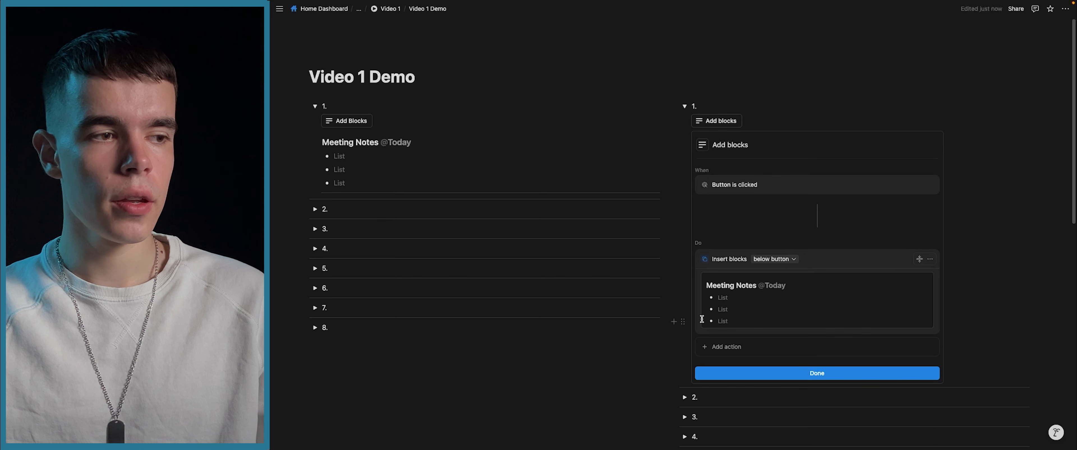
{"action": "left_click", "coordinate": [722, 322]}
{"action": "key", "text": "BackSpace"}
{"action": "key", "text": "BackSpace"}
{"action": "key", "text": "BackSpace"}
{"action": "key", "text": "BackSpace"}
{"action": "key", "text": "BackSpace"}
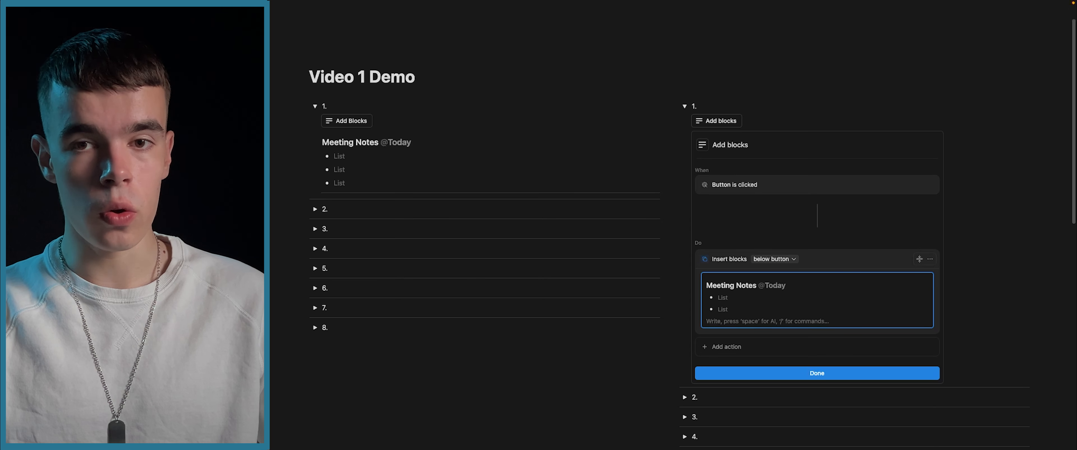
{"action": "type", "text": "-"}
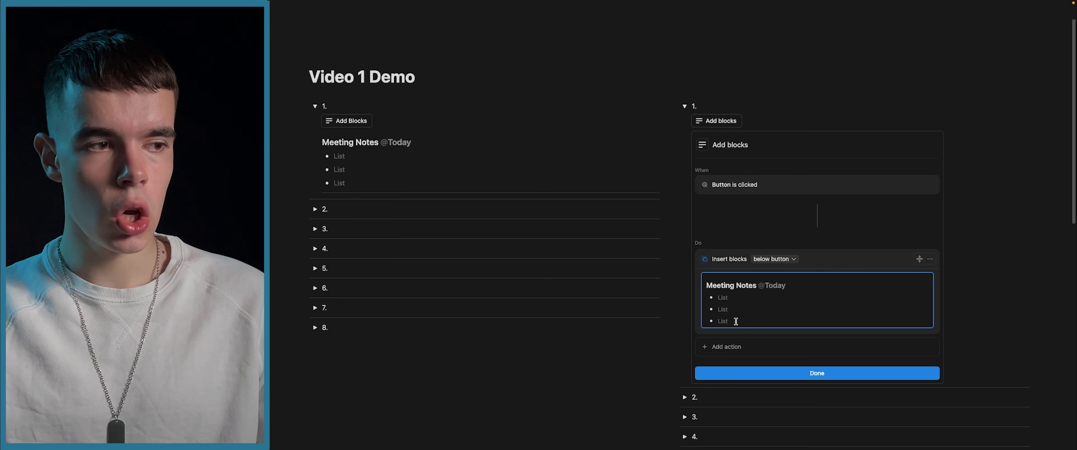
Duplicate the third bullet and convert the copy into an empty text line.
{"action": "left_click", "coordinate": [683, 322]}
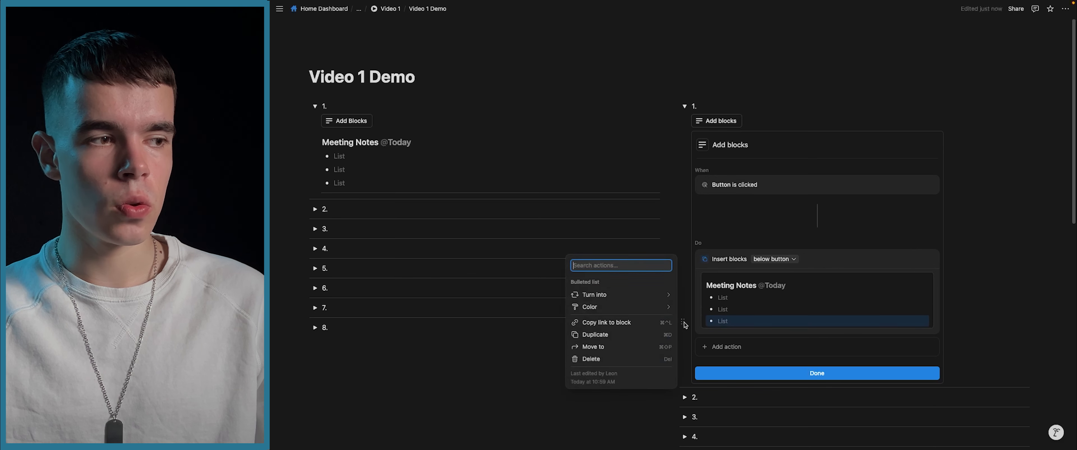
{"action": "left_click", "coordinate": [635, 335]}
{"action": "left_click", "coordinate": [725, 332]}
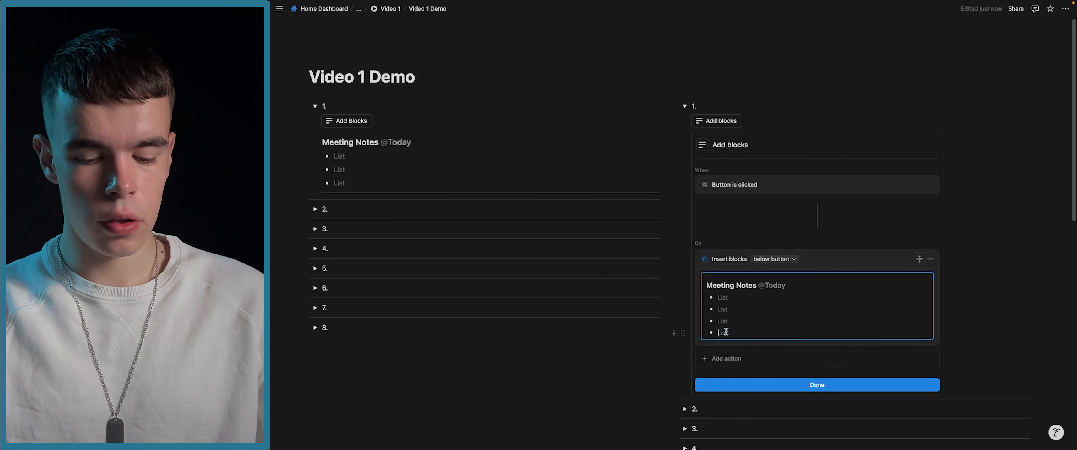
{"action": "key", "text": "BackSpace"}
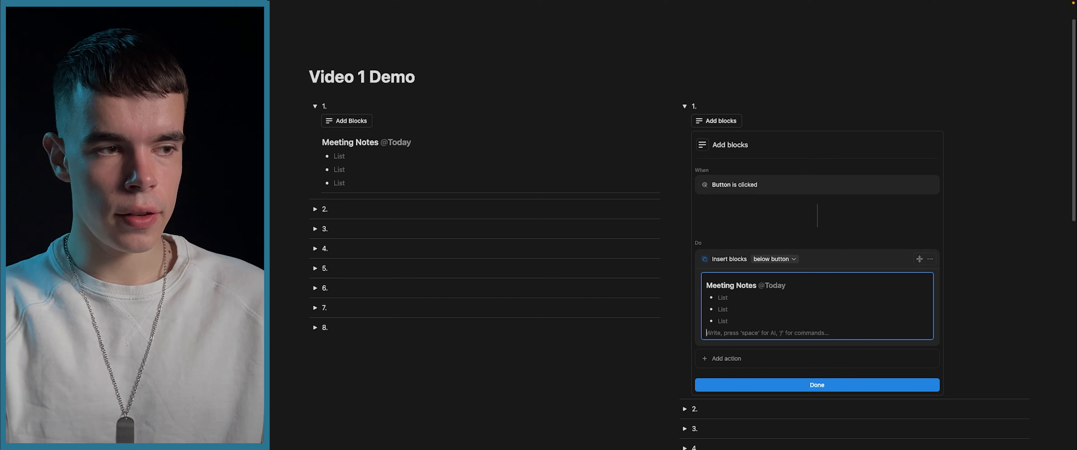
{"action": "type", "text": "/"}
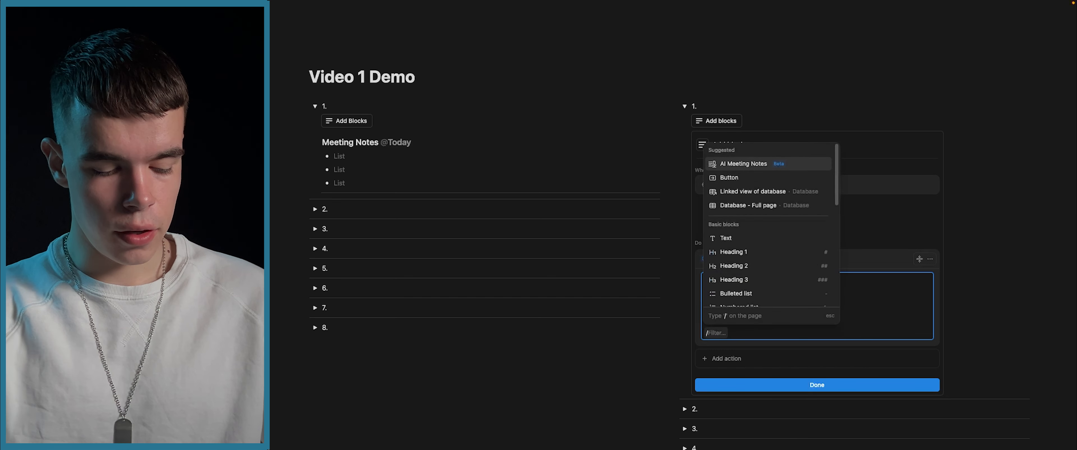
{"action": "type", "text": "di"}
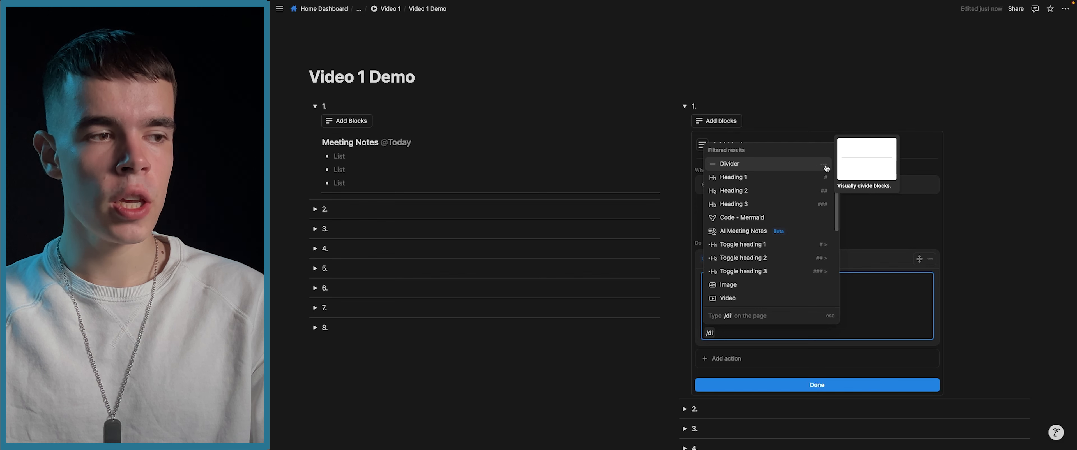
{"action": "key", "text": "BackSpace"}
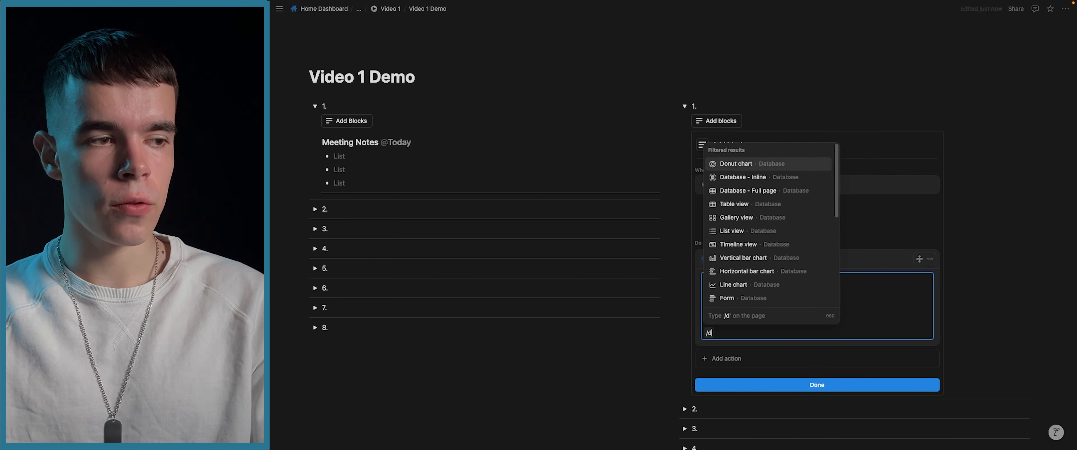
{"action": "key", "text": "BackSpace"}
{"action": "key", "text": "BackSpace"}
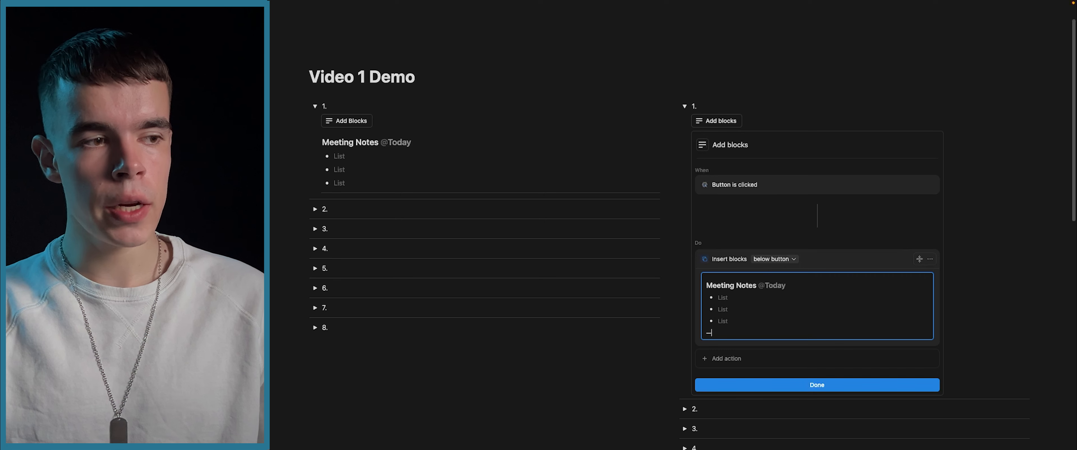
Turn the empty line into a divider without a trailing line, save the Add blocks button and run it.
{"action": "type", "text": "-"}
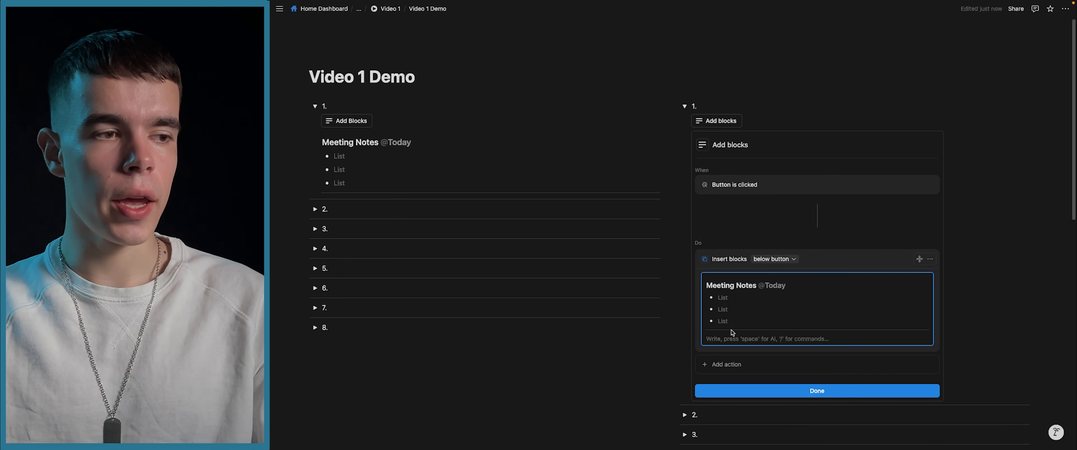
{"action": "key", "text": "BackSpace"}
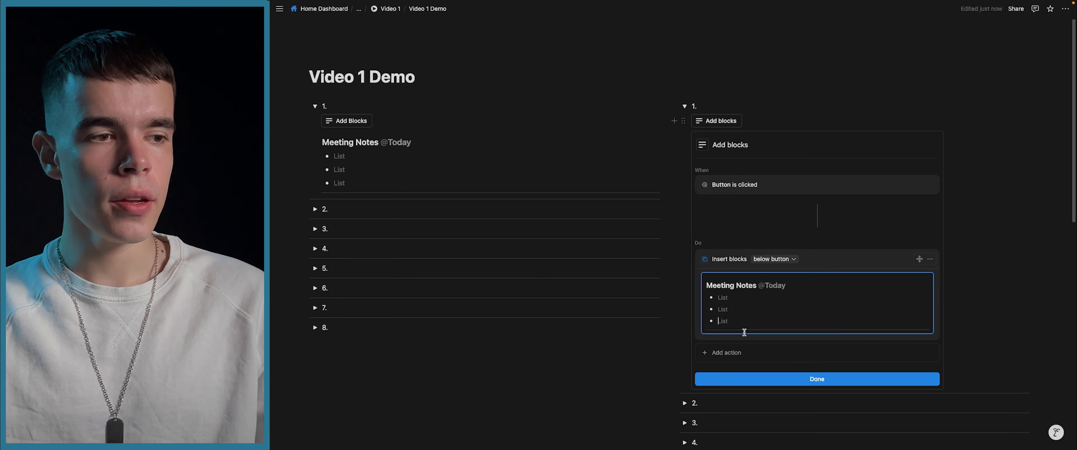
{"action": "left_click", "coordinate": [816, 379]}
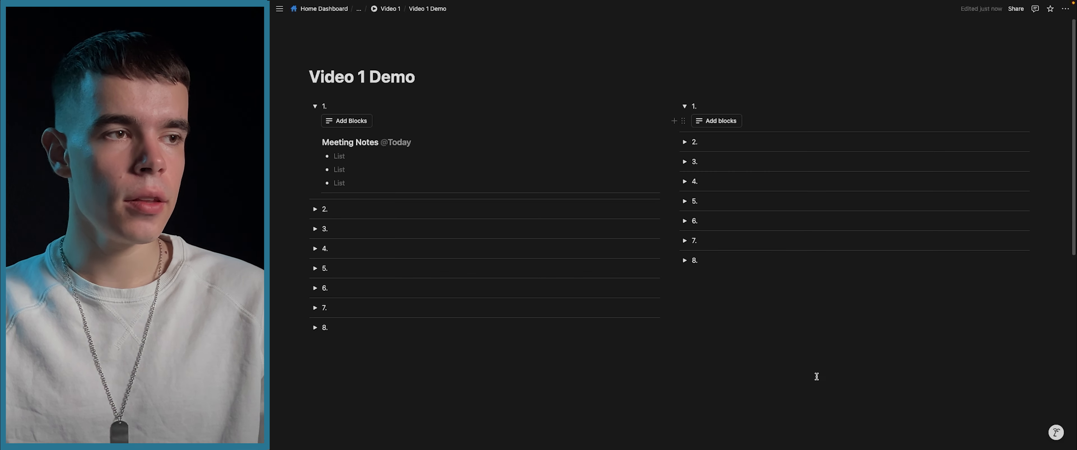
{"action": "left_click", "coordinate": [708, 124]}
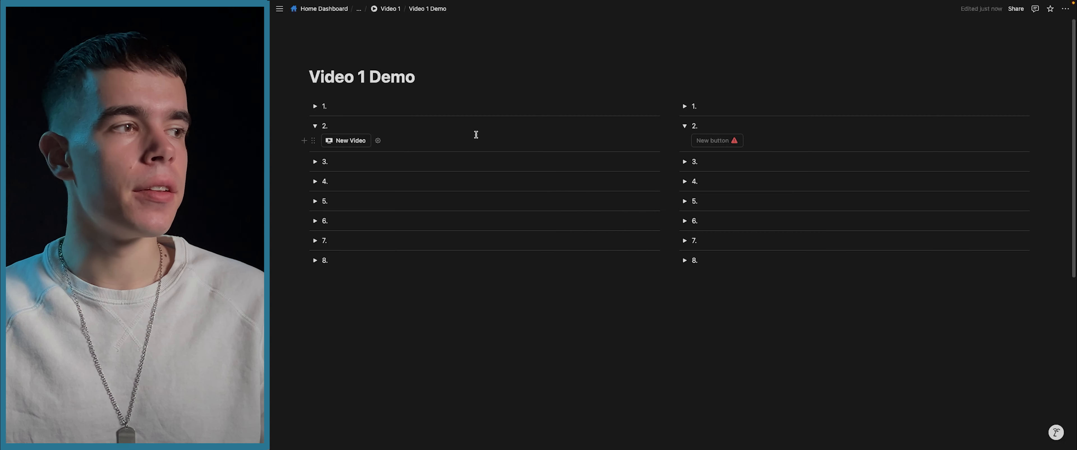
Open the New Video button's settings in the first column's toggle 2 and review its configured actions.
{"action": "left_click", "coordinate": [378, 140]}
{"action": "scroll", "coordinate": [426, 222], "scroll_direction": "down", "scroll_amount": 1}
{"action": "scroll", "coordinate": [426, 222], "scroll_direction": "down", "scroll_amount": 1}
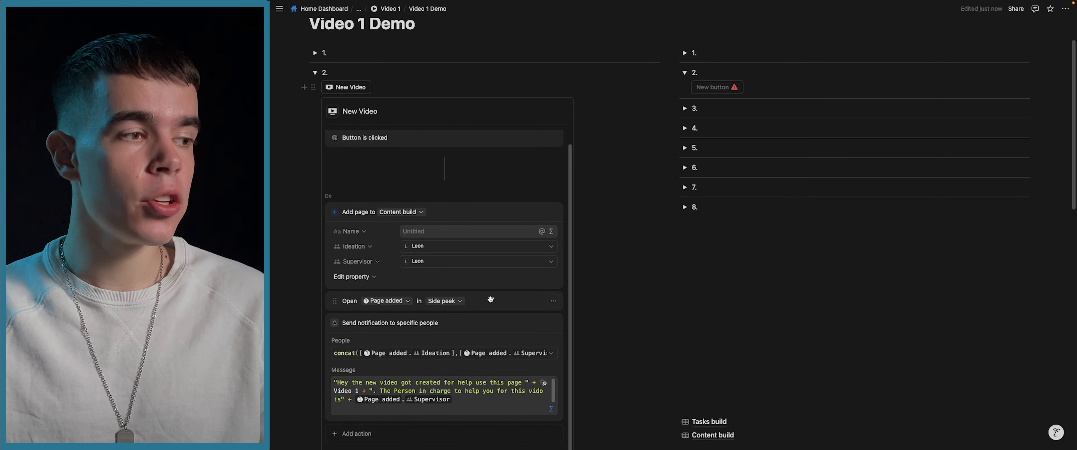
{"action": "scroll", "coordinate": [482, 304], "scroll_direction": "down", "scroll_amount": 1}
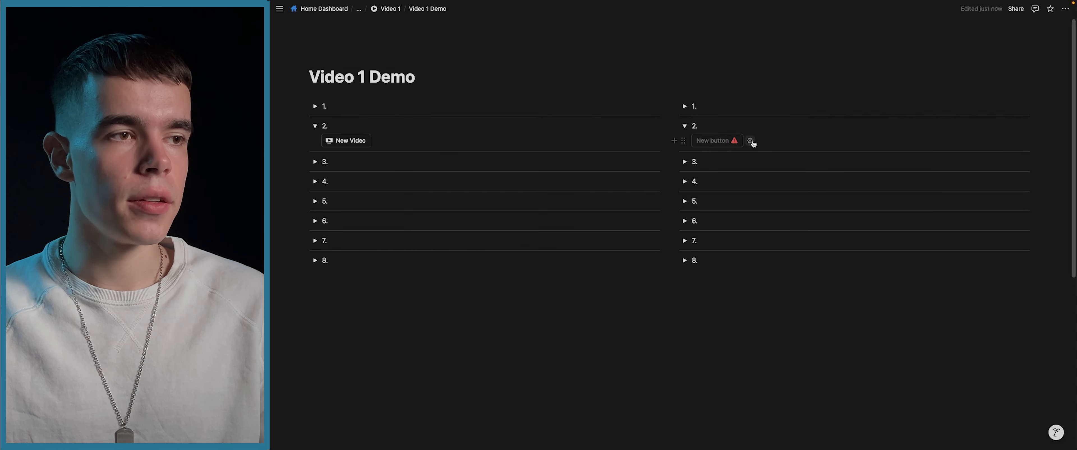
Name the empty button in the second column's toggle 2 "New video" and give it the video player icon.
{"action": "left_click", "coordinate": [754, 143]}
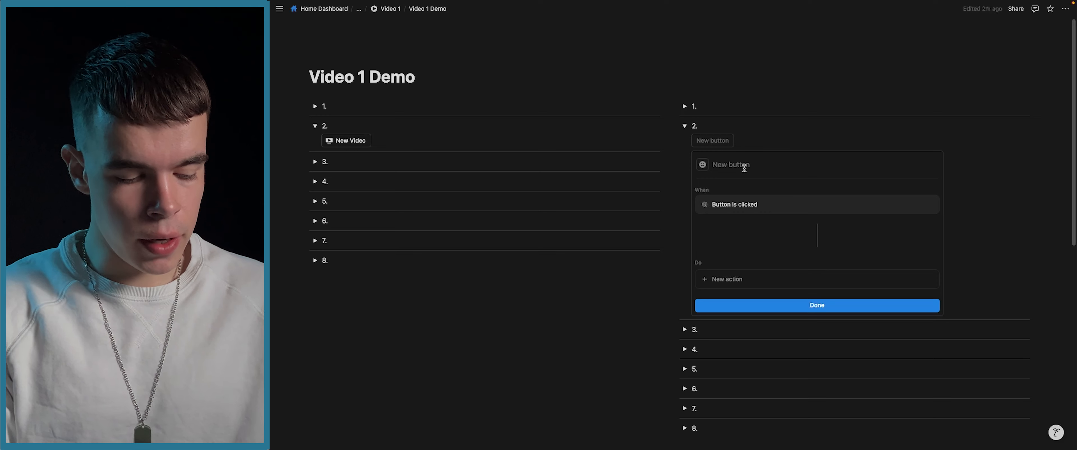
{"action": "type", "text": "New video"}
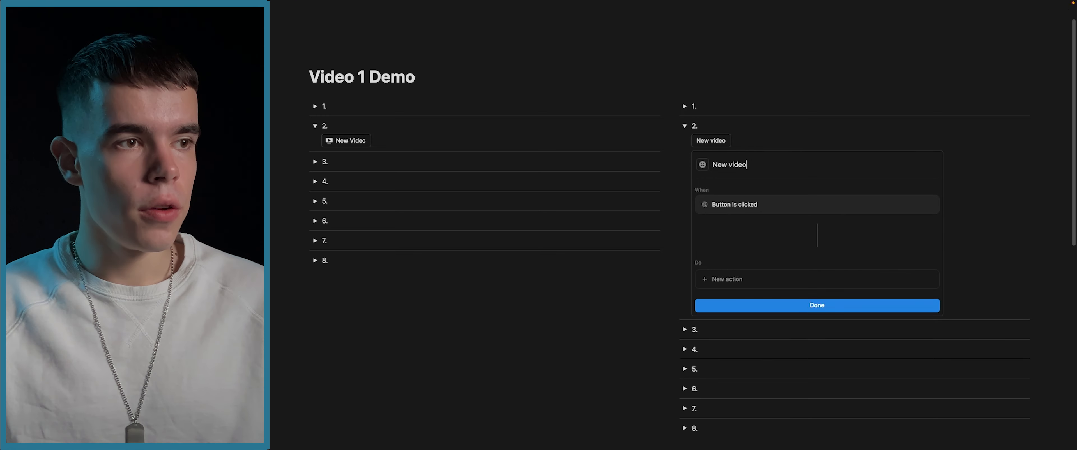
{"action": "left_click", "coordinate": [703, 165]}
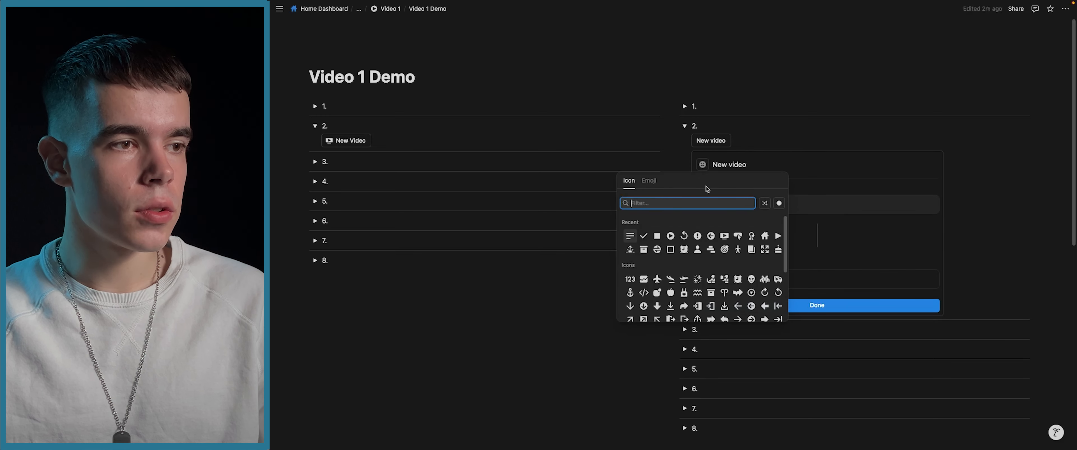
{"action": "left_click", "coordinate": [724, 236]}
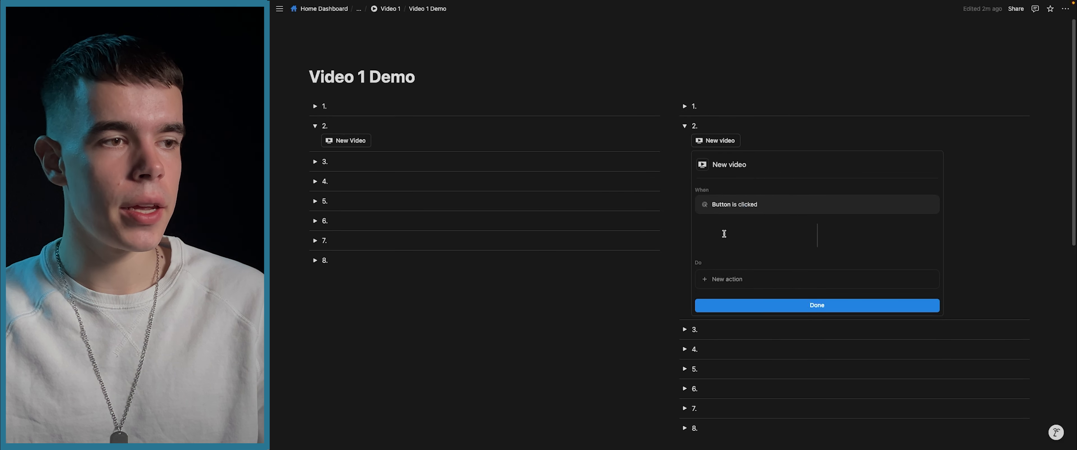
Add an action that adds a page to Content build, with the Ideation property set to the listed workspace member.
{"action": "left_click", "coordinate": [725, 280]}
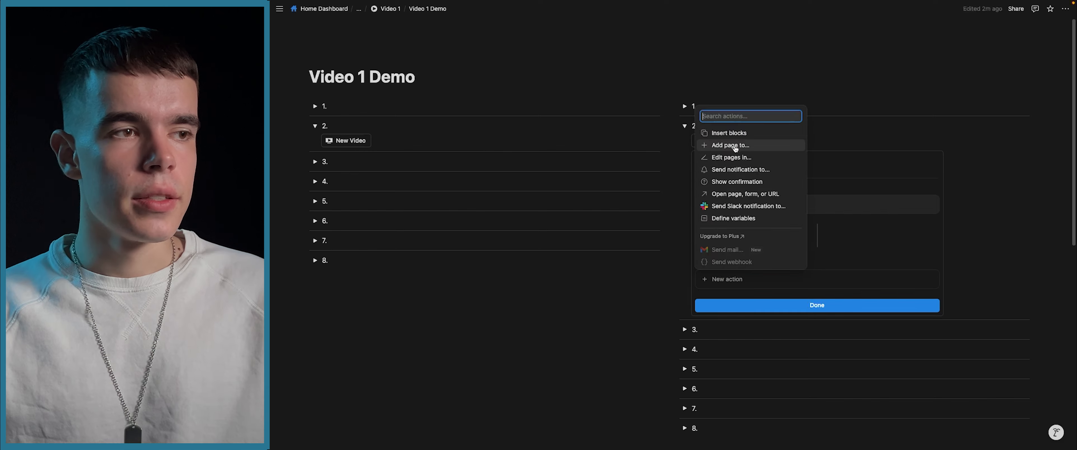
{"action": "left_click", "coordinate": [736, 147]}
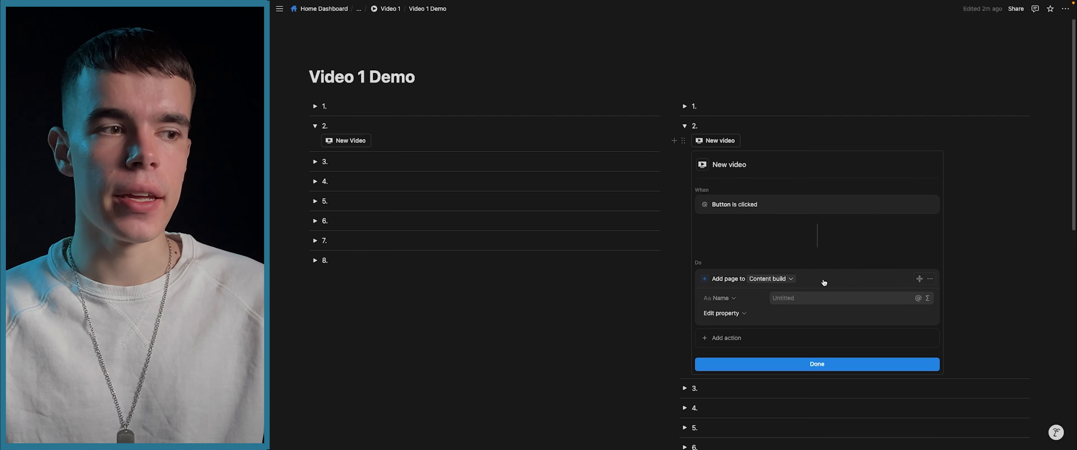
{"action": "left_click", "coordinate": [739, 313]}
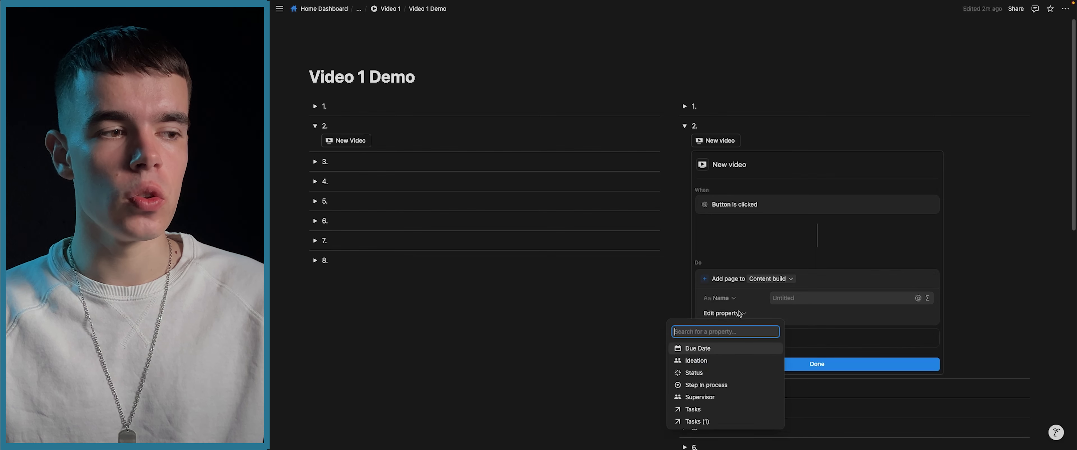
{"action": "left_click", "coordinate": [695, 361]}
{"action": "left_click", "coordinate": [788, 314]}
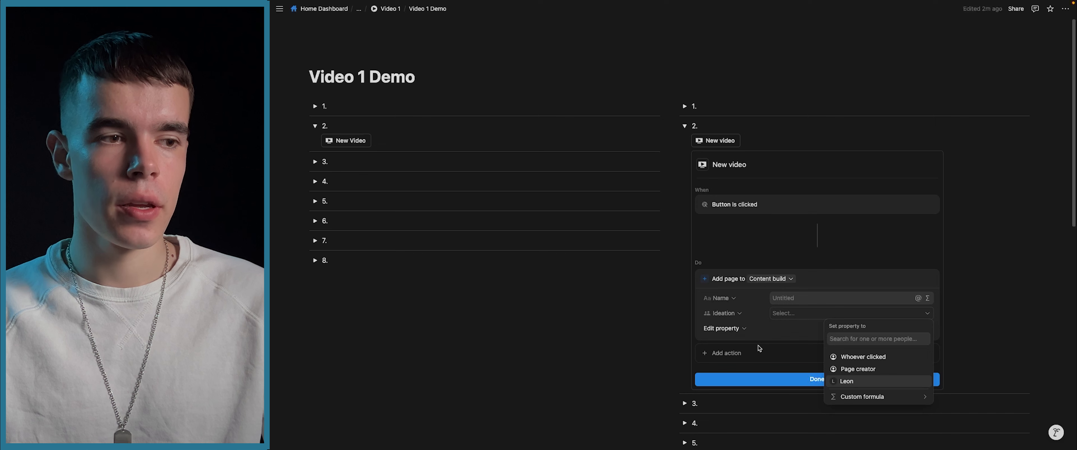
{"action": "left_click", "coordinate": [850, 382]}
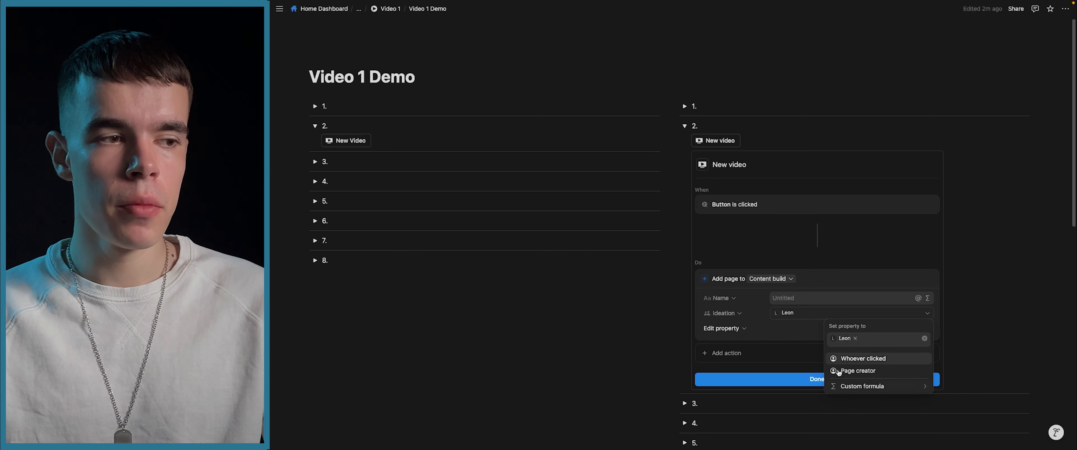
Add the Supervisor property to the new page and set it to the same workspace member.
{"action": "left_click", "coordinate": [723, 329]}
{"action": "left_click", "coordinate": [732, 329]}
{"action": "left_click", "coordinate": [702, 400]}
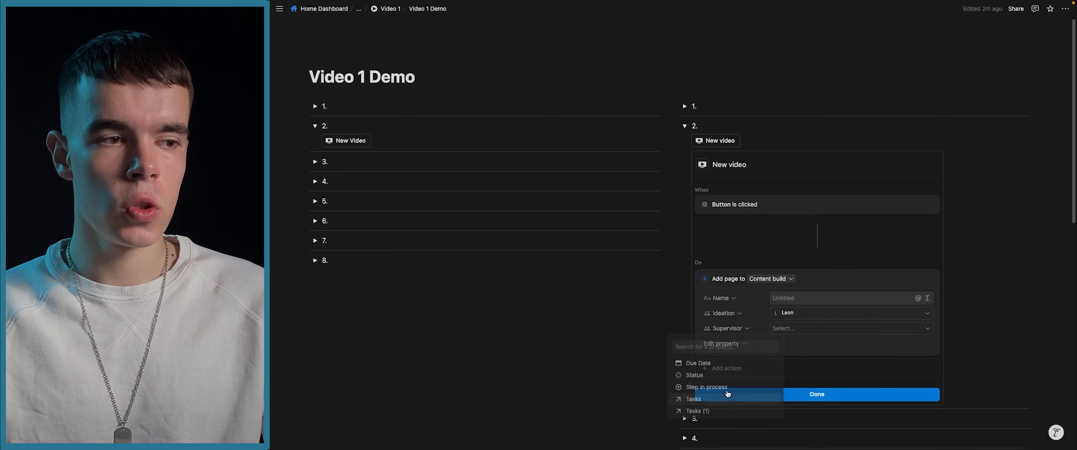
{"action": "left_click", "coordinate": [793, 329]}
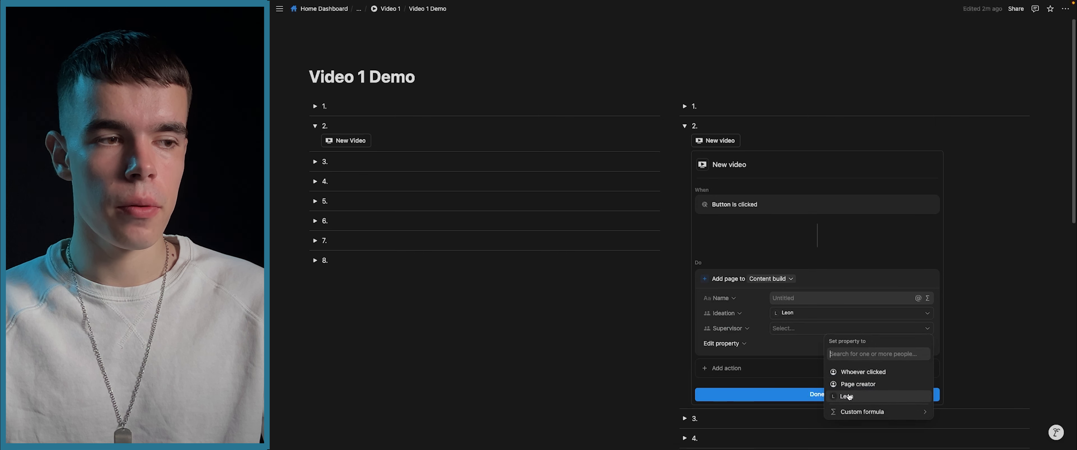
{"action": "left_click", "coordinate": [846, 397]}
{"action": "left_click", "coordinate": [762, 344]}
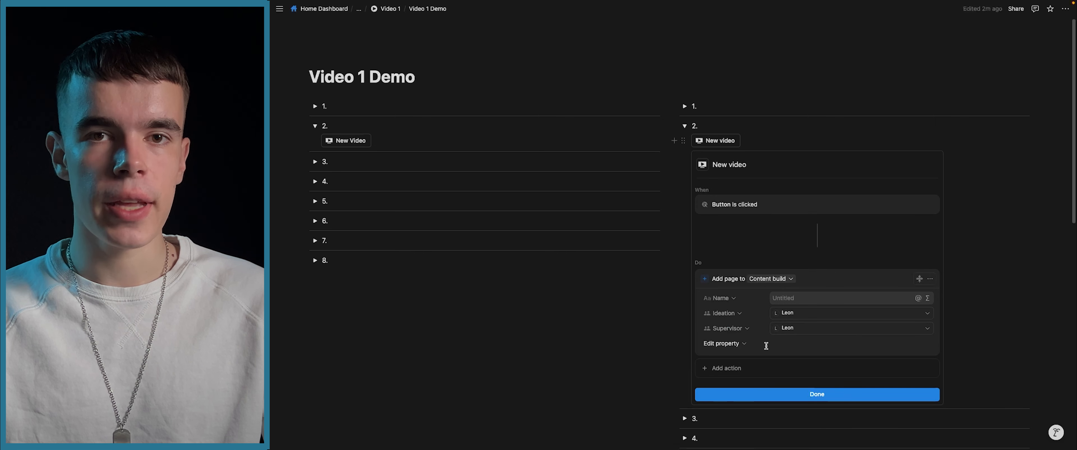
Add an action to the New video button that opens the newly added page in side peek.
{"action": "scroll", "coordinate": [766, 346], "scroll_direction": "down", "scroll_amount": 1}
{"action": "left_click", "coordinate": [744, 356]}
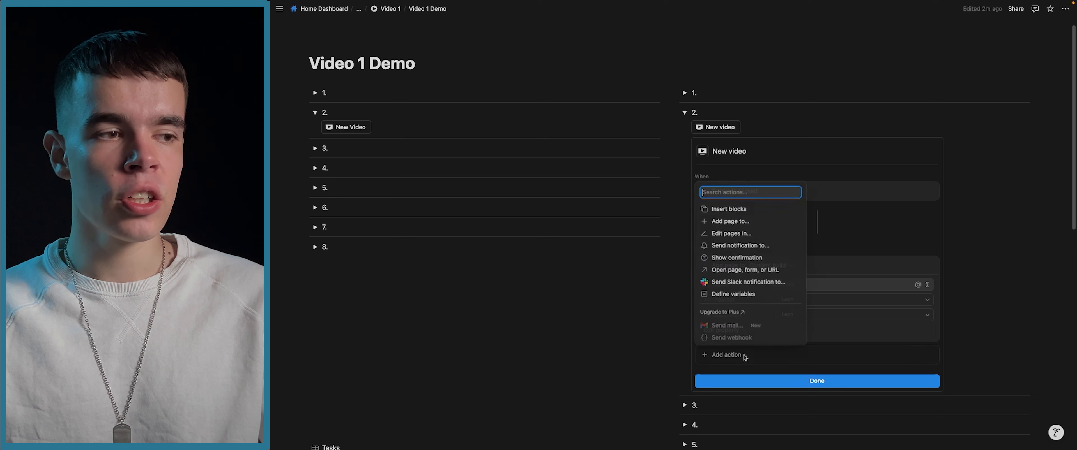
{"action": "left_click", "coordinate": [742, 270]}
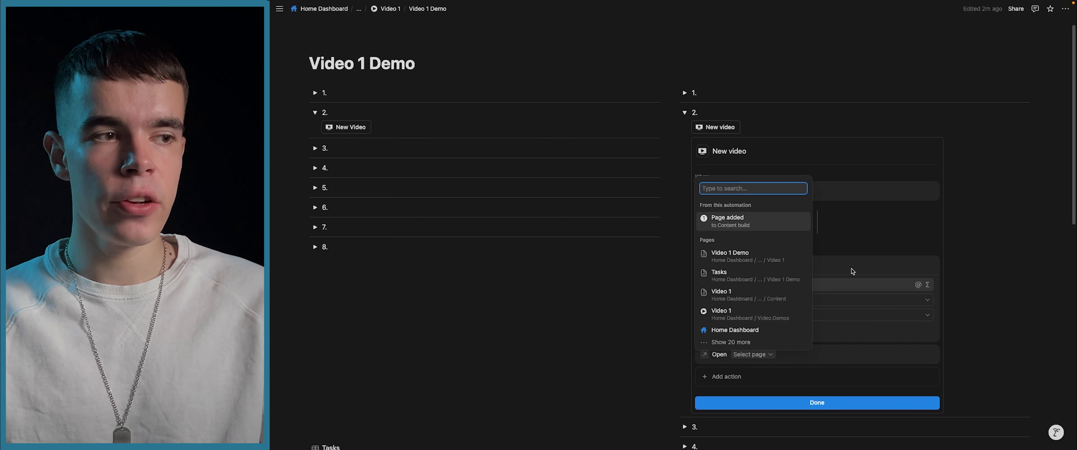
{"action": "left_click", "coordinate": [725, 222]}
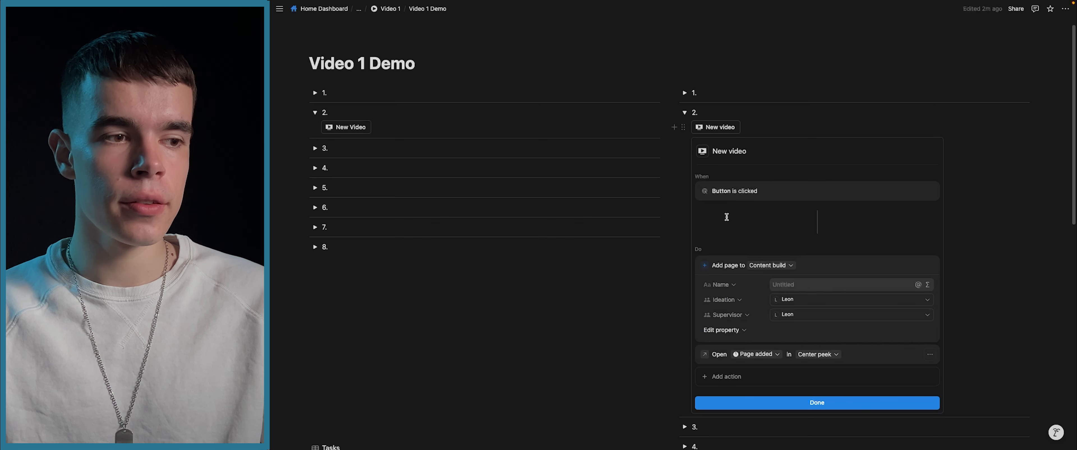
{"action": "left_click", "coordinate": [818, 355]}
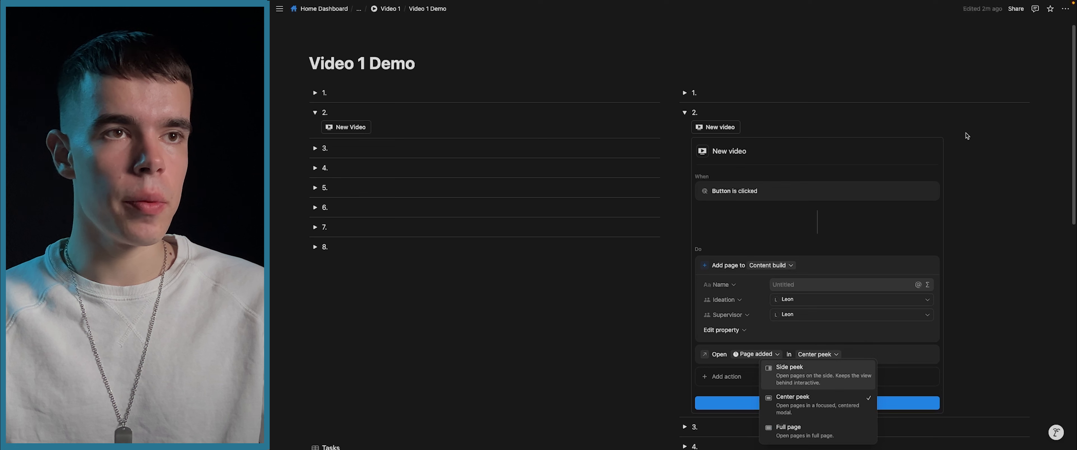
{"action": "left_click", "coordinate": [787, 380]}
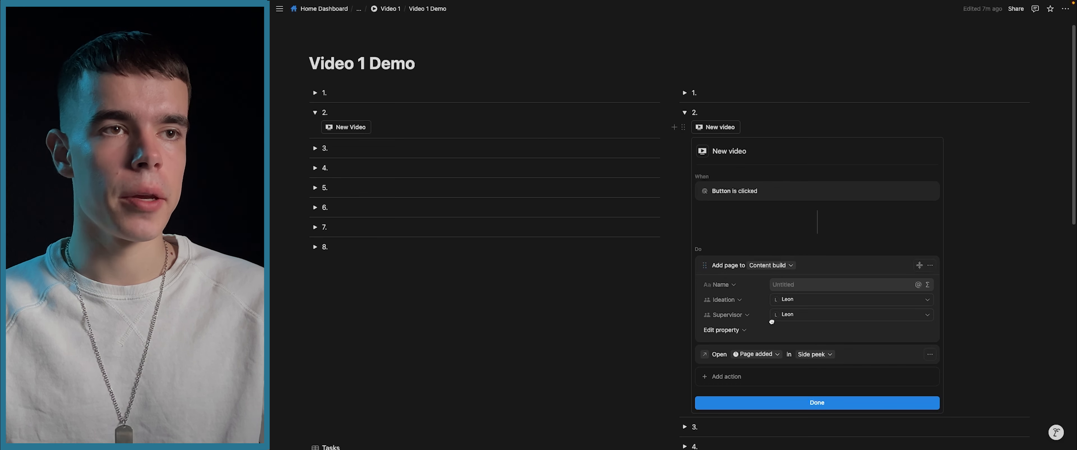
Add a send-notification action to the New video button and start a custom formula for its recipients.
{"action": "scroll", "coordinate": [771, 322], "scroll_direction": "down", "scroll_amount": 1}
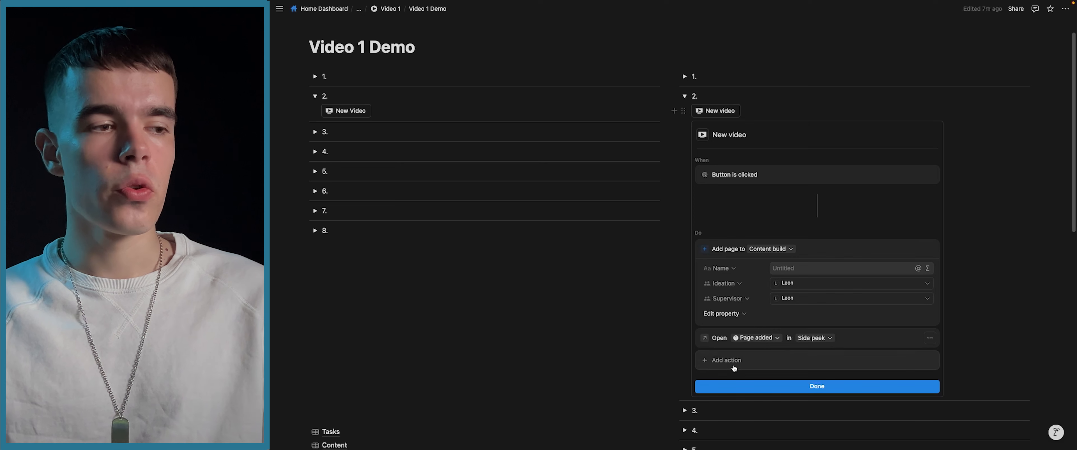
{"action": "left_click", "coordinate": [719, 361]}
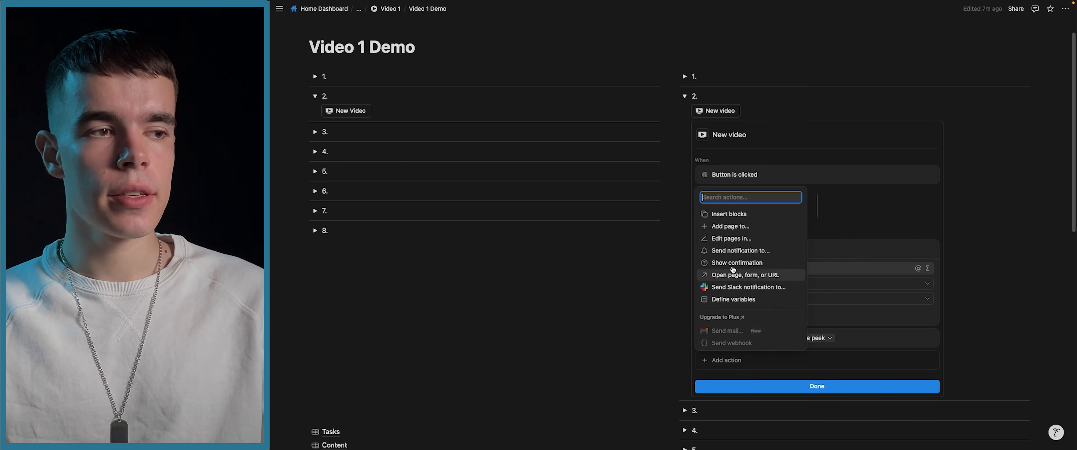
{"action": "left_click", "coordinate": [733, 251]}
{"action": "left_click", "coordinate": [913, 316]}
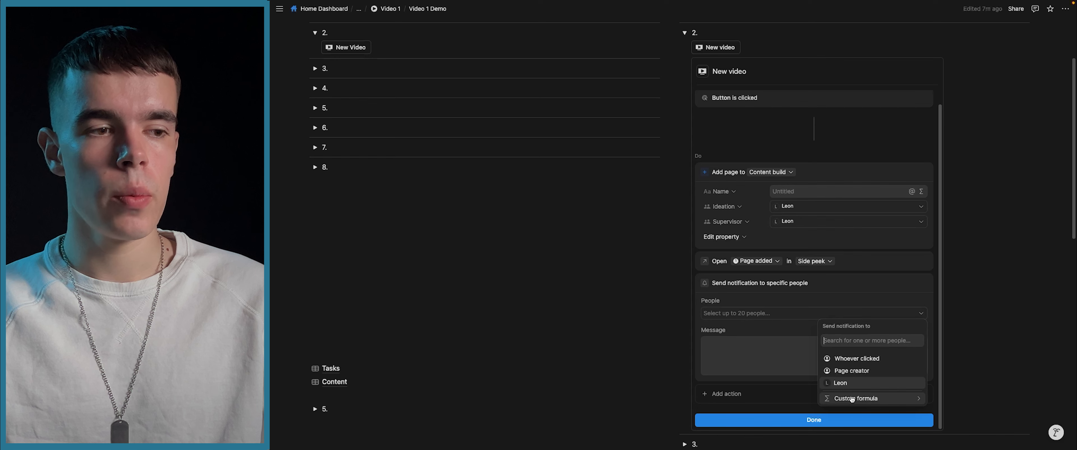
{"action": "left_click", "coordinate": [853, 399]}
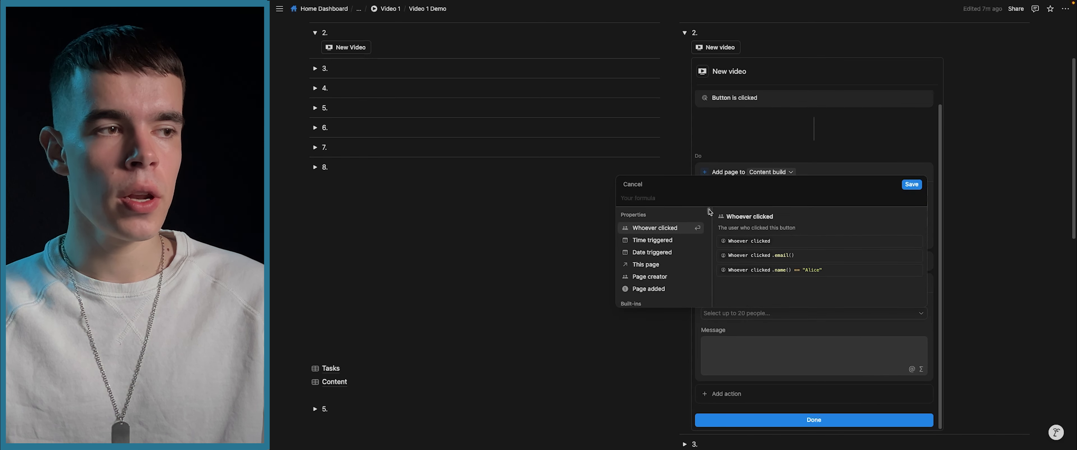
Set the notification recipients to the formula concat(Page added.Ideation, Page added.Supervisor) and save it.
{"action": "type", "text": "concat()"}
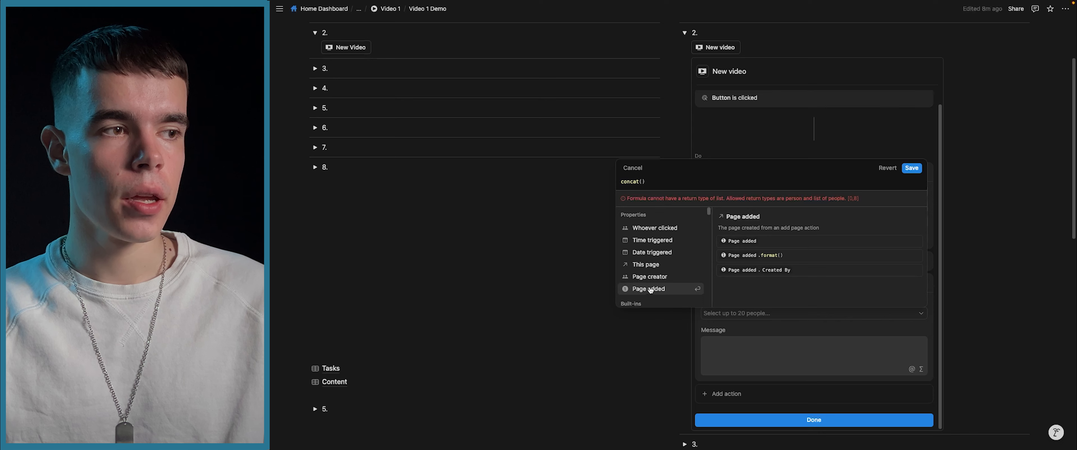
{"action": "left_click", "coordinate": [650, 289]}
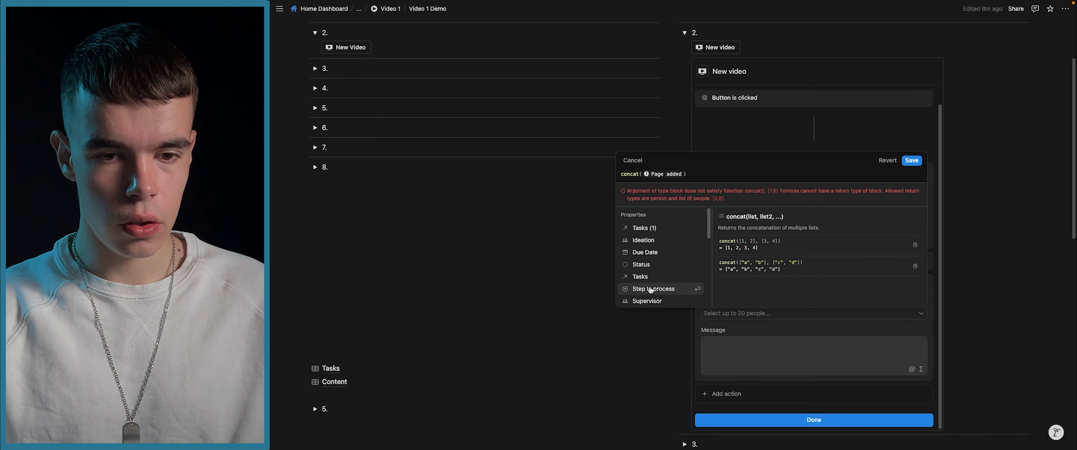
{"action": "type", "text": ".ide"}
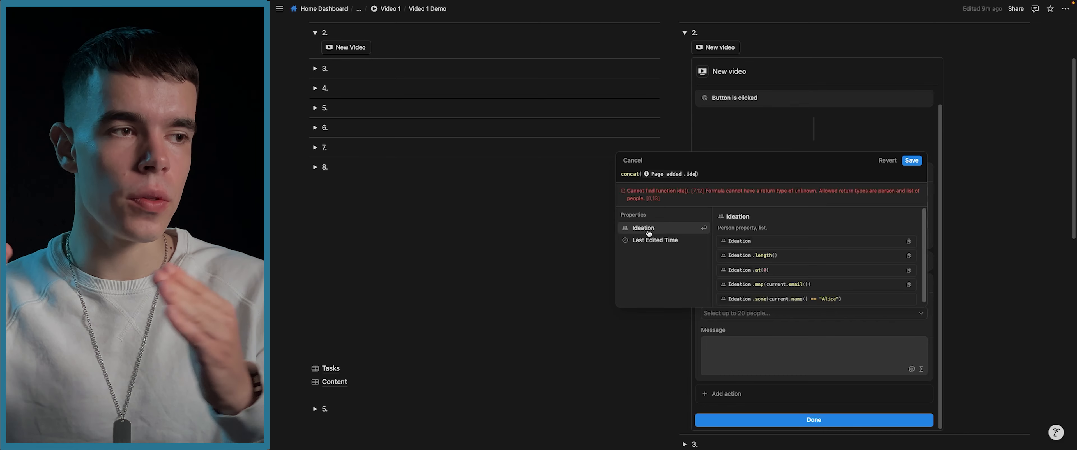
{"action": "left_click", "coordinate": [648, 230]}
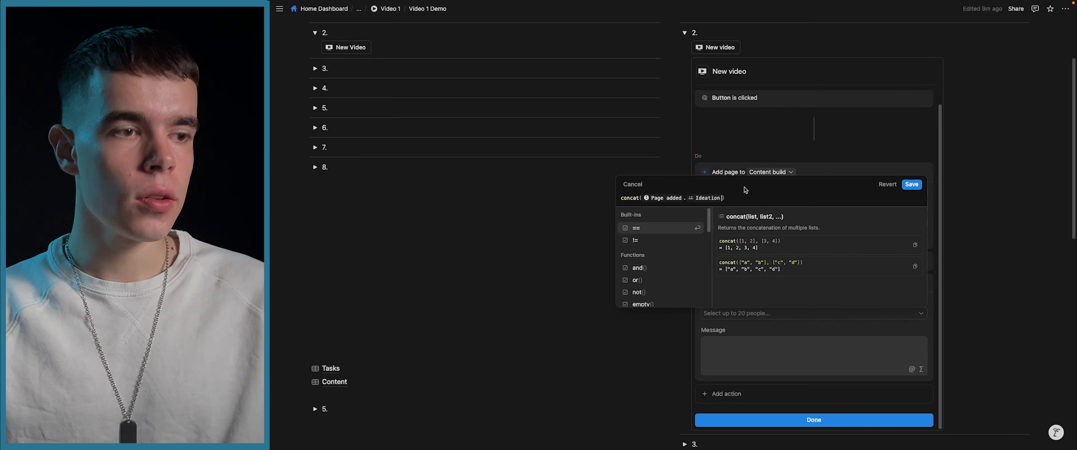
{"action": "type", "text": ","}
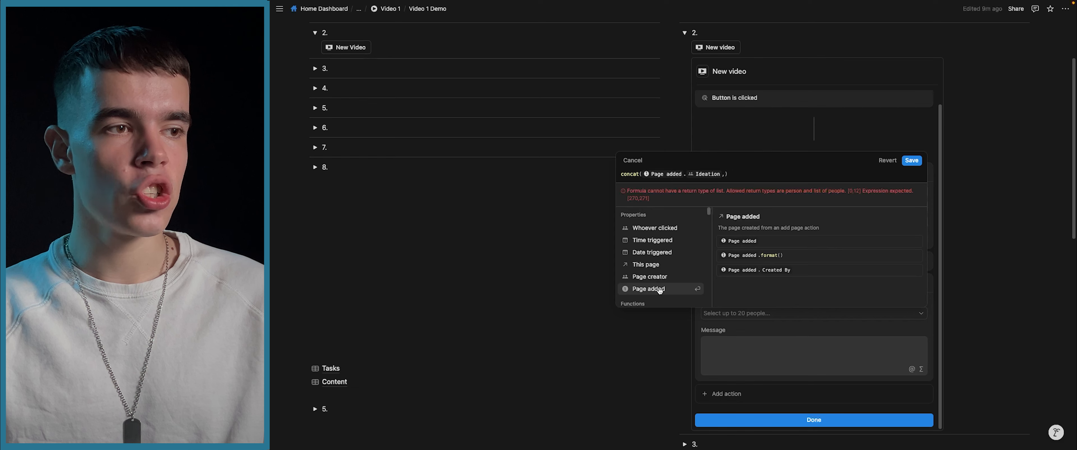
{"action": "left_click", "coordinate": [660, 289]}
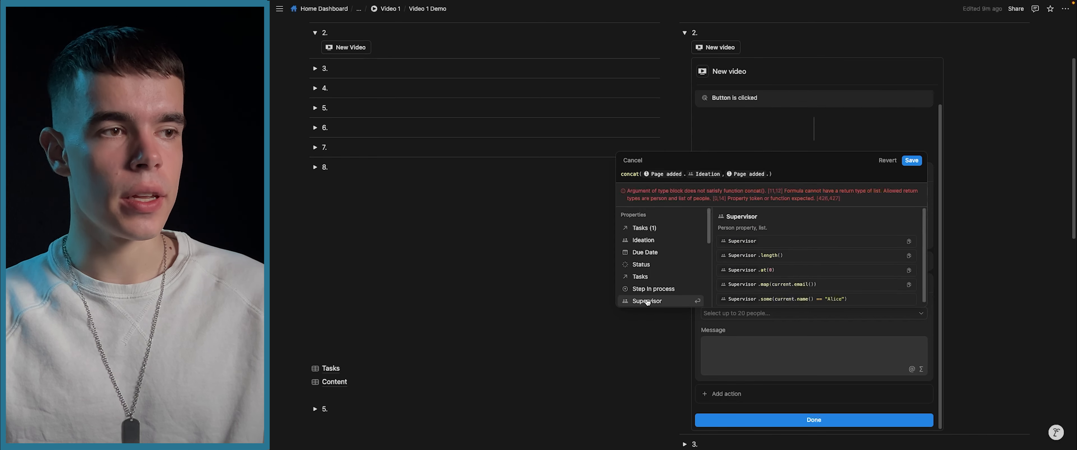
{"action": "left_click", "coordinate": [646, 301]}
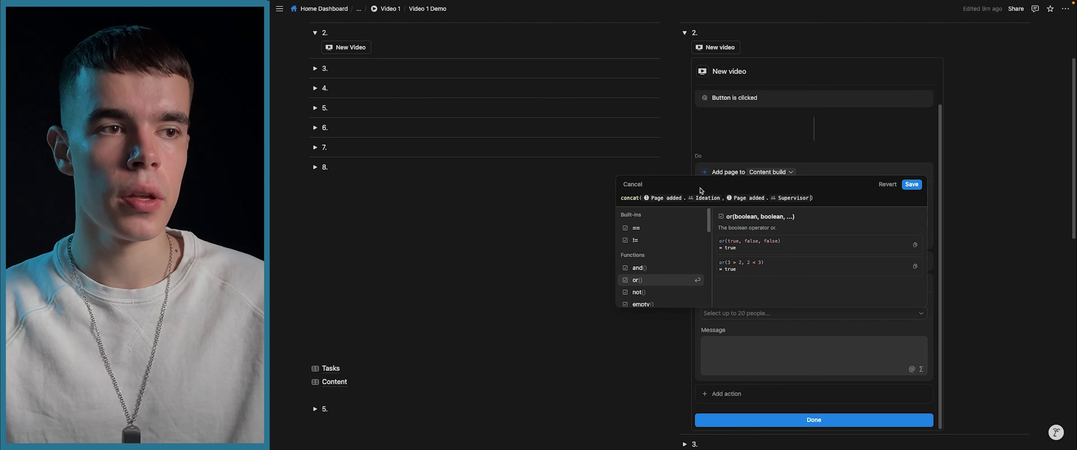
{"action": "left_click", "coordinate": [911, 184]}
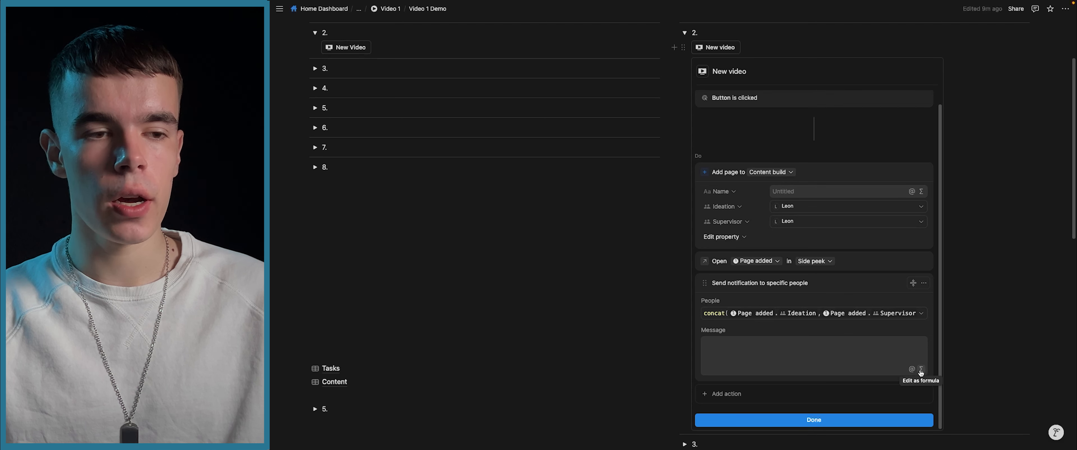
Write the notification message "Hey the new video got created for help use this page" followed by a mention of the Video 1 page.
{"action": "left_click", "coordinate": [724, 350]}
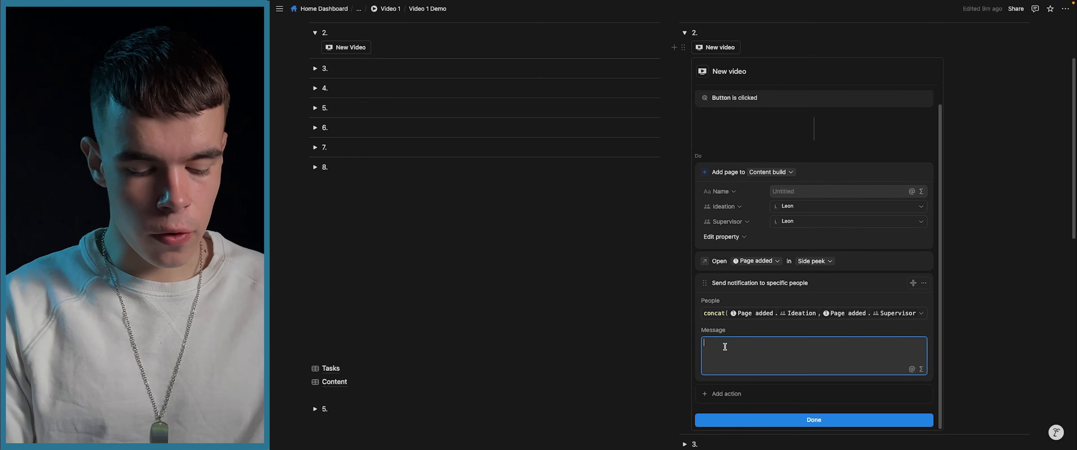
{"action": "type", "text": "Hey the new video got created"}
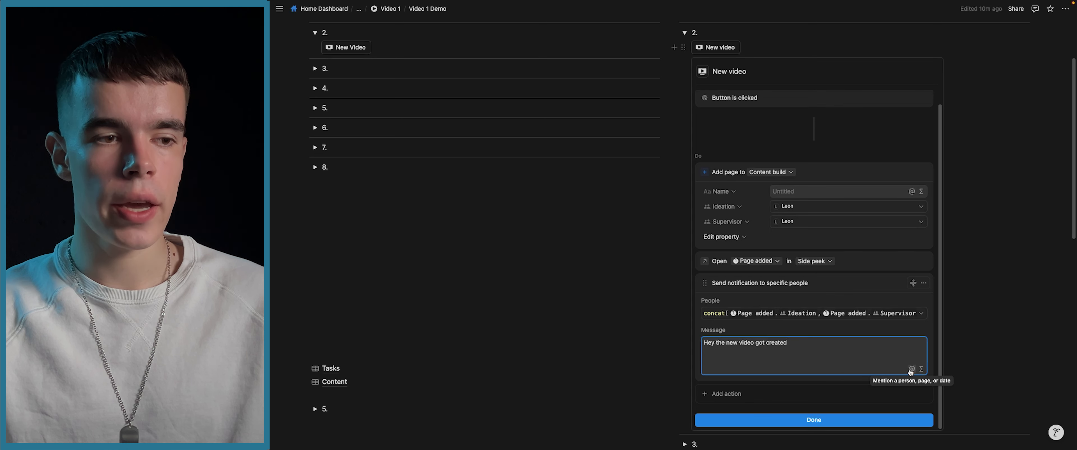
{"action": "left_click", "coordinate": [911, 370]}
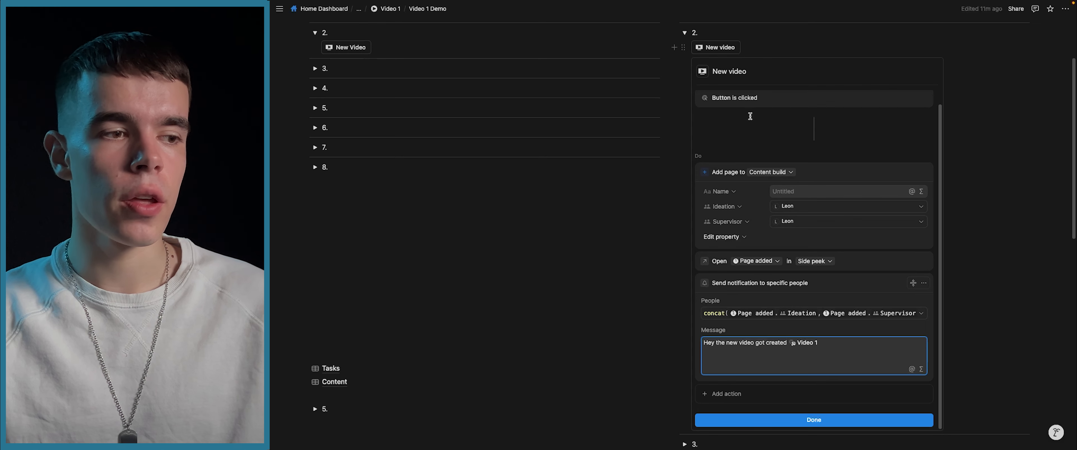
{"action": "type", "text": "for help use this page"}
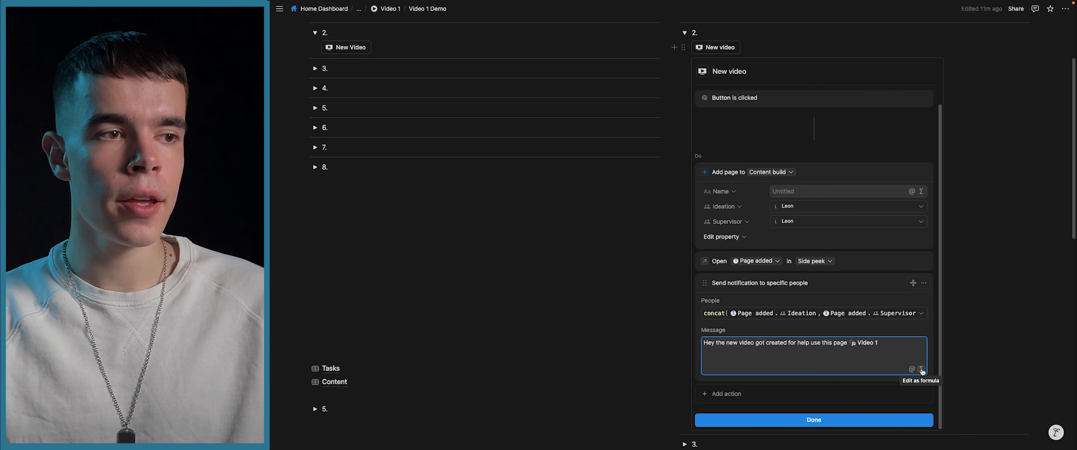
Extend the message as a formula with " " + "the person in charge to help you is: " + Page added.Supervisor.
{"action": "left_click", "coordinate": [922, 370]}
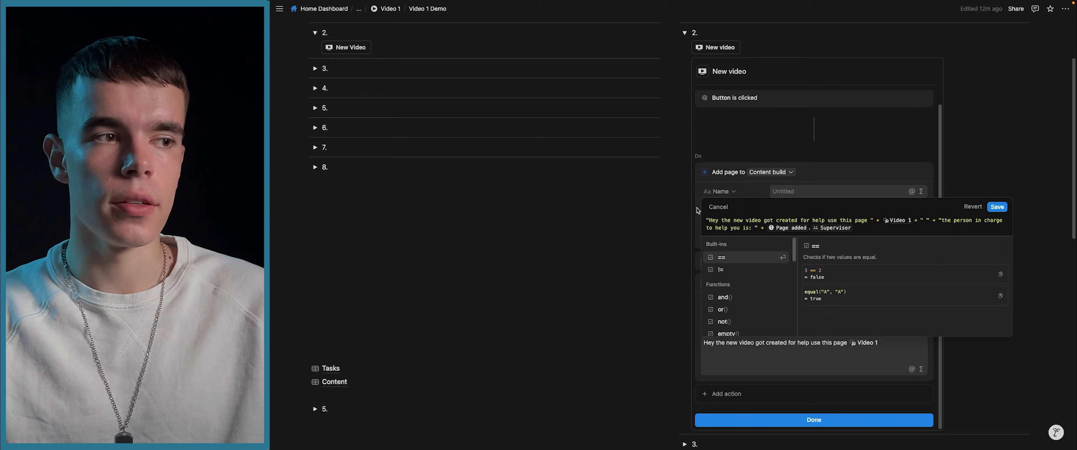
{"action": "left_click", "coordinate": [496, 251]}
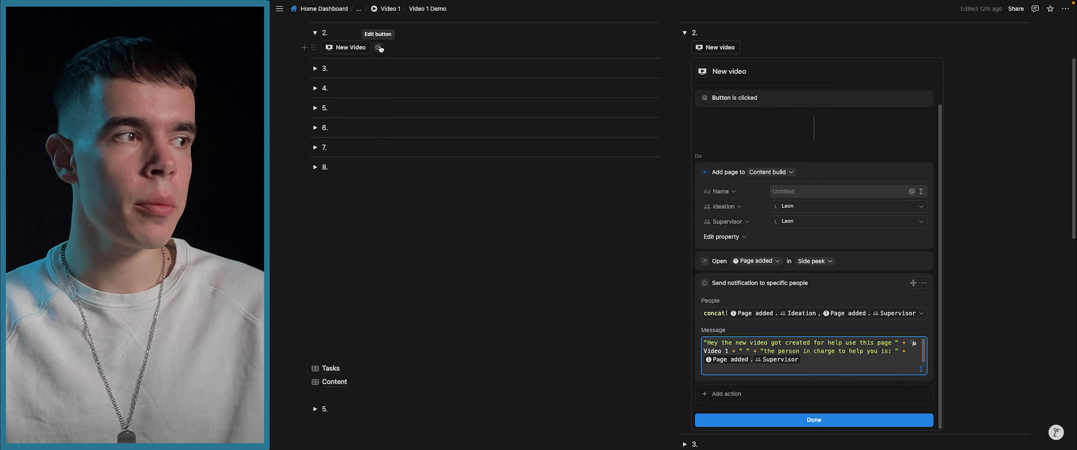
Compare the first column's New Video button settings with the new build, including the notification recipients and message, and close them.
{"action": "left_click", "coordinate": [378, 48]}
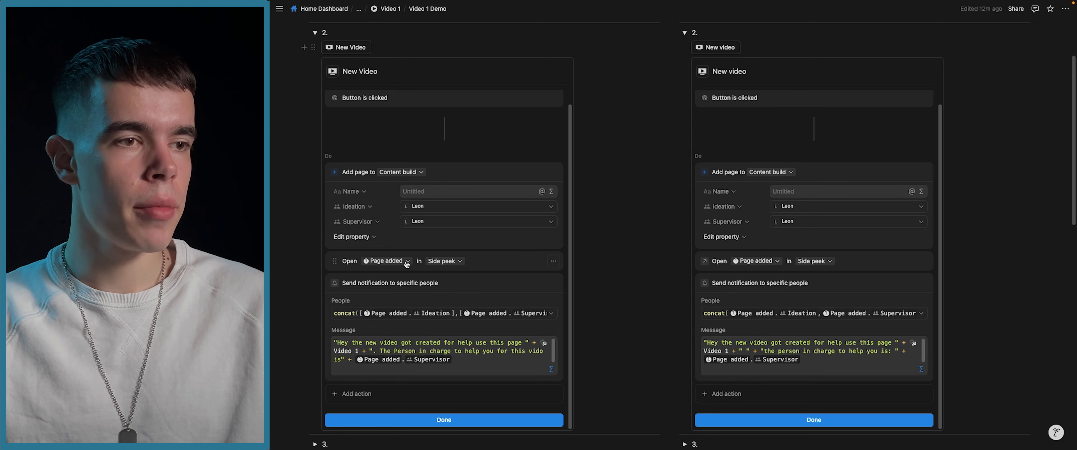
{"action": "scroll", "coordinate": [733, 268], "scroll_direction": "down", "scroll_amount": 1}
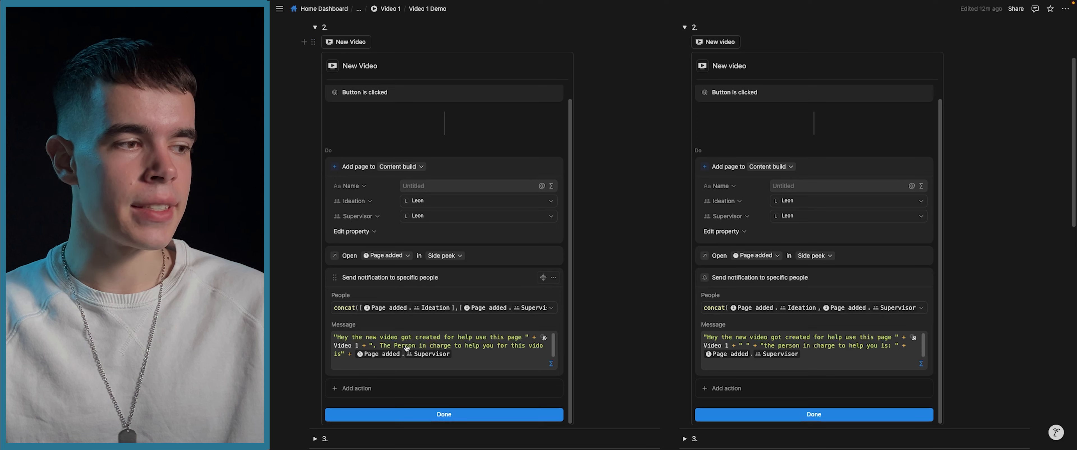
{"action": "left_click", "coordinate": [445, 414]}
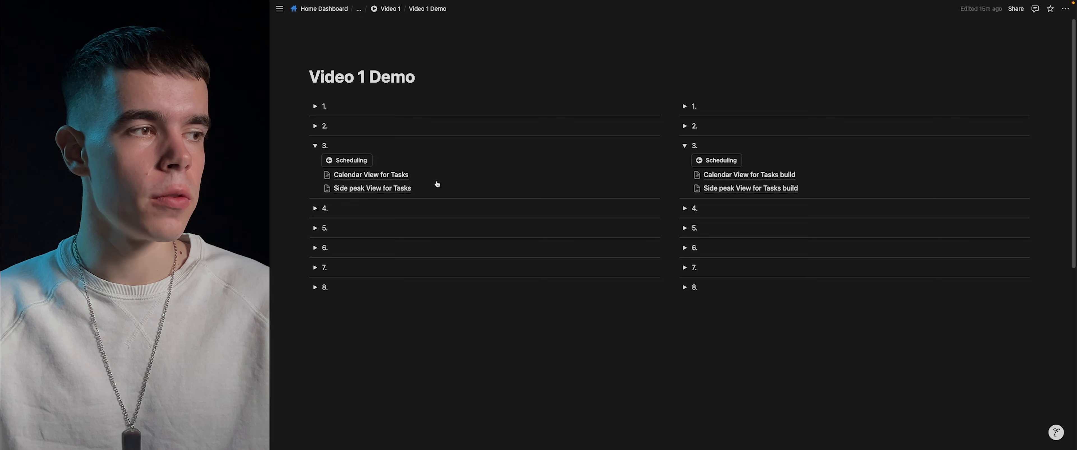
Review the actions of the Scheduling button in the first column's toggle 3 and close its settings.
{"action": "left_click", "coordinate": [381, 161]}
{"action": "scroll", "coordinate": [429, 183], "scroll_direction": "down", "scroll_amount": 1}
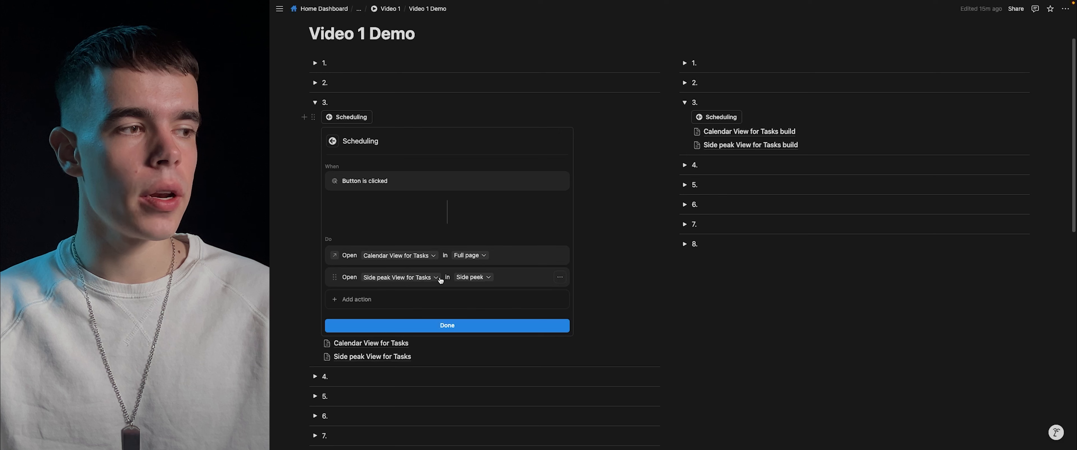
{"action": "left_click", "coordinate": [460, 325]}
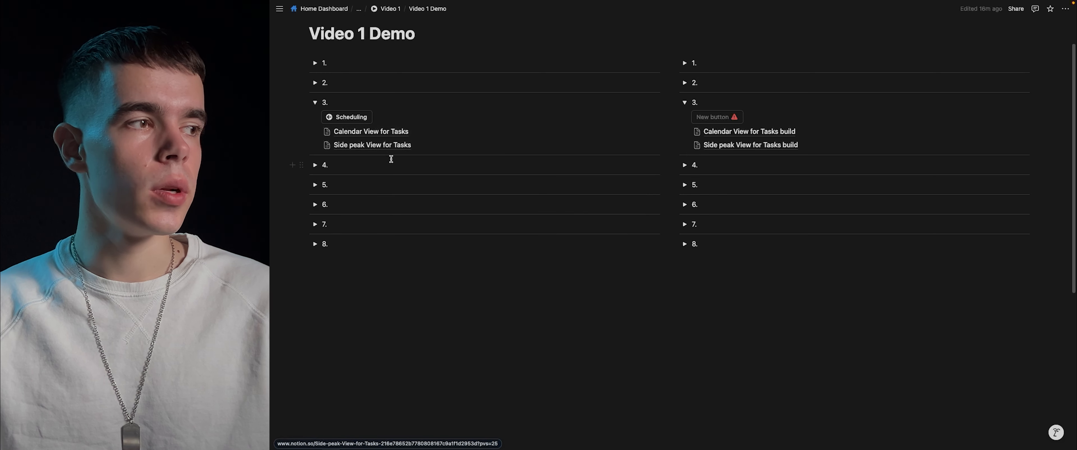
Run the first column's Scheduling button, schedule To schedule Task 1 and Task 2 on July 2, and return to Video 1 Demo.
{"action": "left_click", "coordinate": [348, 118]}
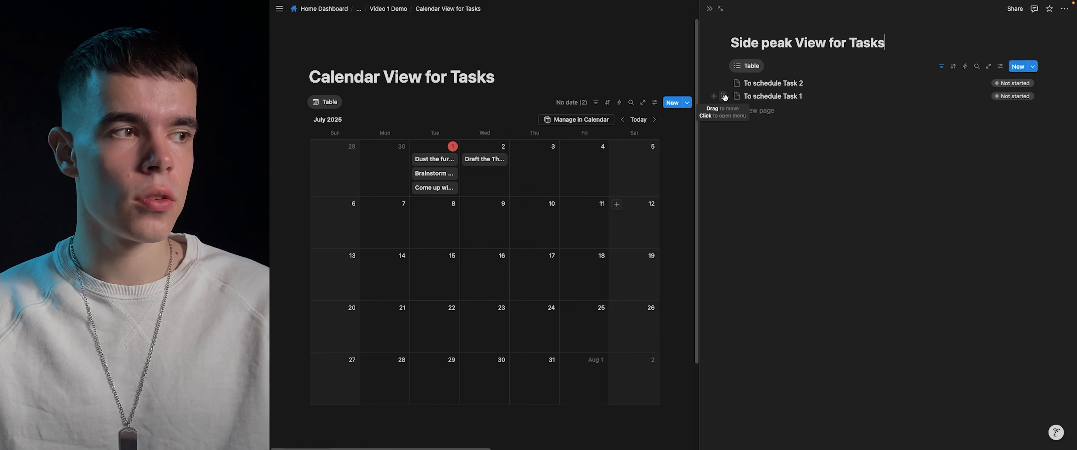
{"action": "left_click_drag", "start_coordinate": [725, 97], "coordinate": [474, 173]}
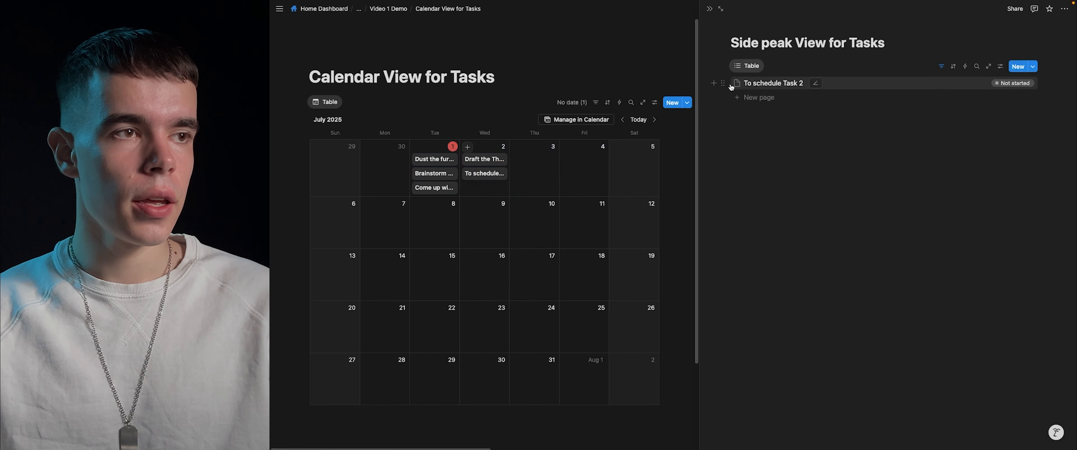
{"action": "left_click_drag", "start_coordinate": [723, 83], "coordinate": [487, 189]}
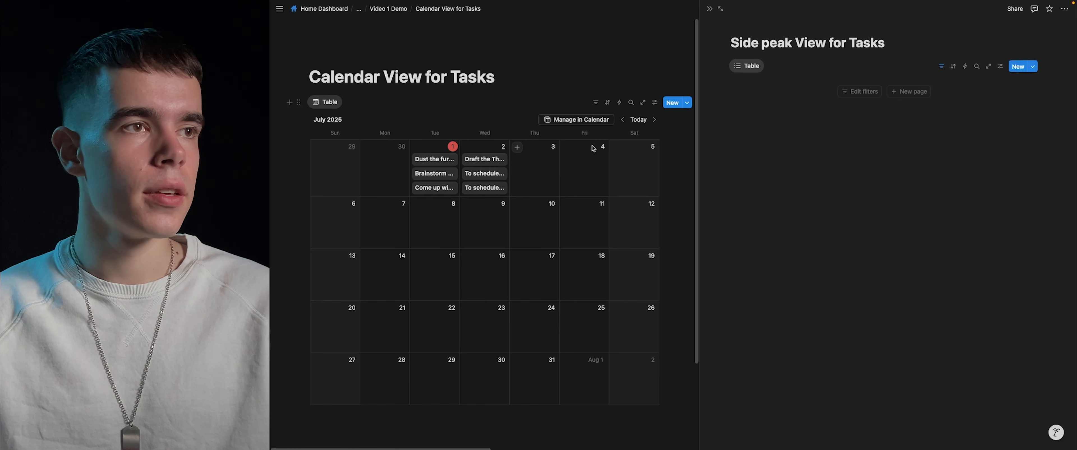
{"action": "left_click", "coordinate": [710, 9]}
{"action": "left_click", "coordinate": [388, 8]}
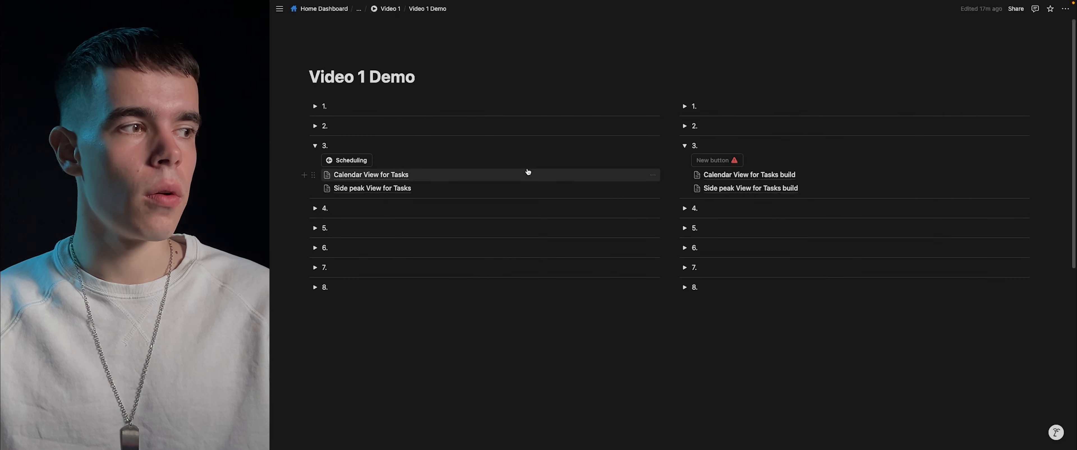
Name the empty button in the second column's toggle 3 "Scheduling" and give it the circled left-arrow icon.
{"action": "mouse_move", "coordinate": [529, 172]}
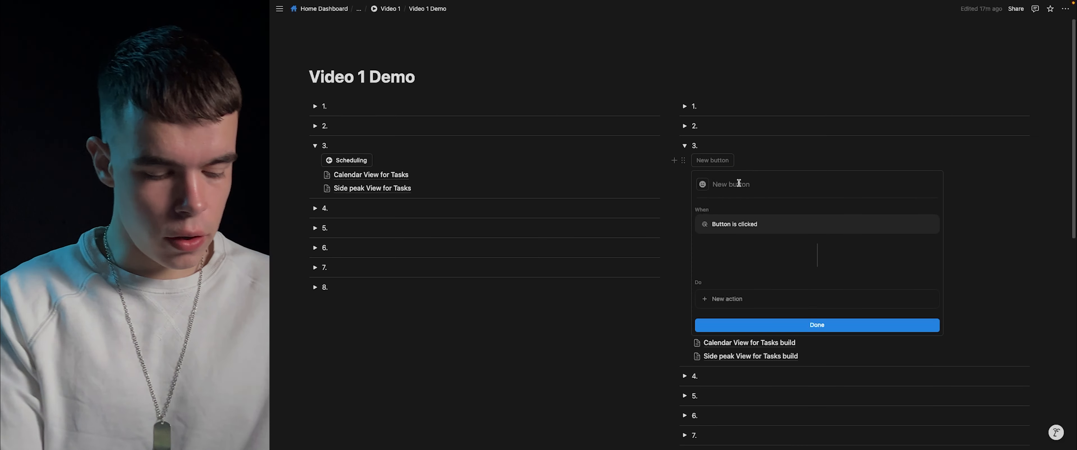
{"action": "type", "text": "Scheduling"}
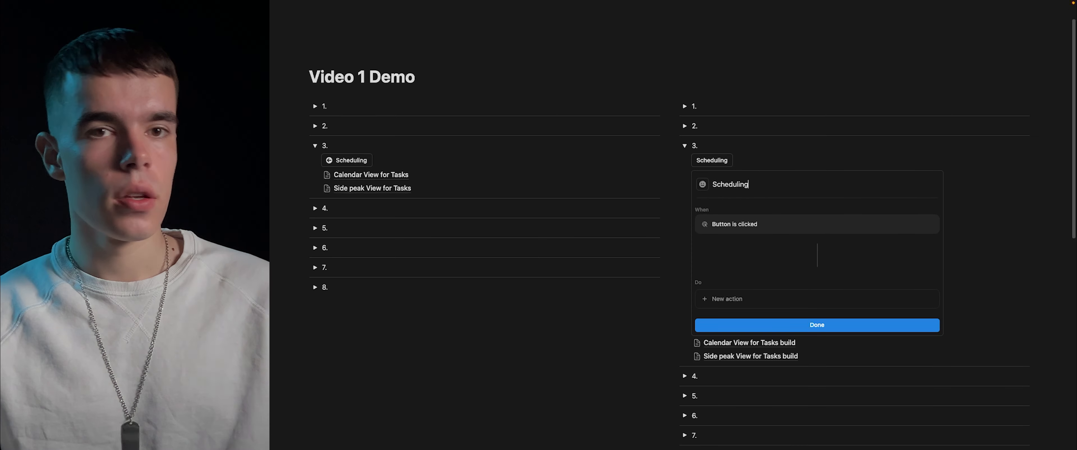
{"action": "left_click", "coordinate": [703, 185]}
{"action": "left_click", "coordinate": [724, 255]}
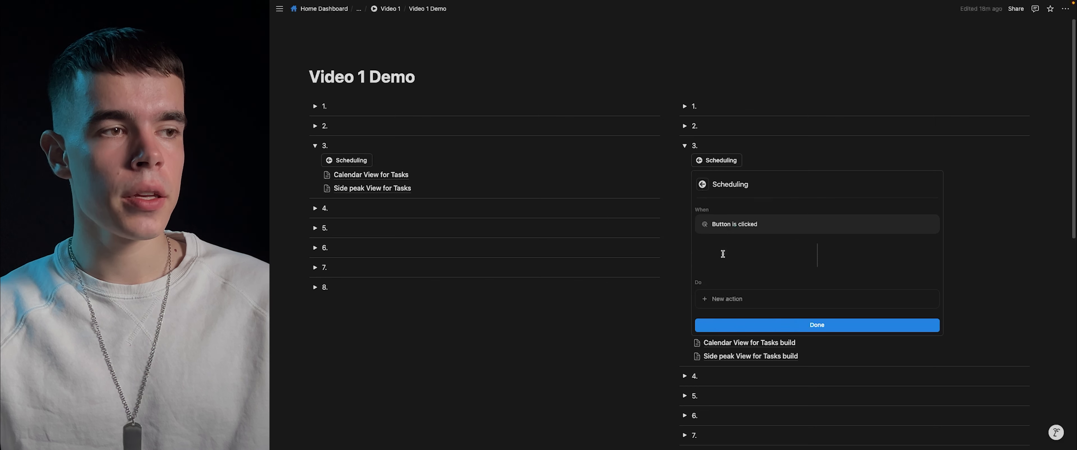
Add an action to the second column's Scheduling button that opens Calendar View for Tasks build as a full page.
{"action": "left_click", "coordinate": [718, 302]}
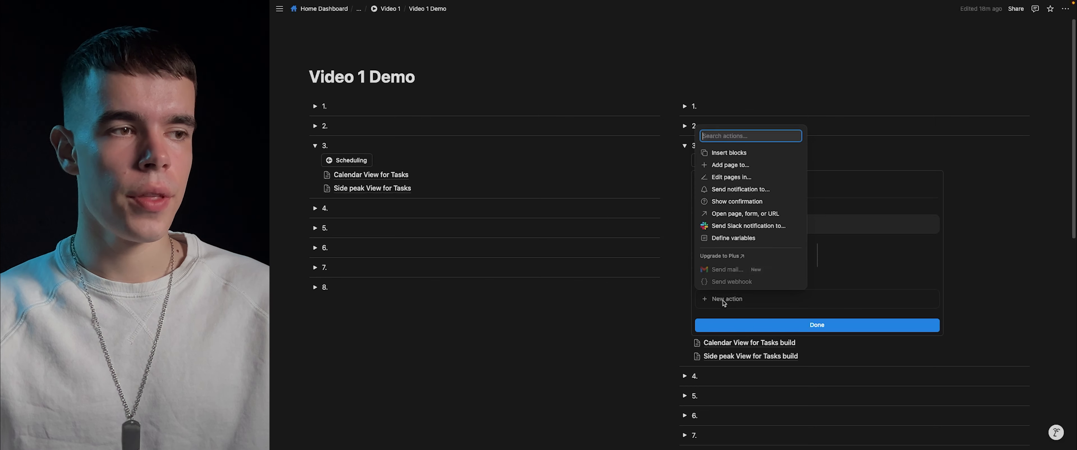
{"action": "left_click", "coordinate": [737, 213]}
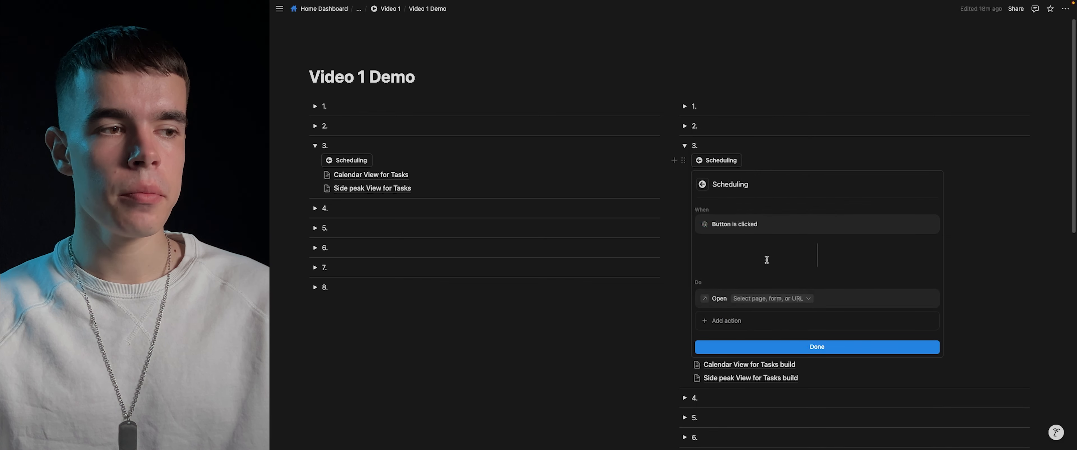
{"action": "scroll", "coordinate": [782, 267], "scroll_direction": "down", "scroll_amount": 1}
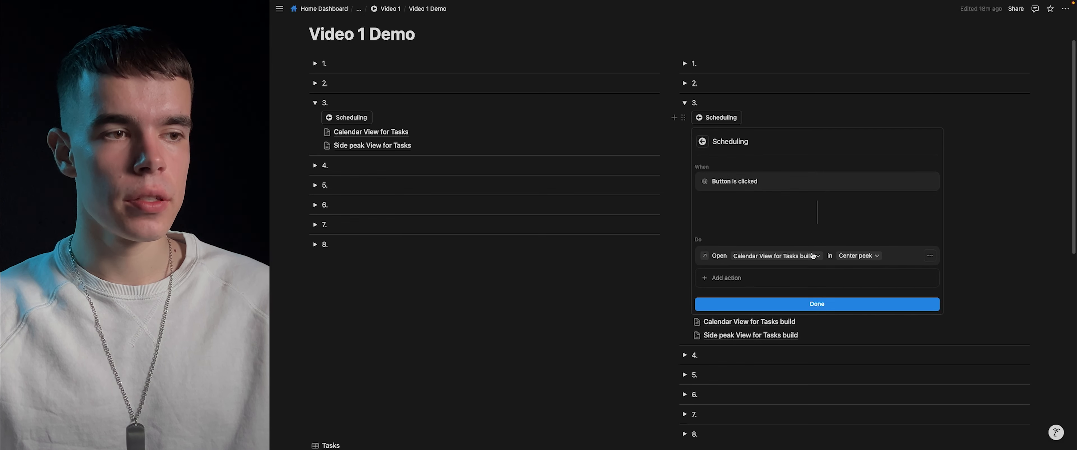
{"action": "left_click", "coordinate": [846, 257]}
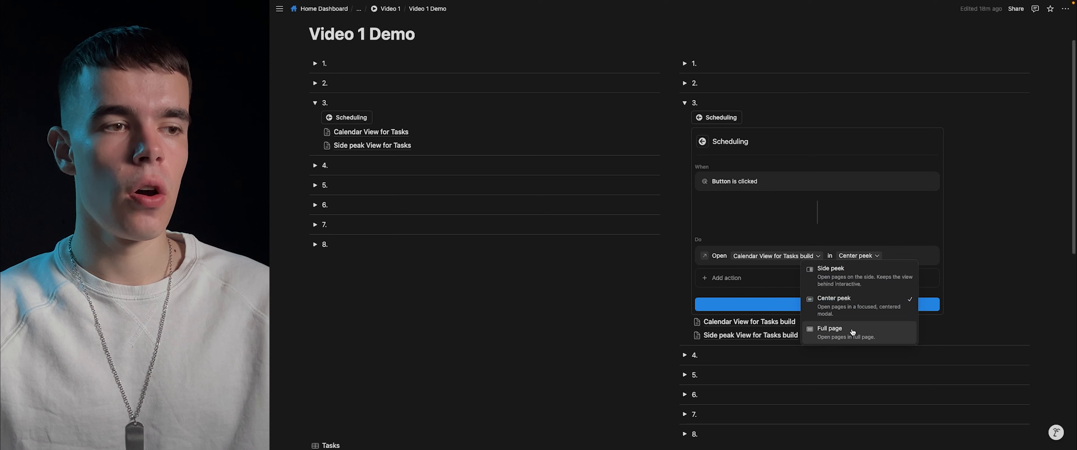
{"action": "left_click", "coordinate": [817, 332]}
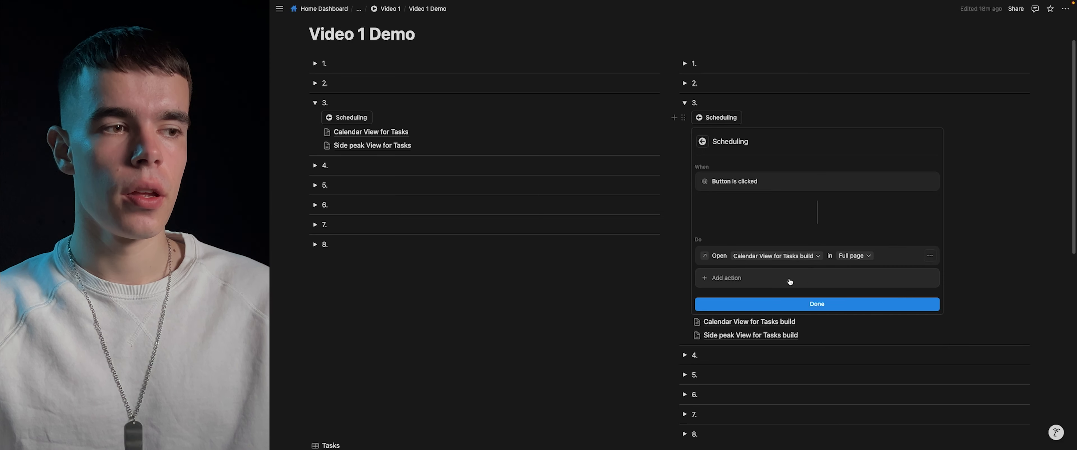
Add a second action that opens Side peak View for Tasks build in side peek, and save the Scheduling button.
{"action": "left_click", "coordinate": [723, 281]}
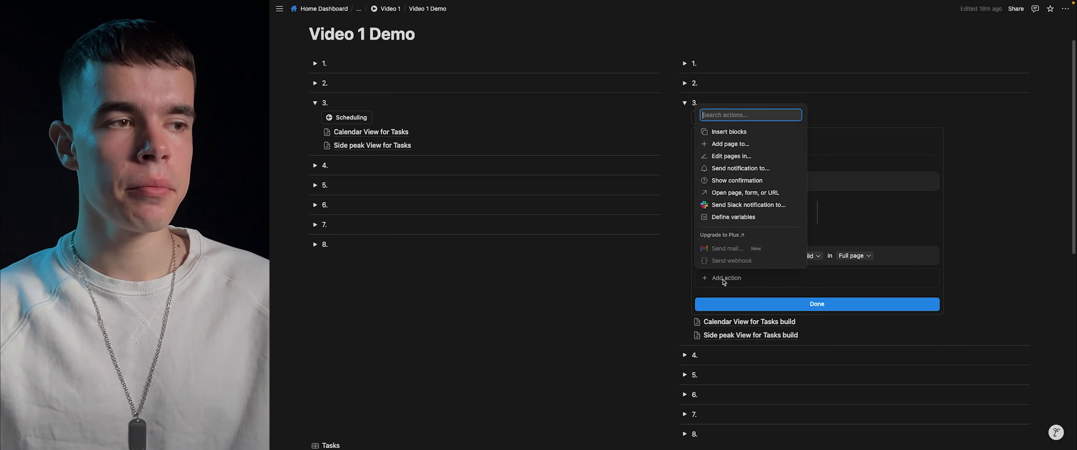
{"action": "left_click", "coordinate": [732, 194]}
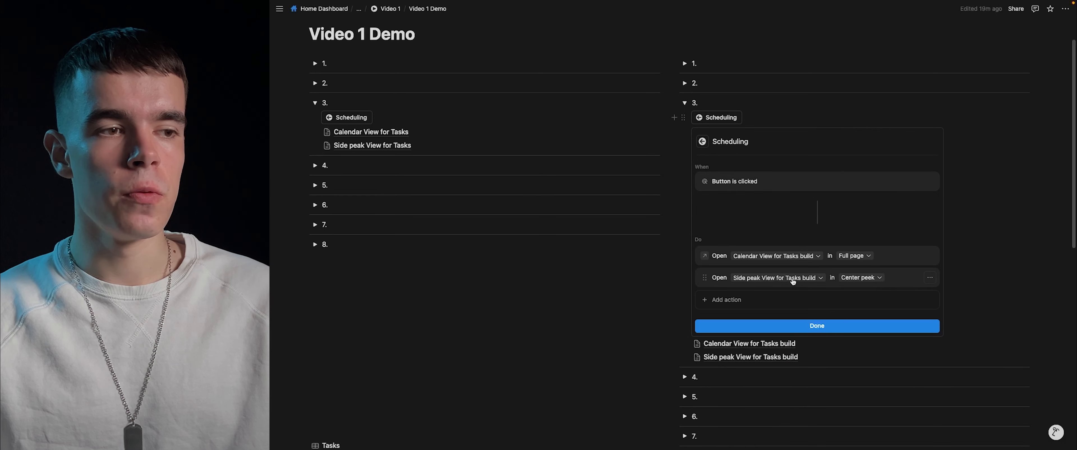
{"action": "left_click", "coordinate": [855, 278]}
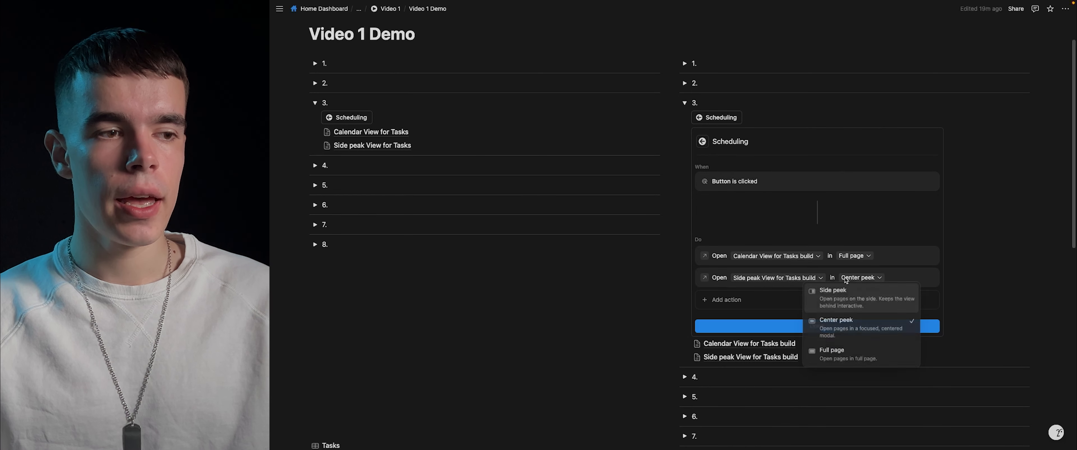
{"action": "left_click", "coordinate": [856, 295]}
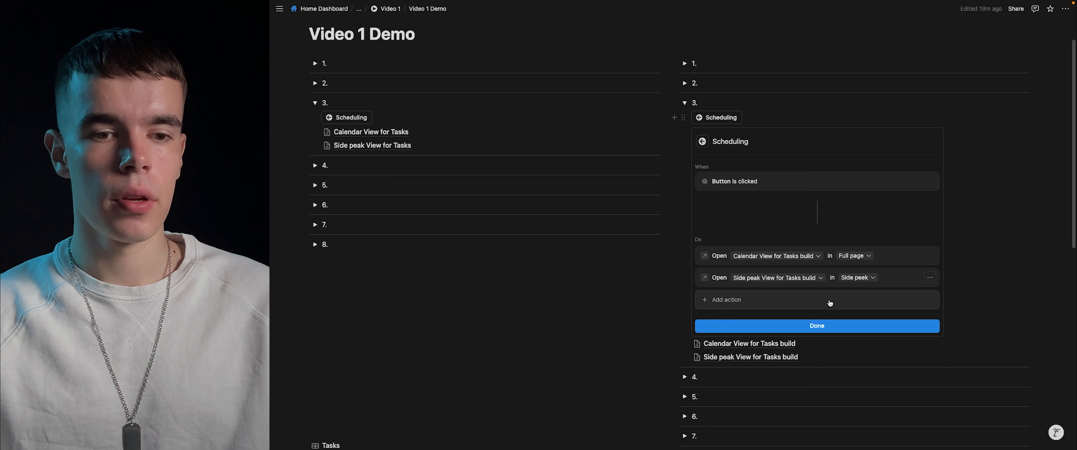
{"action": "left_click", "coordinate": [810, 326]}
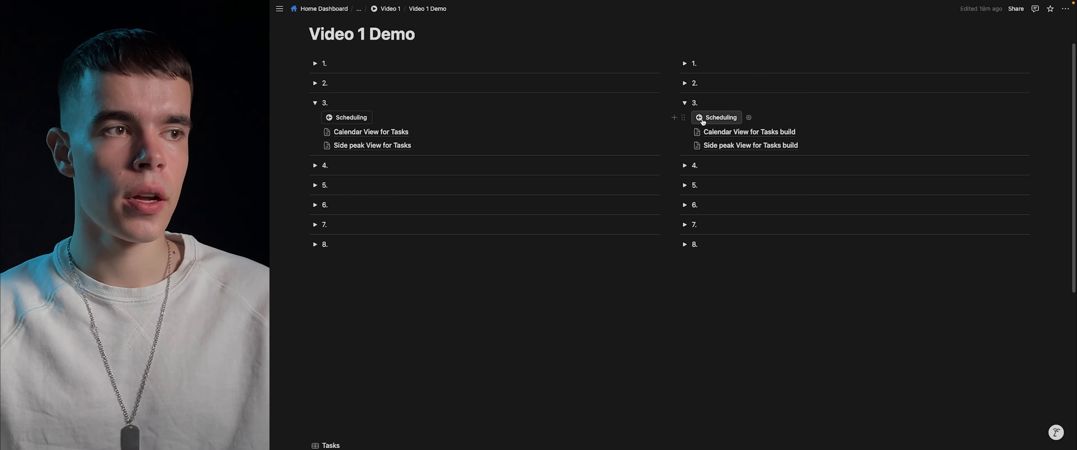
Run the second column's Scheduling button, schedule To schedule Task 1 and Task 2 on July 2, and return to Video 1 Demo.
{"action": "left_click", "coordinate": [718, 120]}
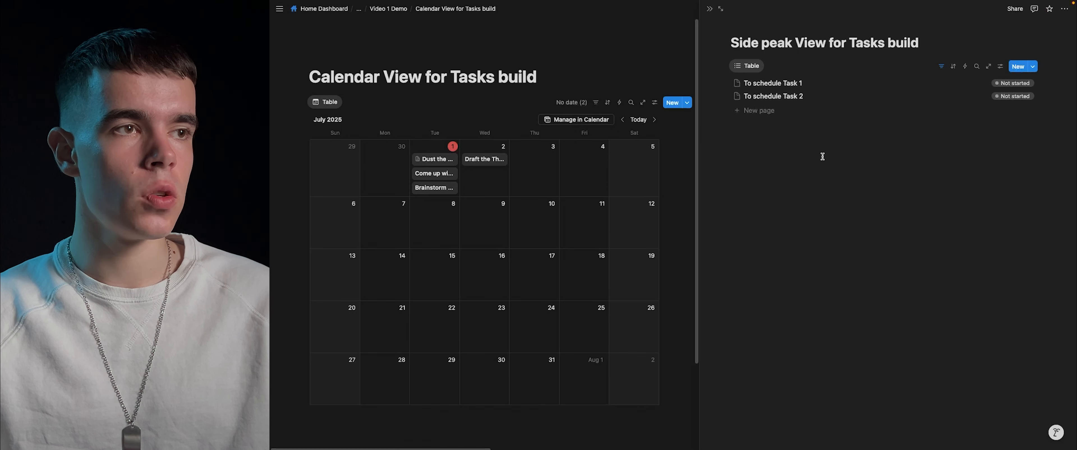
{"action": "left_click_drag", "start_coordinate": [723, 84], "coordinate": [486, 173]}
{"action": "left_click_drag", "start_coordinate": [719, 86], "coordinate": [497, 186]}
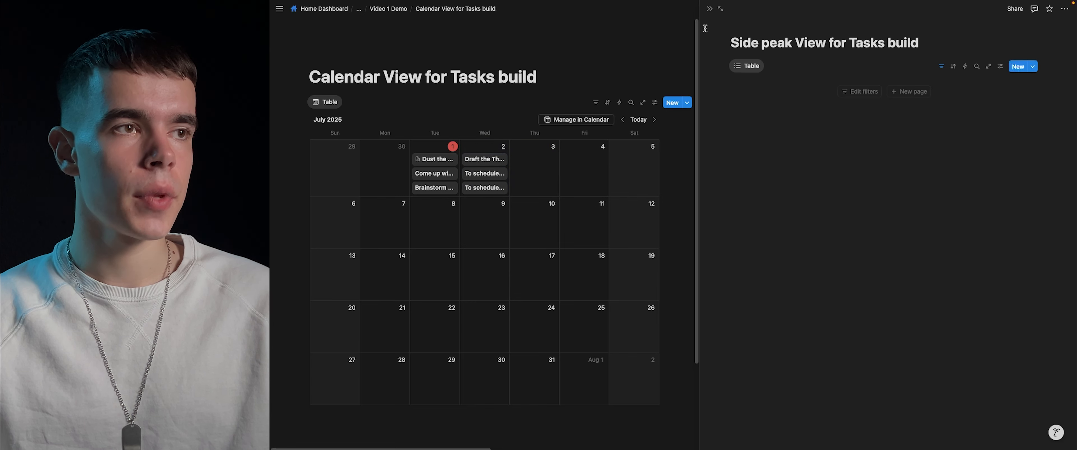
{"action": "left_click", "coordinate": [710, 9]}
{"action": "left_click", "coordinate": [395, 9]}
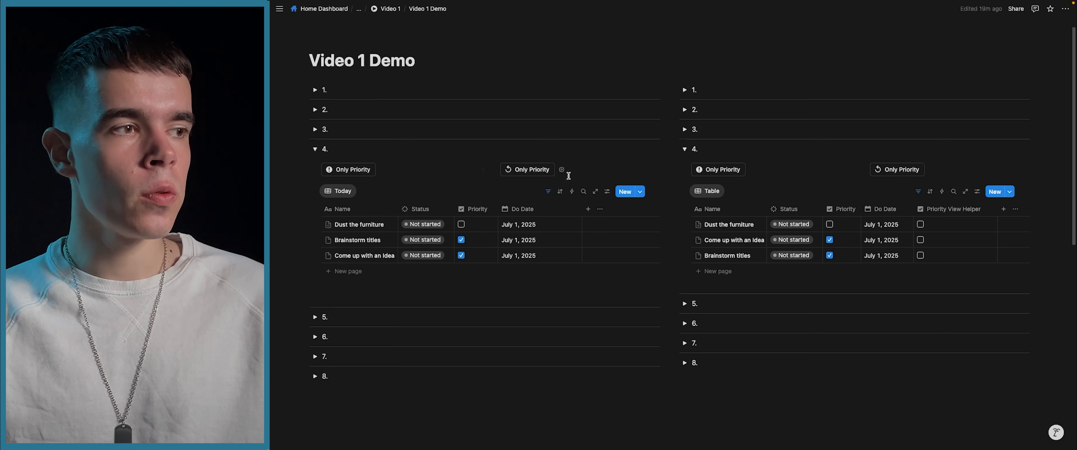
Run the first column's Only Priority buttons in toggle 4 to narrow the Today table to priority tasks and restore all tasks.
{"action": "left_click", "coordinate": [519, 172]}
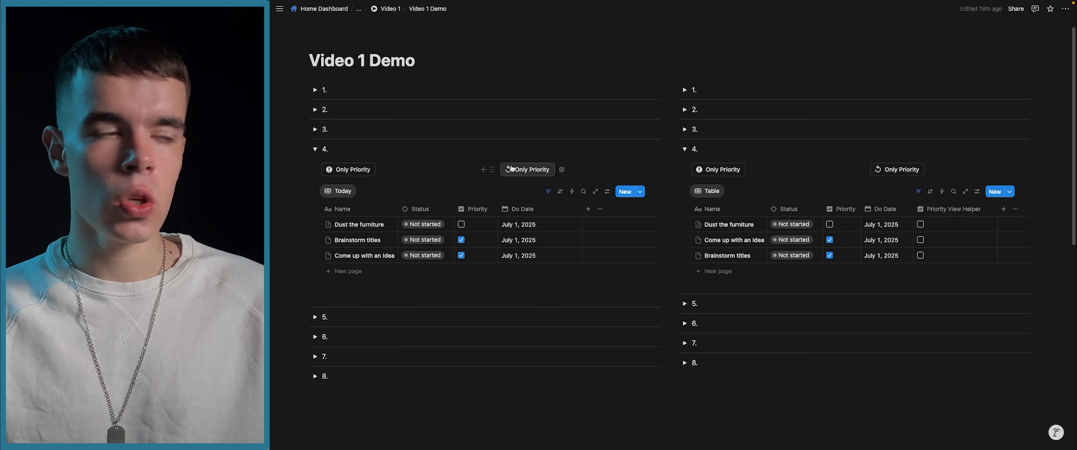
{"action": "left_click", "coordinate": [351, 172]}
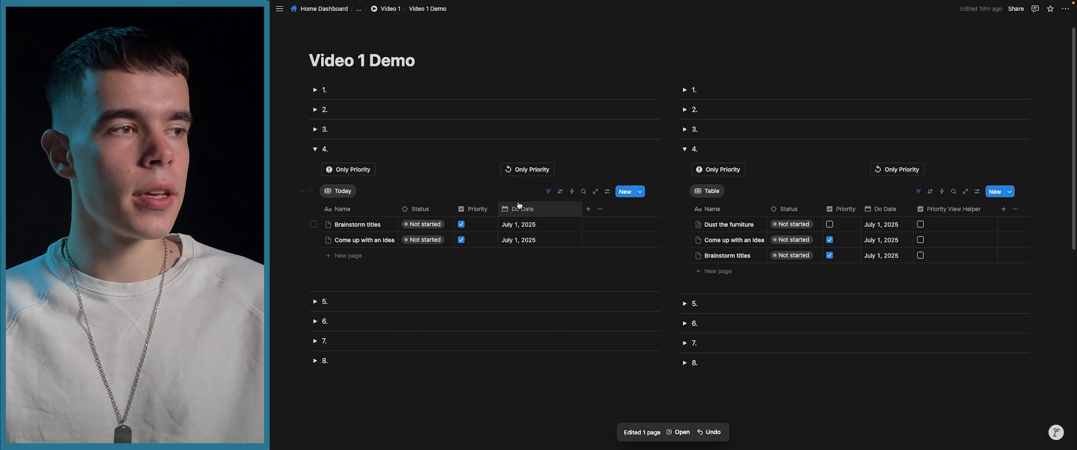
{"action": "left_click", "coordinate": [523, 170]}
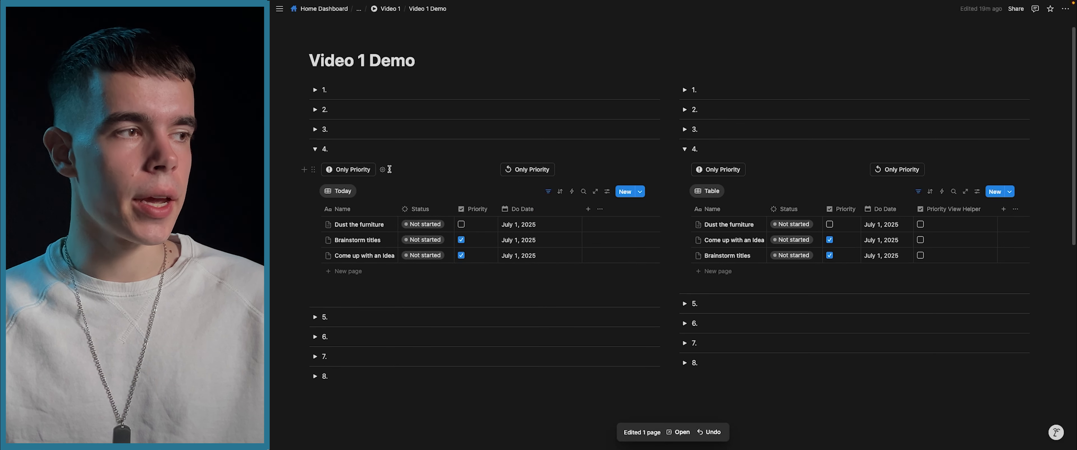
Review the edit actions of both Only Priority buttons in the first column's toggle 4 and close their settings.
{"action": "left_click", "coordinate": [382, 169]}
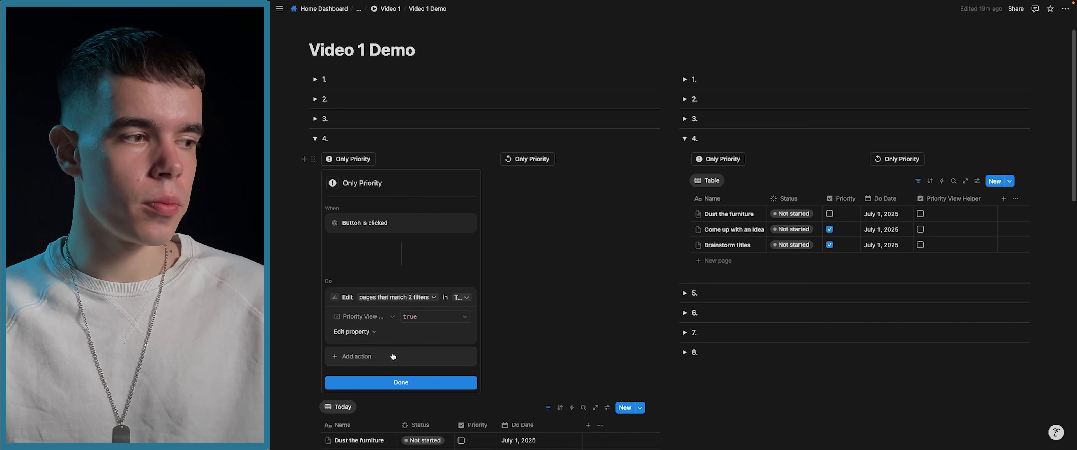
{"action": "left_click", "coordinate": [406, 382]}
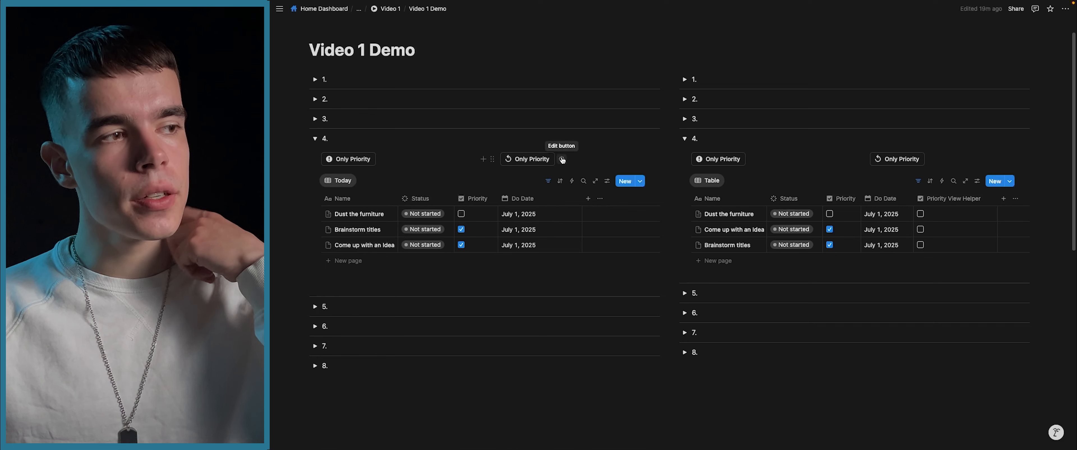
{"action": "left_click", "coordinate": [561, 159]}
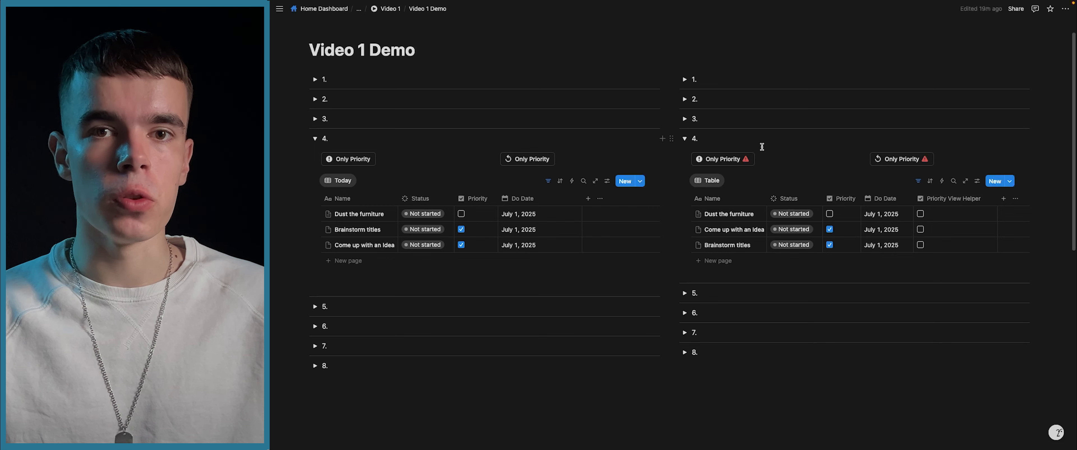
Add an Edit pages action for Tasks build to the exclamation-mark Only Priority button in the second column's toggle 4.
{"action": "left_click", "coordinate": [722, 158]}
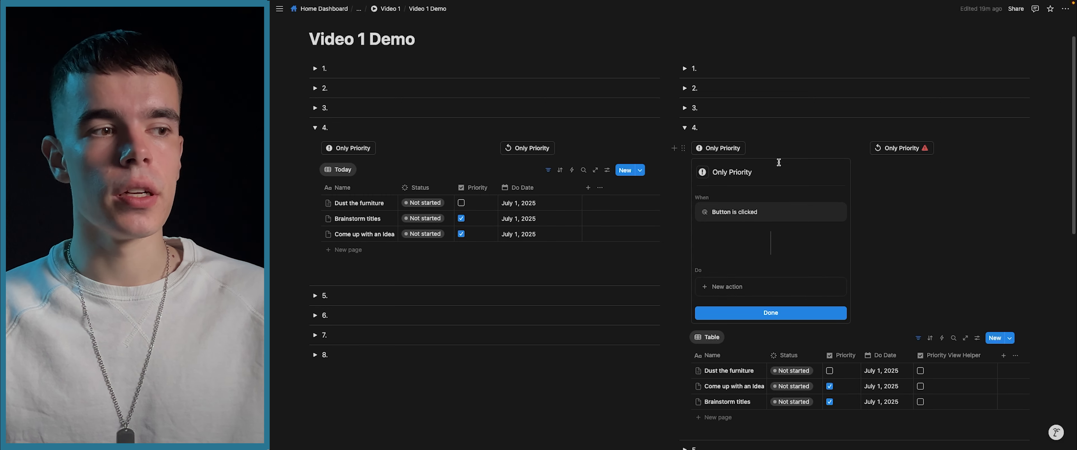
{"action": "left_click", "coordinate": [719, 287]}
{"action": "left_click", "coordinate": [729, 165]}
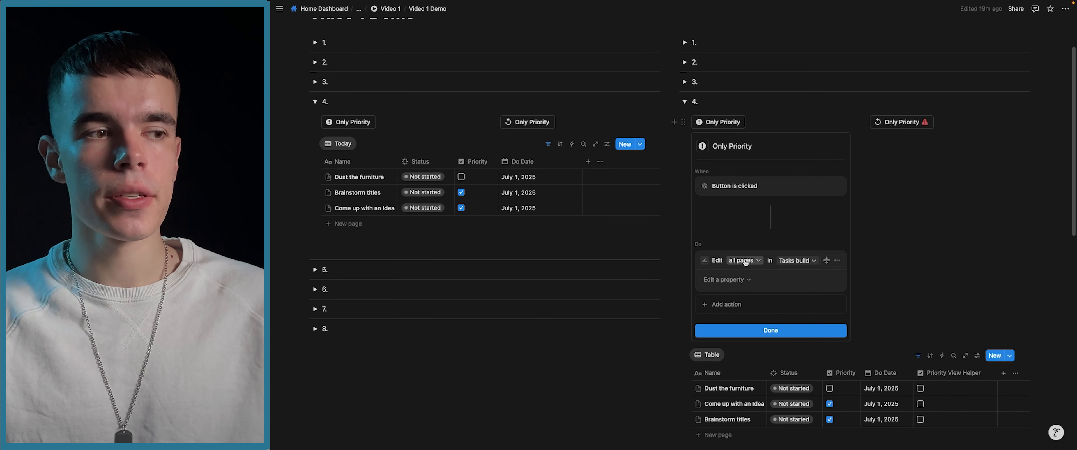
Limit the edit action to Tasks build pages where Priority is unchecked.
{"action": "left_click", "coordinate": [743, 261]}
{"action": "left_click", "coordinate": [723, 275]}
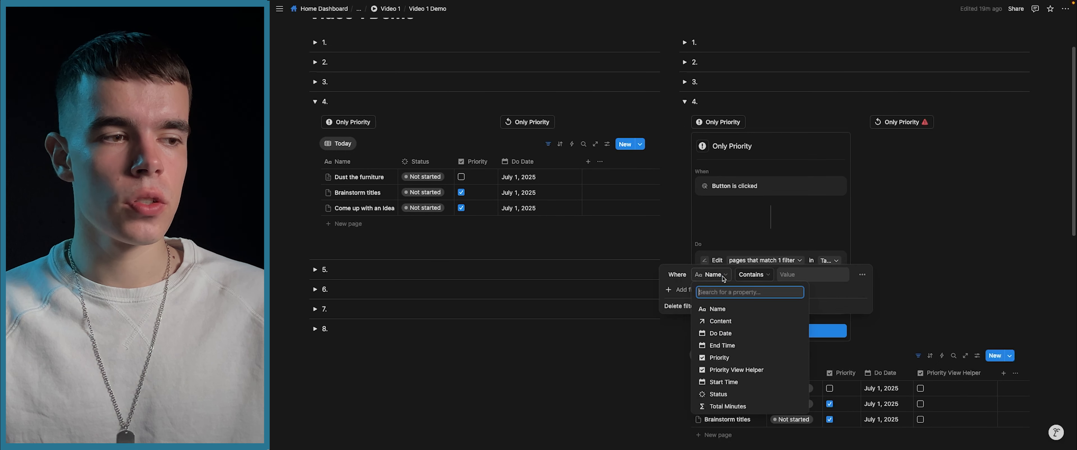
{"action": "left_click", "coordinate": [727, 358]}
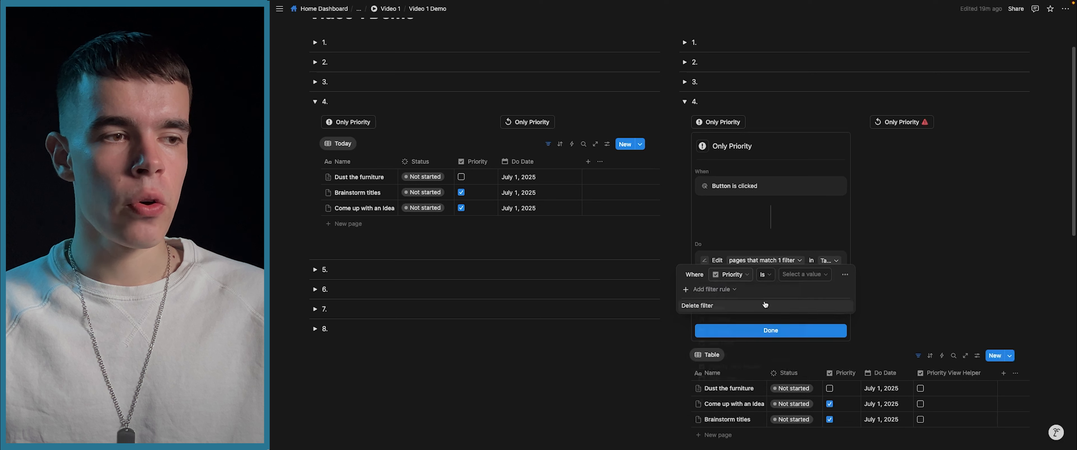
{"action": "left_click", "coordinate": [794, 275]}
{"action": "left_click", "coordinate": [792, 301]}
Add a second filter rule requiring the Do Date start date to be relative to today, this day.
{"action": "left_click", "coordinate": [739, 291]}
{"action": "left_click", "coordinate": [729, 300]}
{"action": "left_click", "coordinate": [746, 291]}
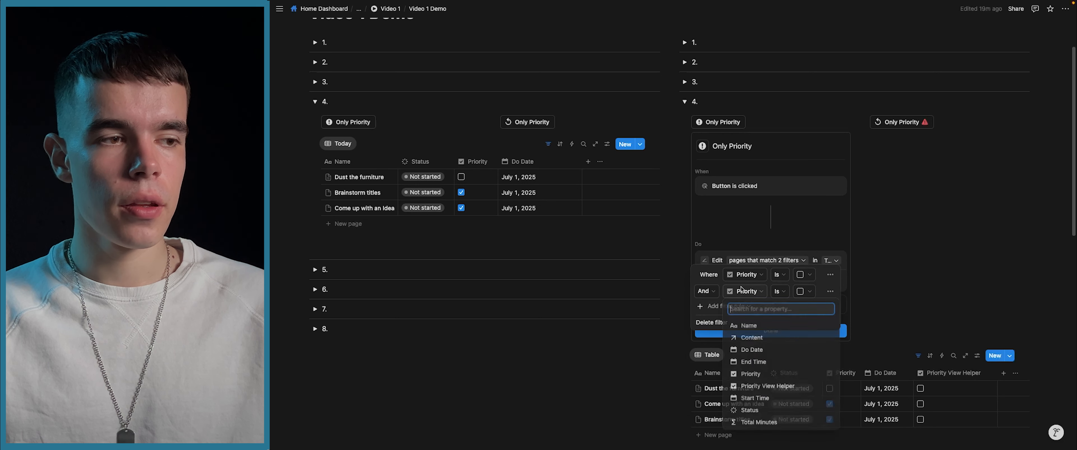
{"action": "left_click", "coordinate": [753, 349]}
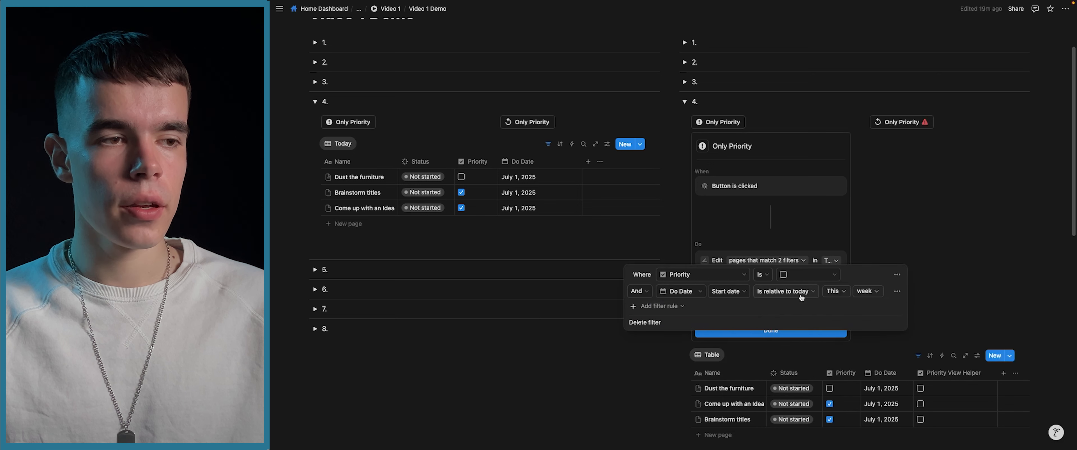
{"action": "left_click", "coordinate": [855, 292]}
{"action": "left_click", "coordinate": [866, 305]}
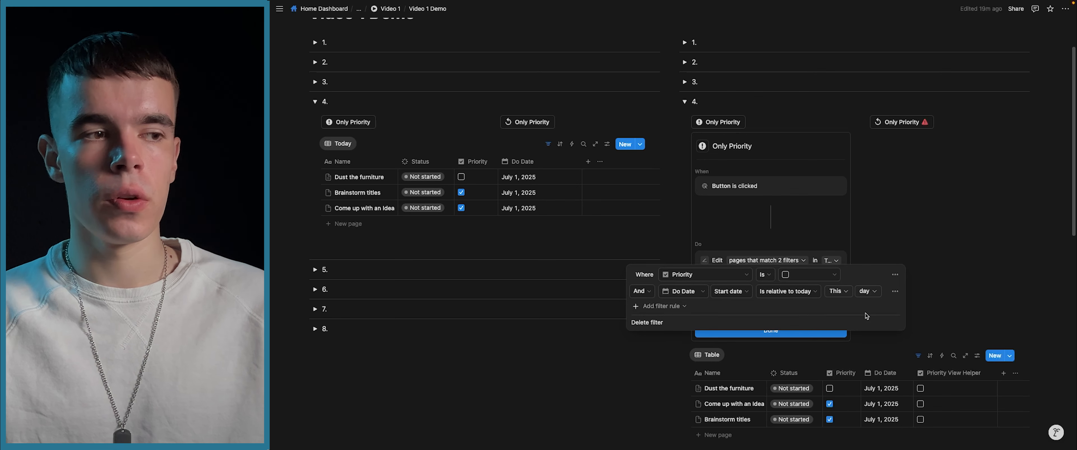
{"action": "left_click", "coordinate": [794, 244]}
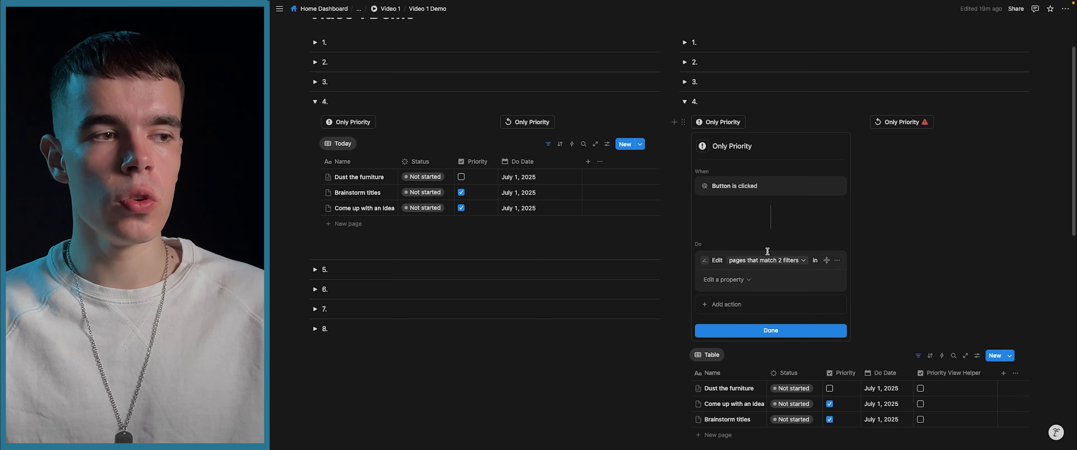
Have the action set Priority View Helper to the custom formula true, and save the Only Priority button.
{"action": "left_click", "coordinate": [729, 280]}
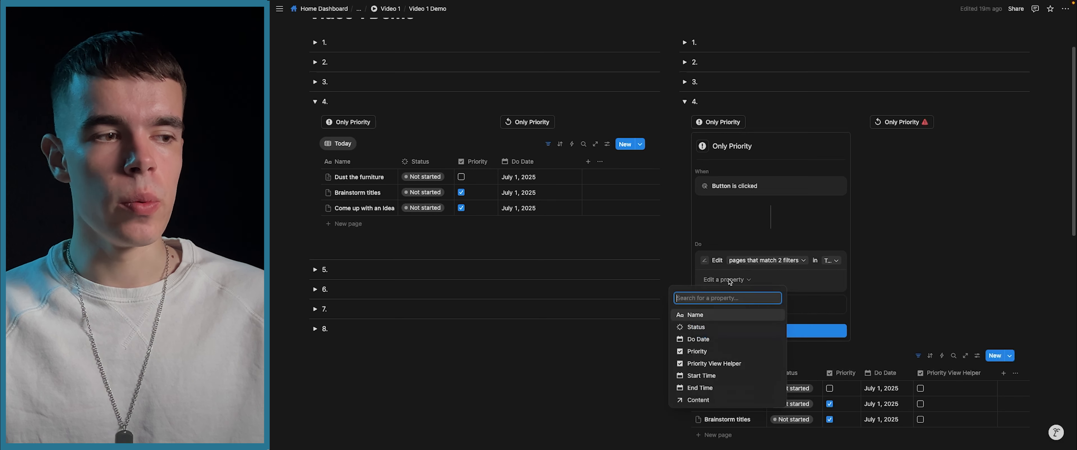
{"action": "left_click", "coordinate": [727, 364]}
{"action": "left_click", "coordinate": [782, 283]}
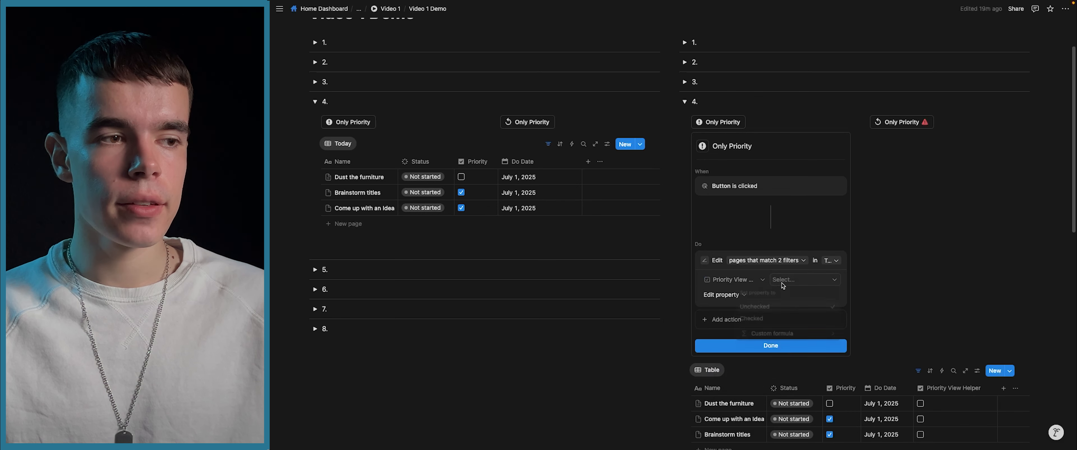
{"action": "left_click", "coordinate": [762, 319]}
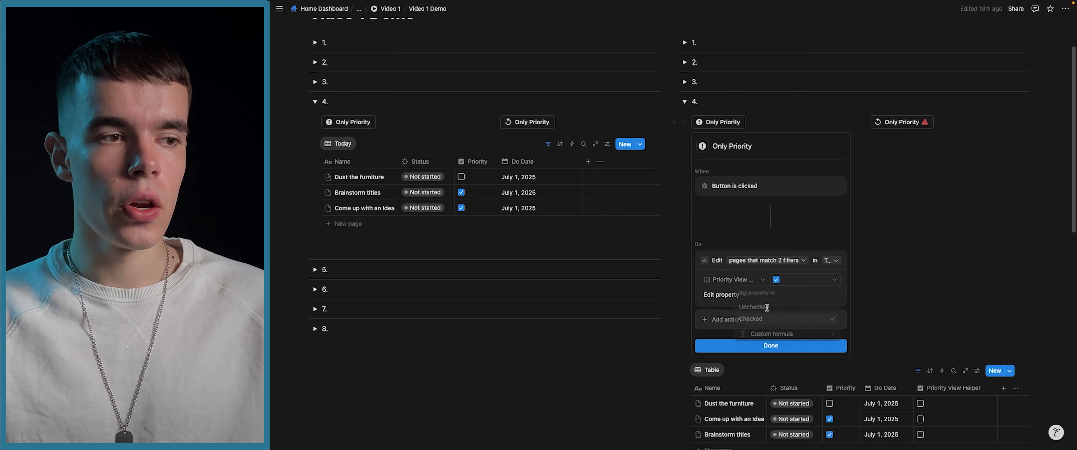
{"action": "left_click", "coordinate": [794, 284]}
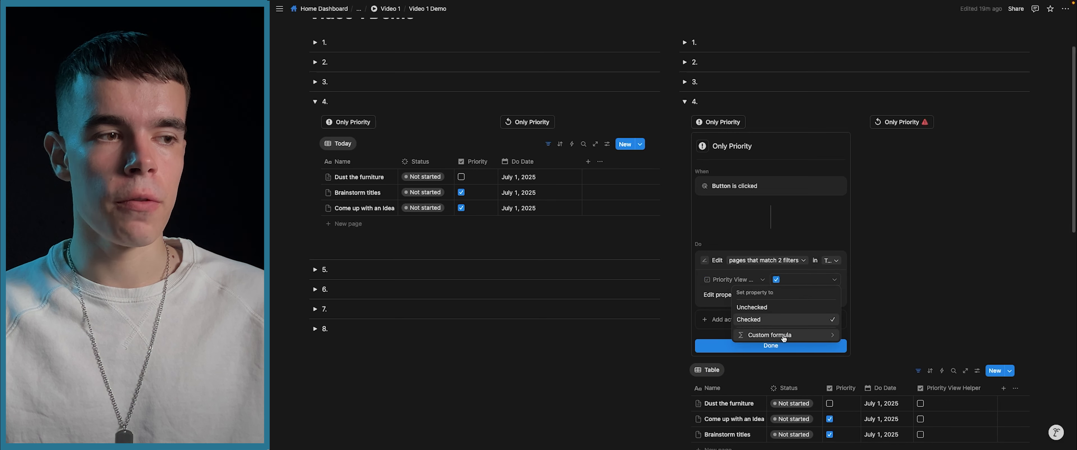
{"action": "left_click", "coordinate": [777, 336]}
{"action": "left_click", "coordinate": [825, 294]}
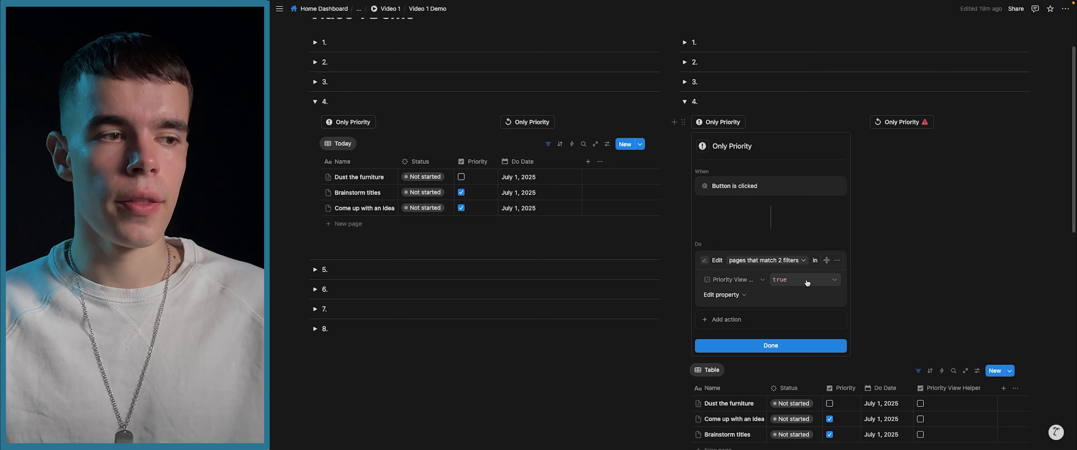
{"action": "left_click", "coordinate": [777, 343]}
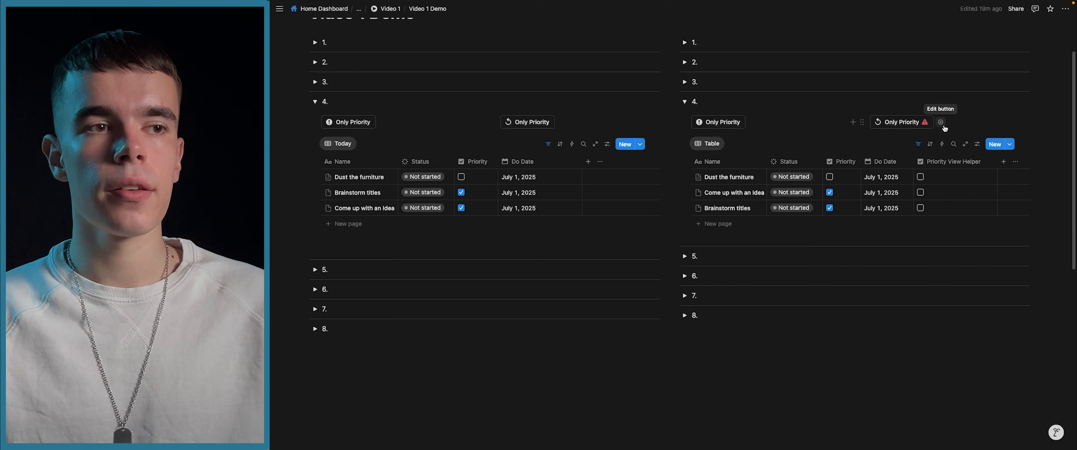
Add an Edit pages action for Tasks build to the reset-arrow Only Priority button in the second column's toggle 4.
{"action": "left_click", "coordinate": [940, 123]}
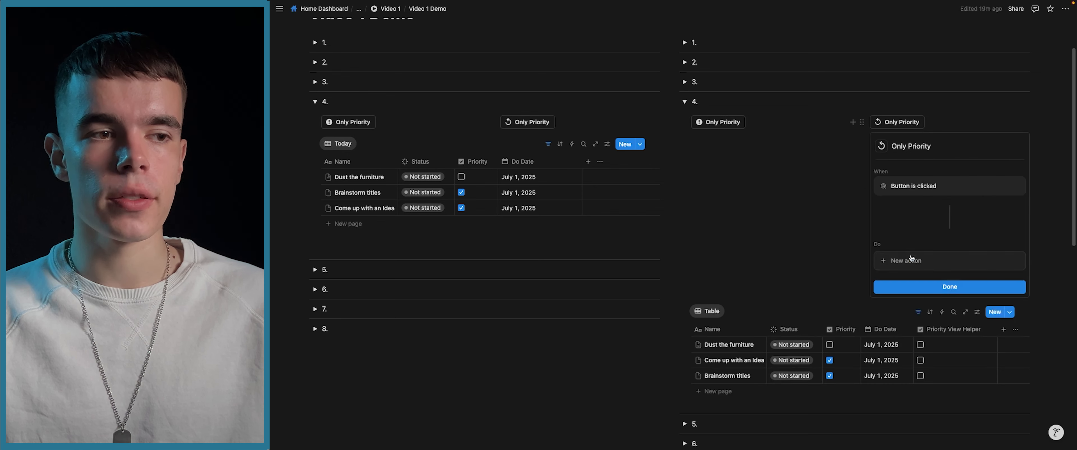
{"action": "left_click", "coordinate": [919, 261]}
{"action": "left_click", "coordinate": [913, 322]}
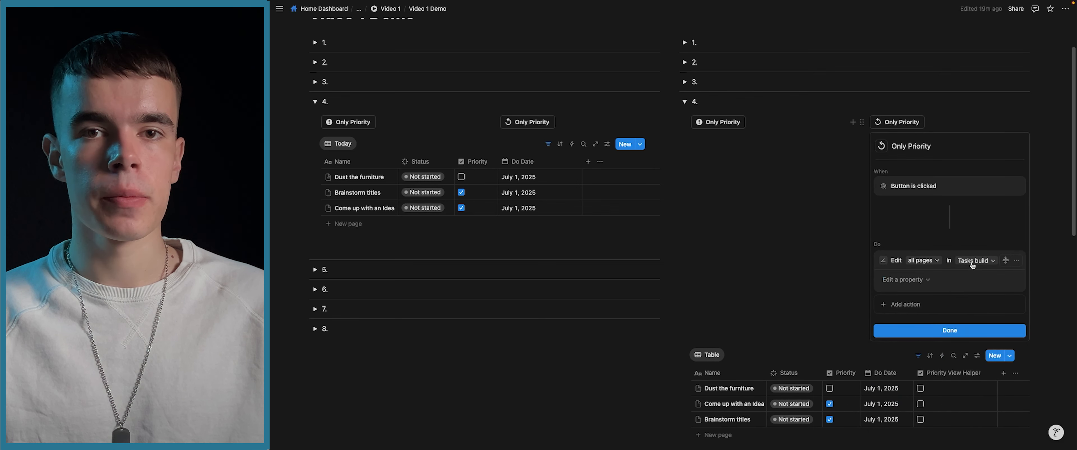
Restrict the reset-arrow Only Priority button's edit action to Tasks build pages where Priority is unchecked.
{"action": "left_click", "coordinate": [919, 260]}
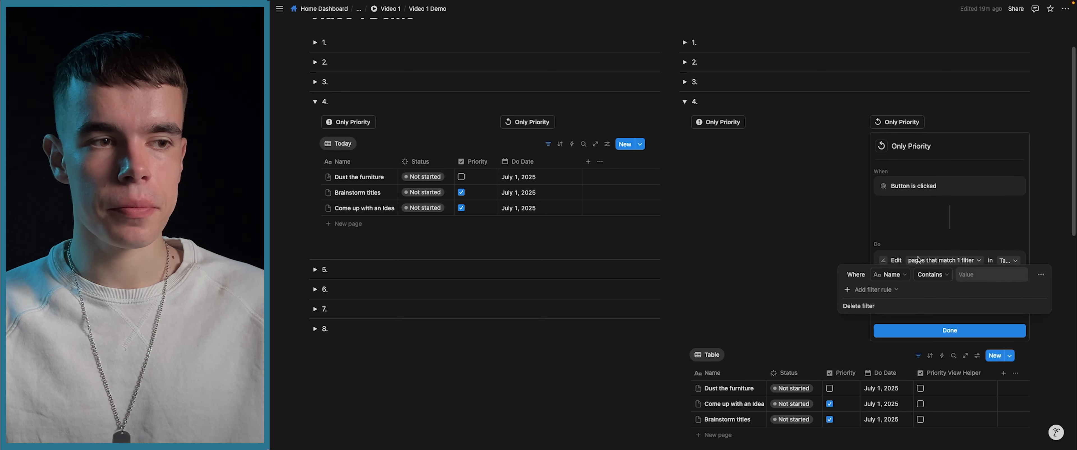
{"action": "left_click", "coordinate": [890, 274]}
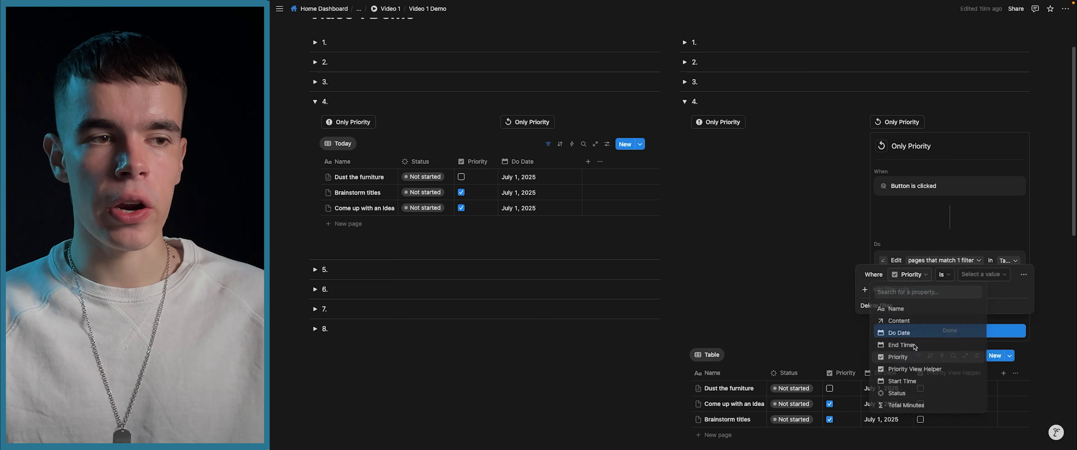
{"action": "left_click", "coordinate": [898, 358]}
{"action": "left_click", "coordinate": [961, 278]}
{"action": "left_click", "coordinate": [974, 289]}
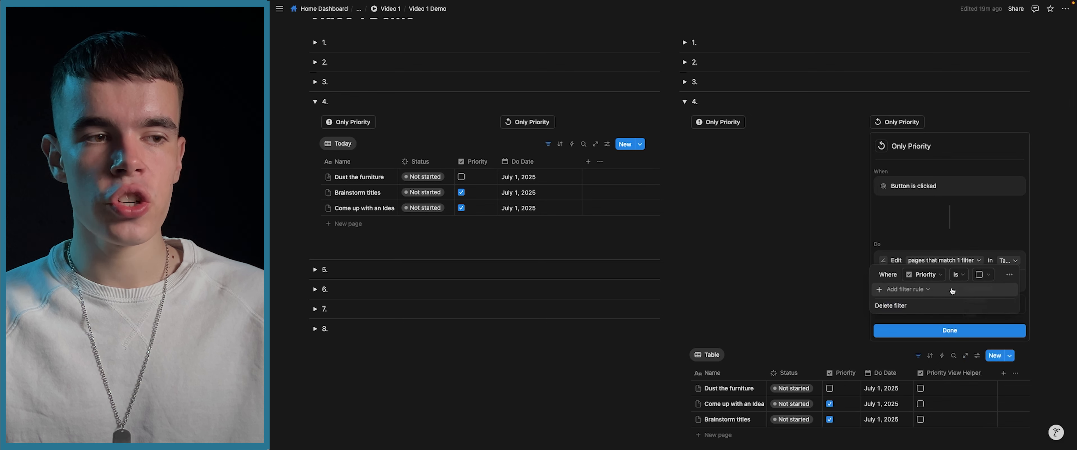
Add a second filter rule to the action requiring the Do Date start date to be relative to today, this day.
{"action": "left_click", "coordinate": [899, 291]}
{"action": "left_click", "coordinate": [944, 357]}
{"action": "left_click", "coordinate": [1031, 291]}
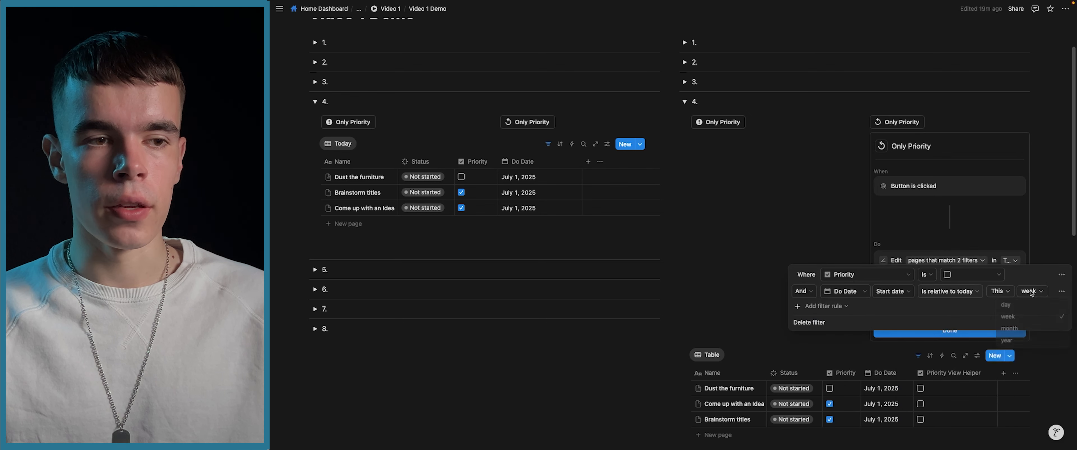
{"action": "left_click", "coordinate": [1024, 305]}
{"action": "left_click", "coordinate": [999, 243]}
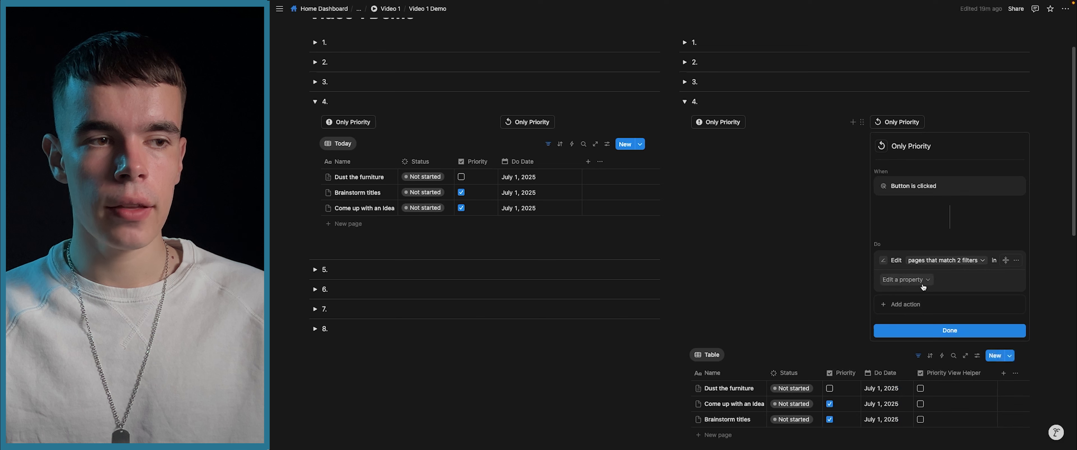
Have the action set Priority View Helper to Unchecked, and save the reset-arrow Only Priority button.
{"action": "left_click", "coordinate": [924, 279]}
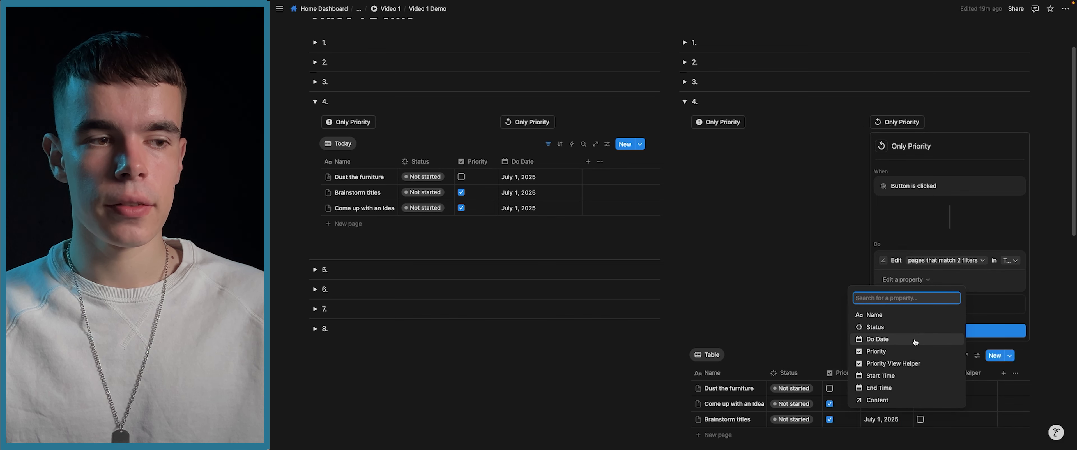
{"action": "left_click", "coordinate": [898, 364]}
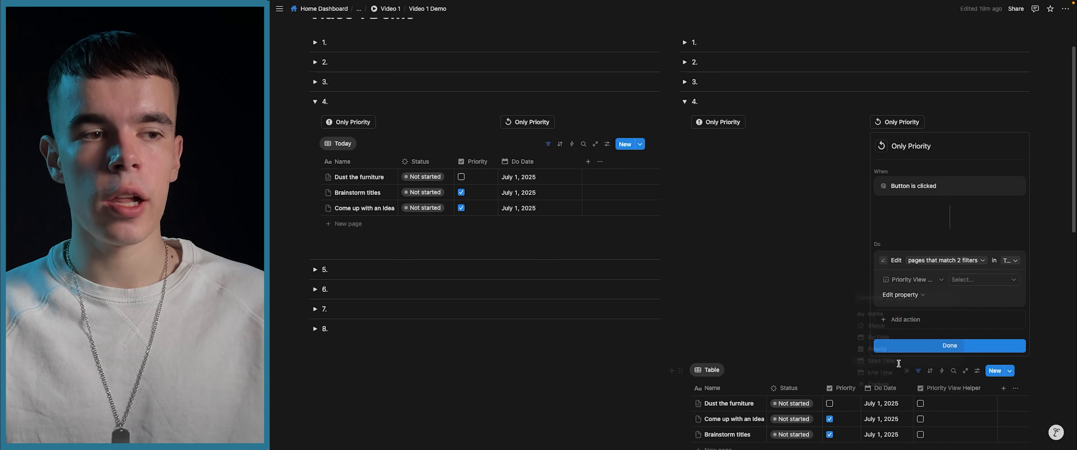
{"action": "left_click", "coordinate": [955, 284]}
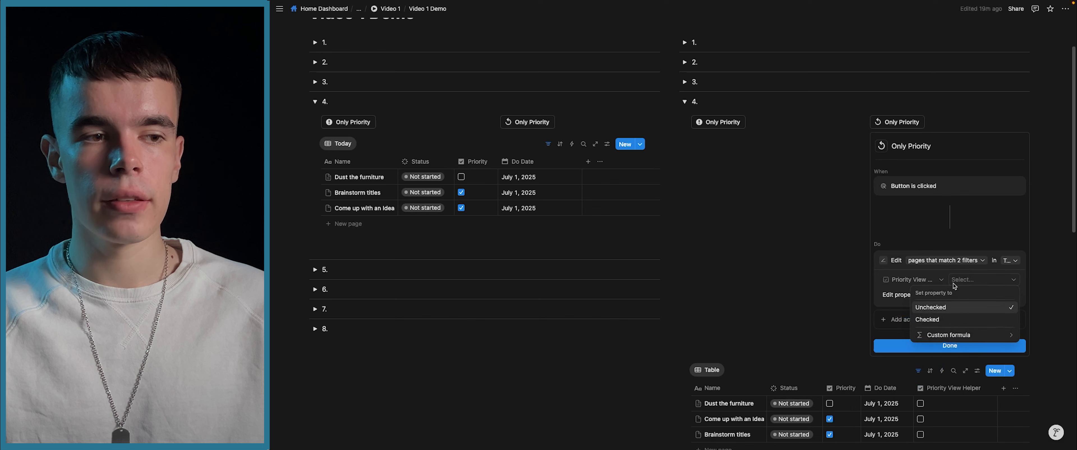
{"action": "left_click", "coordinate": [952, 310]}
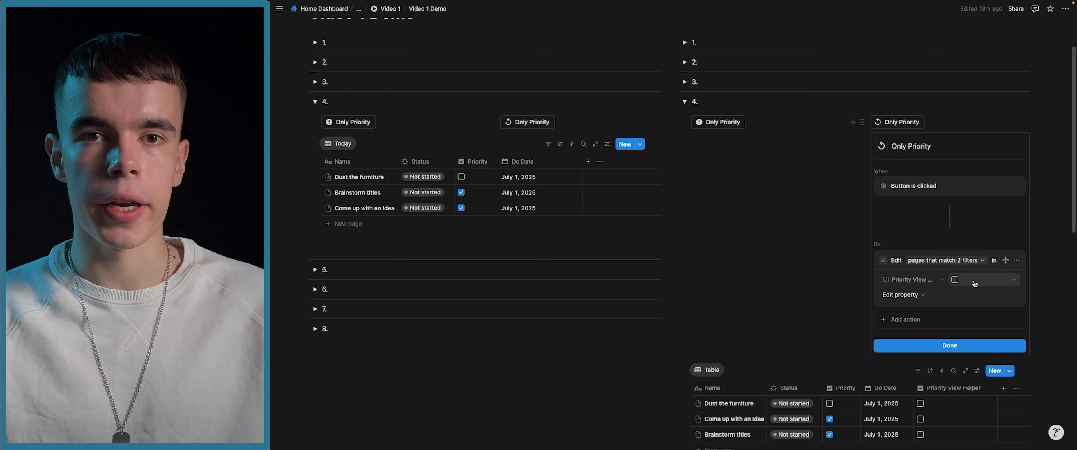
{"action": "left_click", "coordinate": [947, 342]}
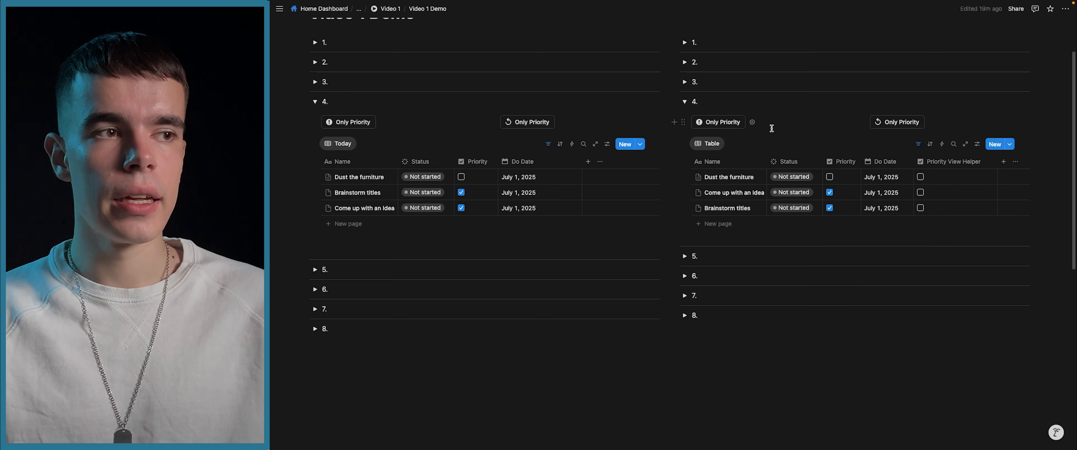
Test the second column's paired Only Priority buttons by filtering the task table and resetting it.
{"action": "left_click", "coordinate": [721, 122]}
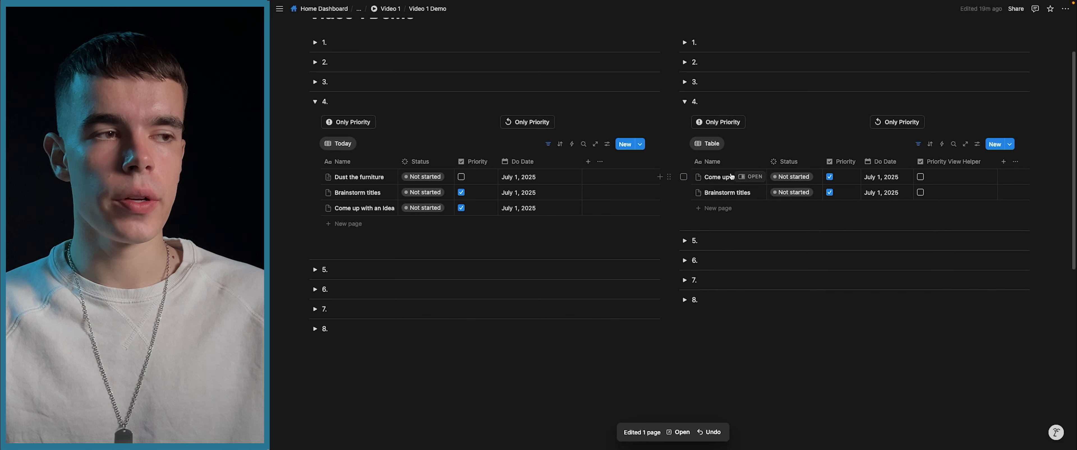
{"action": "left_click", "coordinate": [884, 123]}
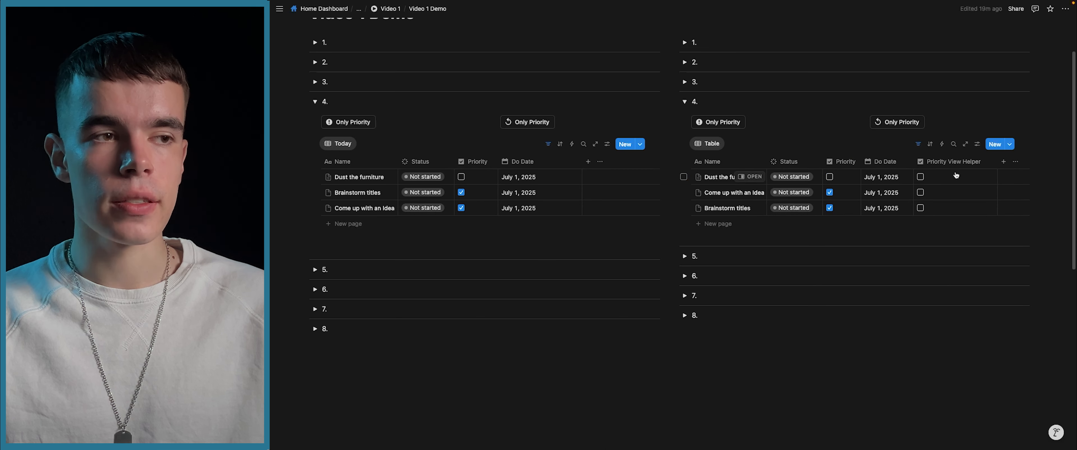
Review the Do Date and Priority View Helper filter rules on the second column's task table.
{"action": "left_click", "coordinate": [919, 144]}
{"action": "left_click", "coordinate": [725, 166]}
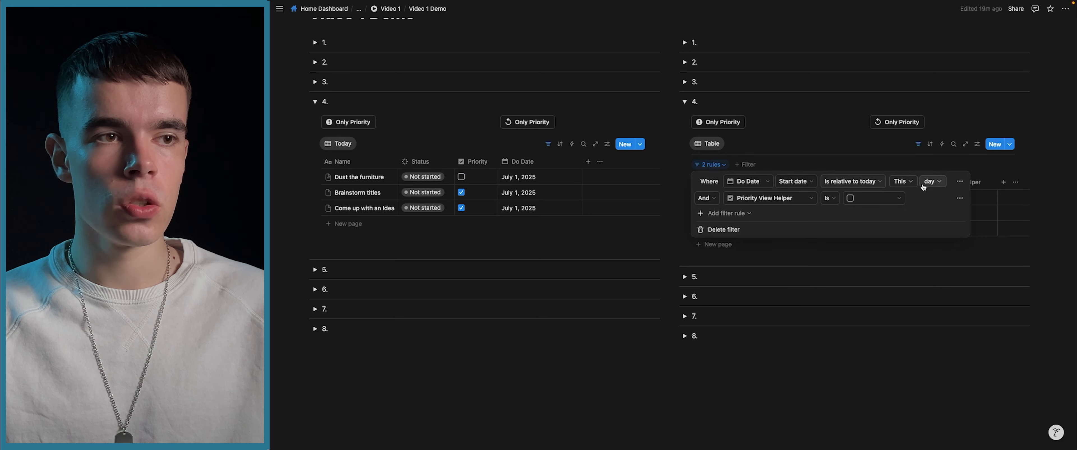
{"action": "left_click", "coordinate": [918, 144]}
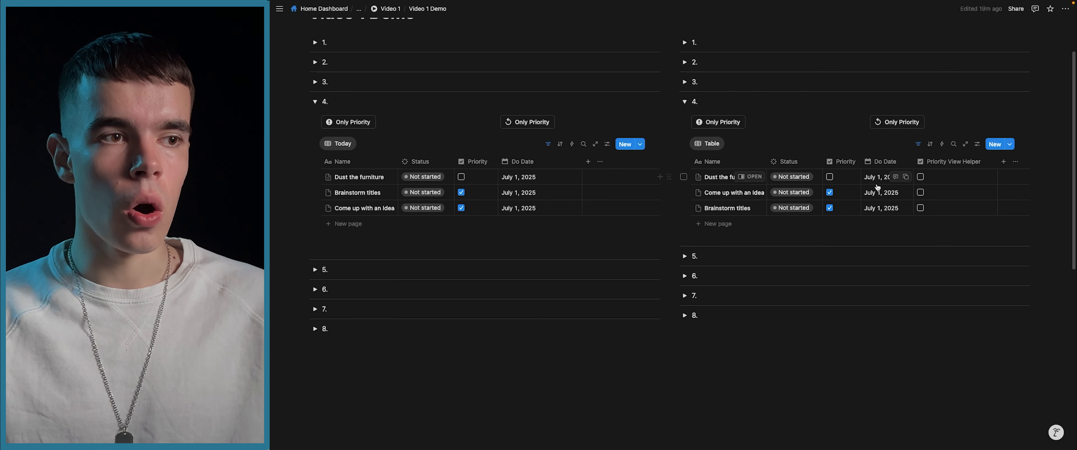
{"action": "left_click", "coordinate": [918, 144]}
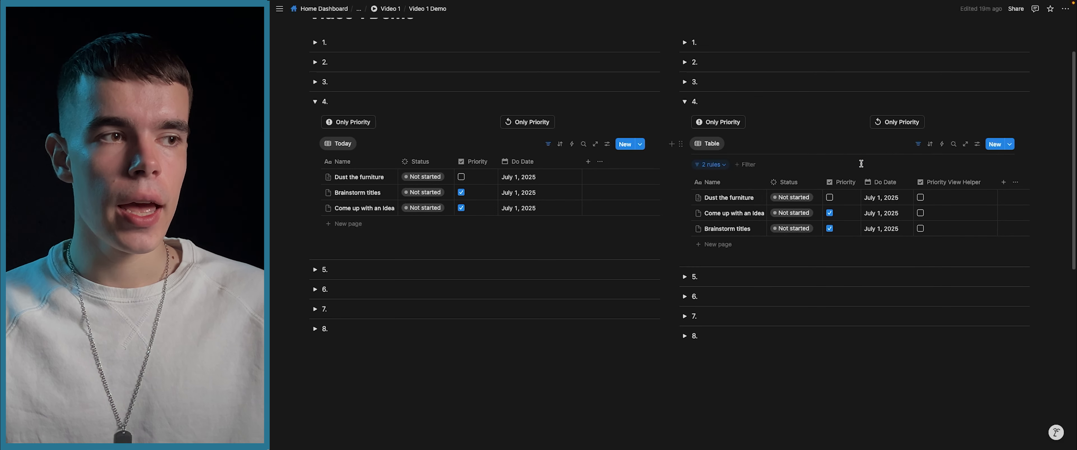
{"action": "left_click", "coordinate": [725, 165]}
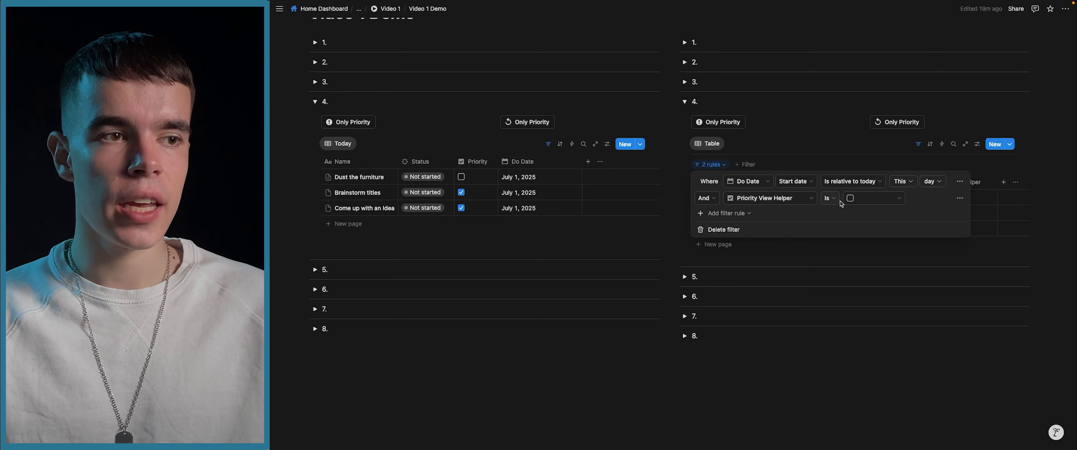
{"action": "left_click", "coordinate": [918, 144]}
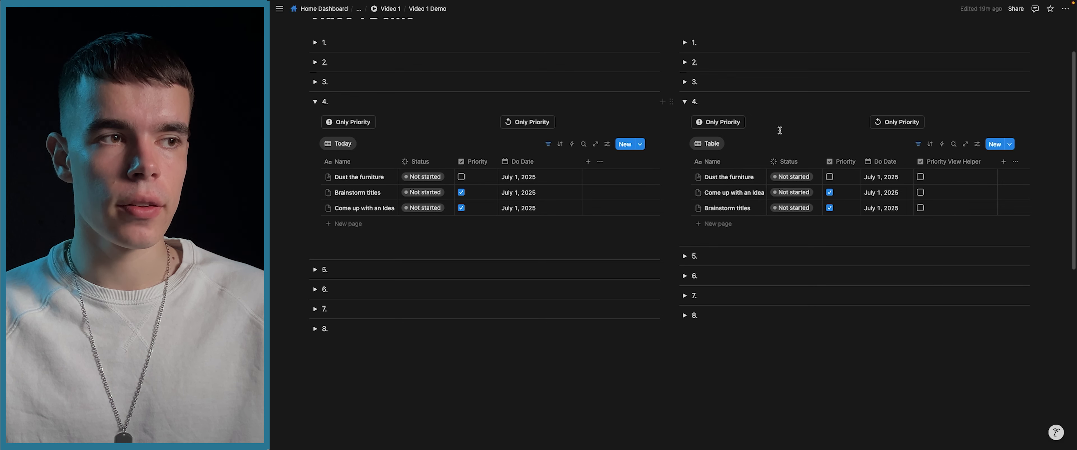
Review the page filters in the edit action of the exclamation-mark Only Priority button in the second column.
{"action": "left_click", "coordinate": [753, 122]}
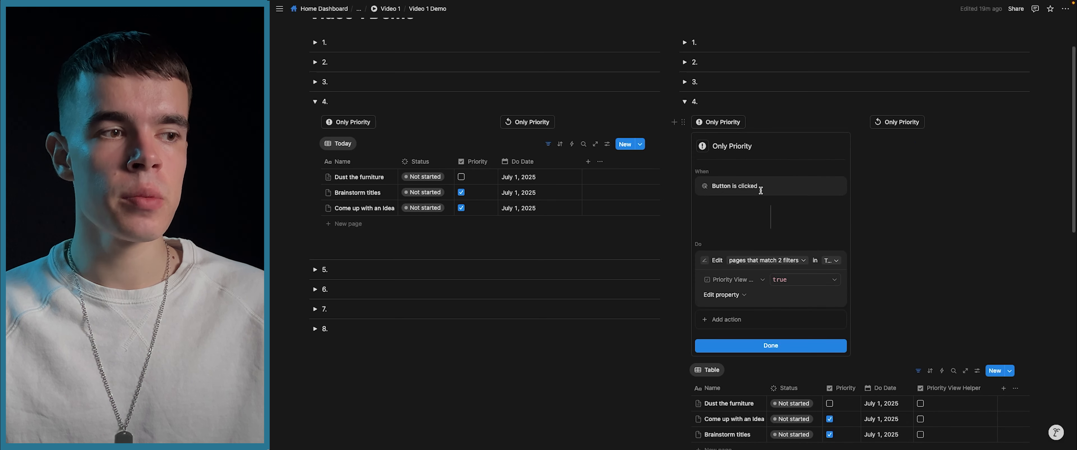
{"action": "left_click", "coordinate": [783, 259]}
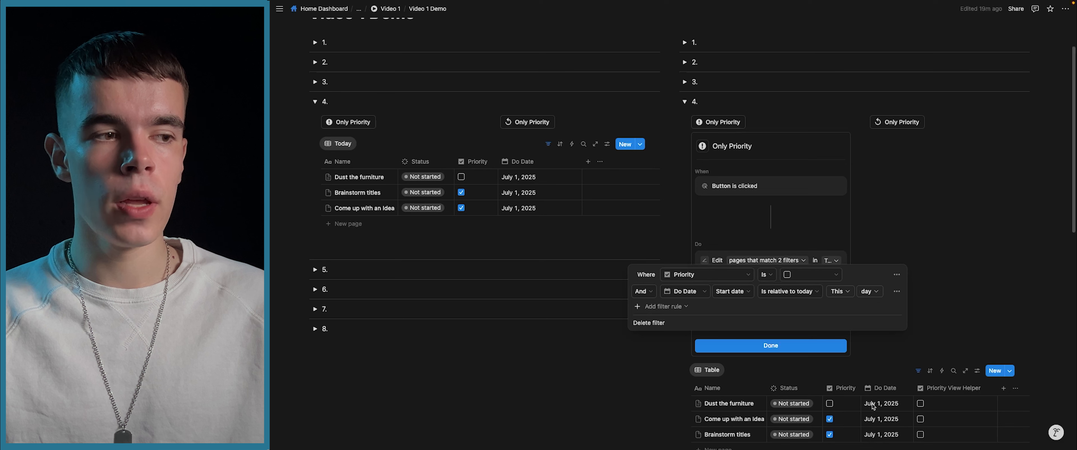
{"action": "left_click", "coordinate": [778, 229]}
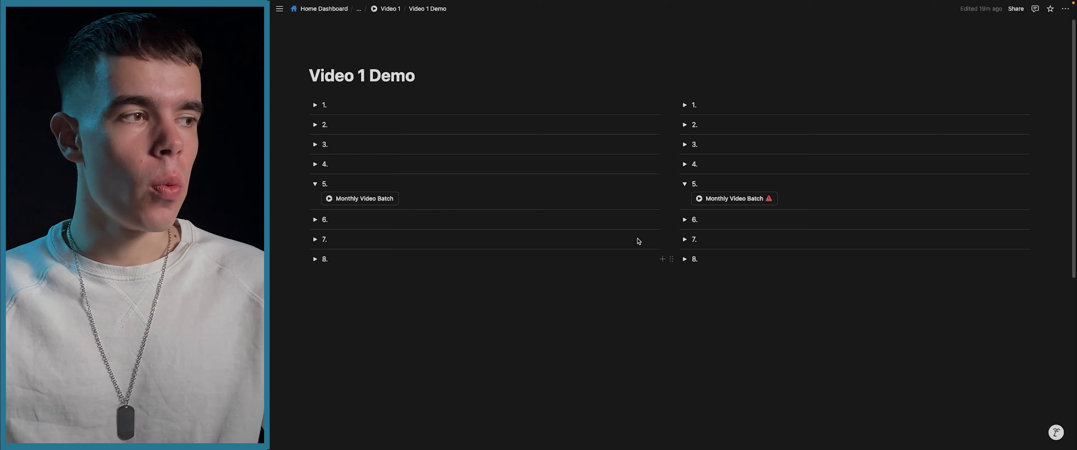
Examine the repeated Add page actions and their properties in the first column's Monthly Video Batch button under toggle 5.
{"action": "left_click", "coordinate": [408, 199]}
{"action": "scroll", "coordinate": [410, 209], "scroll_direction": "down", "scroll_amount": 1}
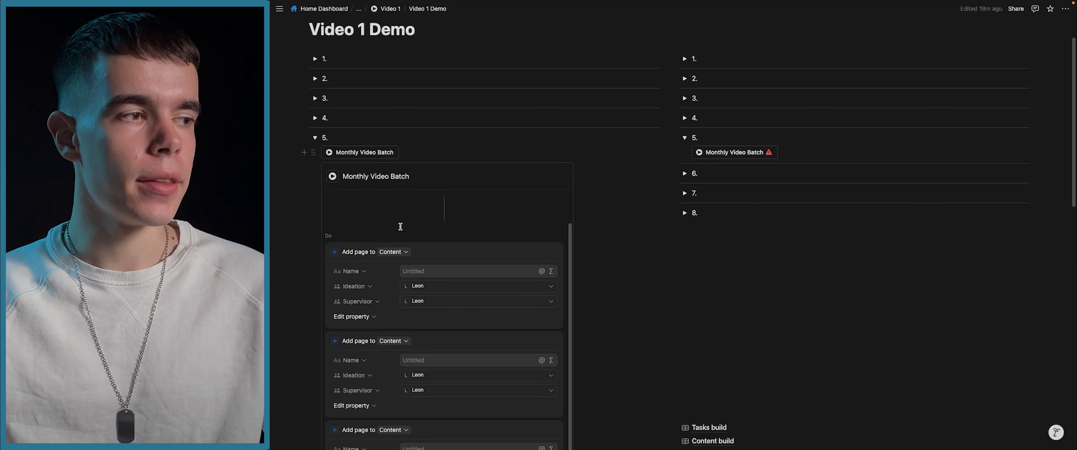
{"action": "scroll", "coordinate": [376, 259], "scroll_direction": "down", "scroll_amount": 2}
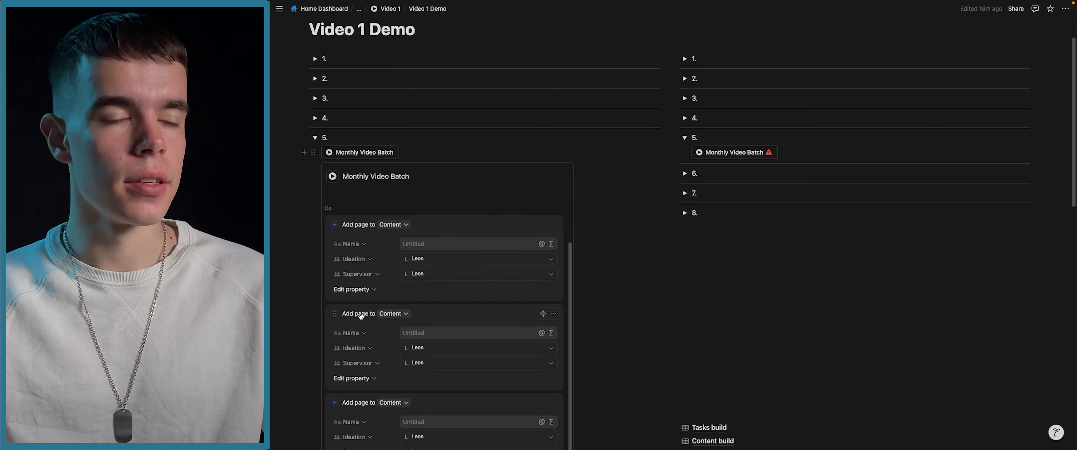
{"action": "scroll", "coordinate": [360, 316], "scroll_direction": "down", "scroll_amount": 4}
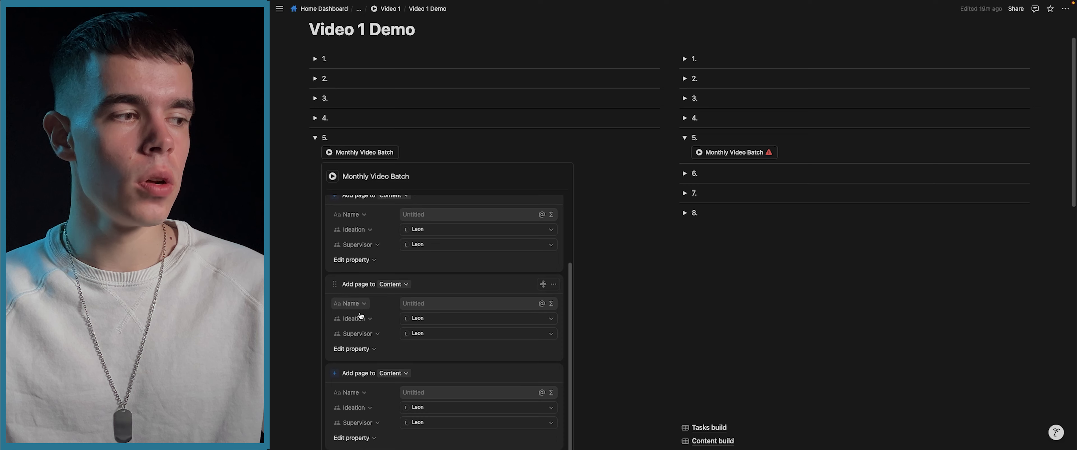
{"action": "scroll", "coordinate": [363, 395], "scroll_direction": "down", "scroll_amount": 4}
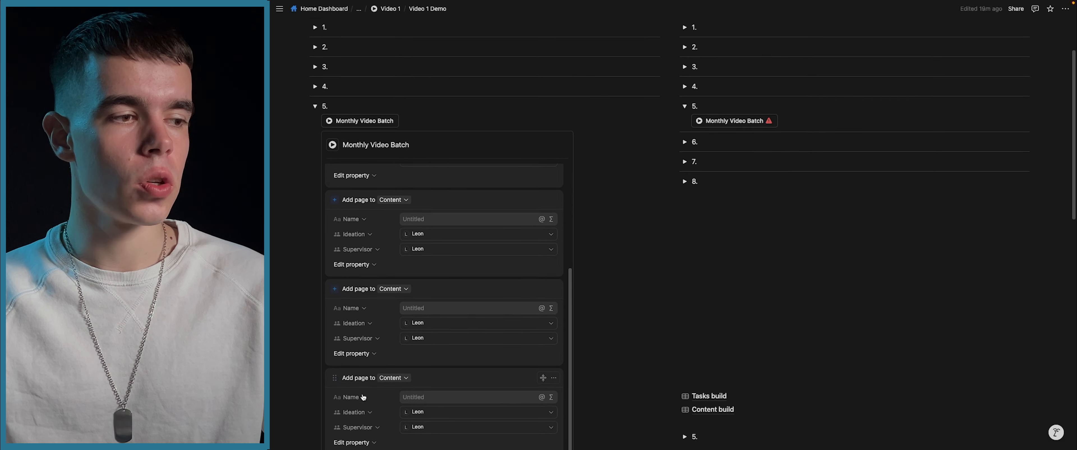
{"action": "scroll", "coordinate": [364, 355], "scroll_direction": "up", "scroll_amount": 3}
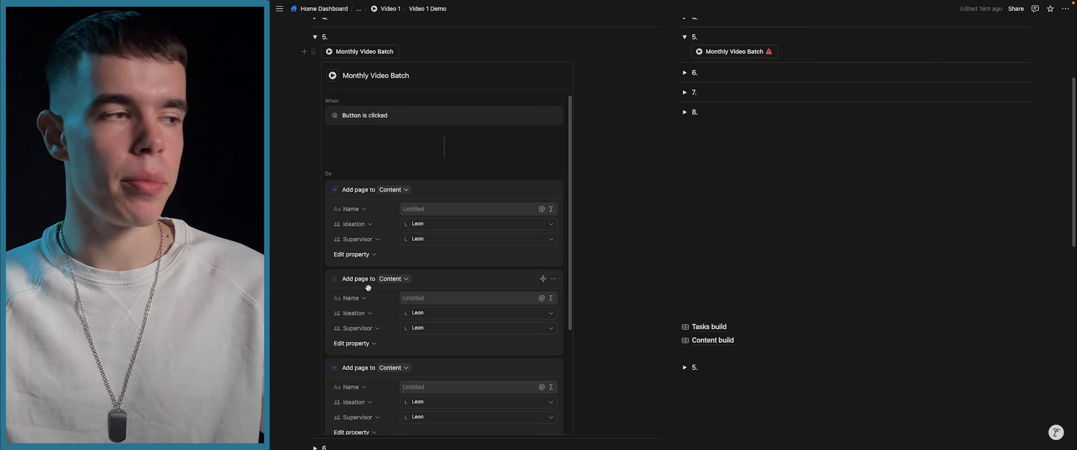
{"action": "scroll", "coordinate": [372, 287], "scroll_direction": "down", "scroll_amount": 2}
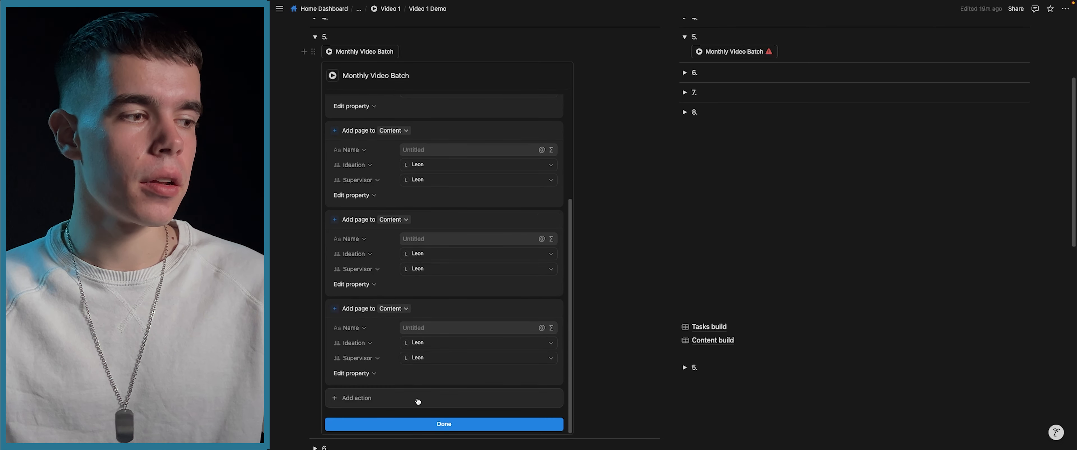
{"action": "scroll", "coordinate": [372, 259], "scroll_direction": "up", "scroll_amount": 2}
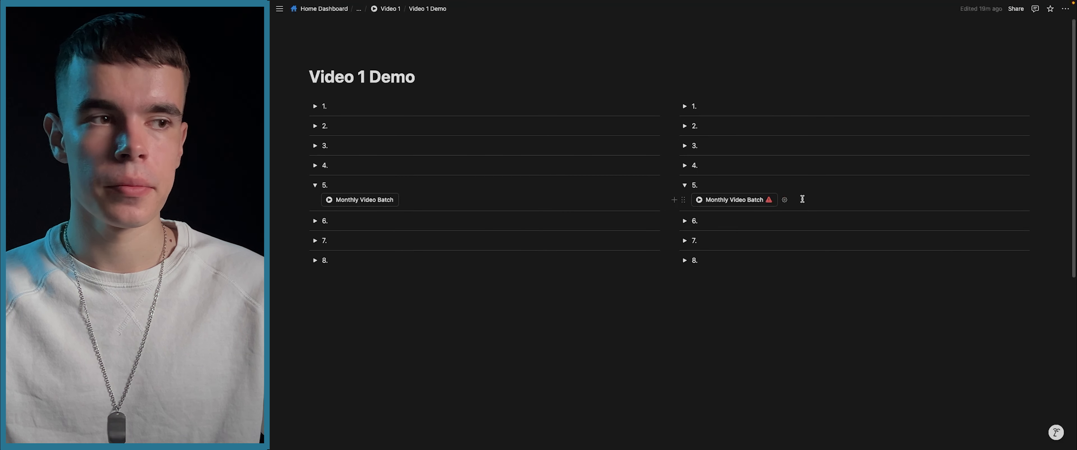
Add an Add page action for Content build to the second column's Monthly Video Batch button.
{"action": "left_click", "coordinate": [784, 200]}
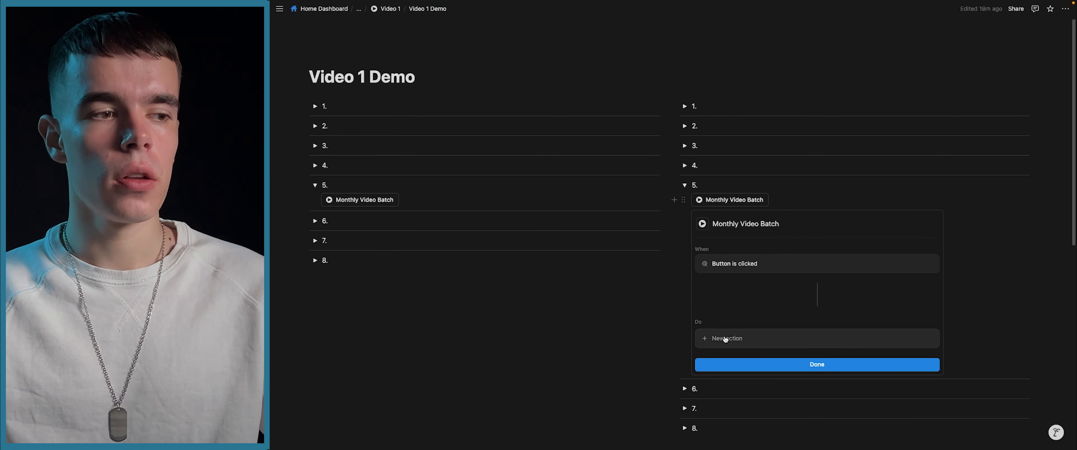
{"action": "left_click", "coordinate": [713, 339]}
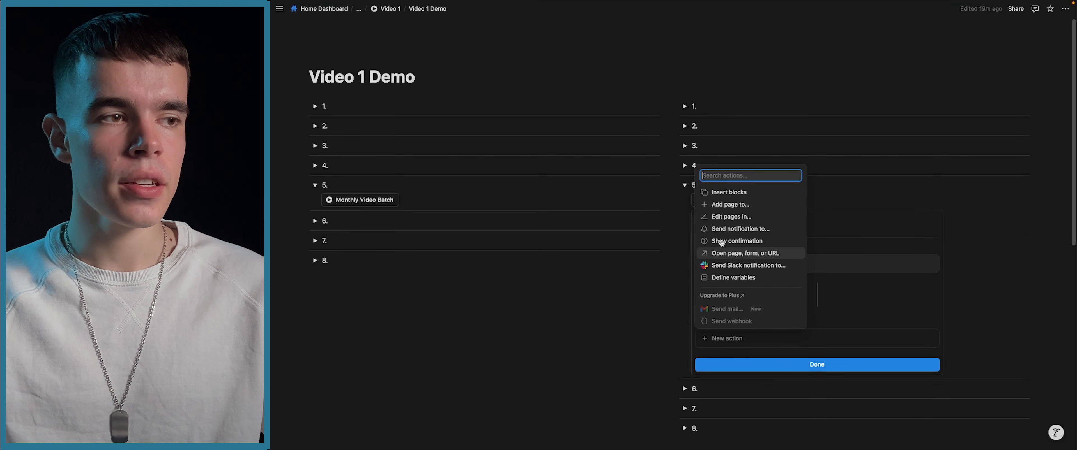
{"action": "left_click", "coordinate": [728, 204]}
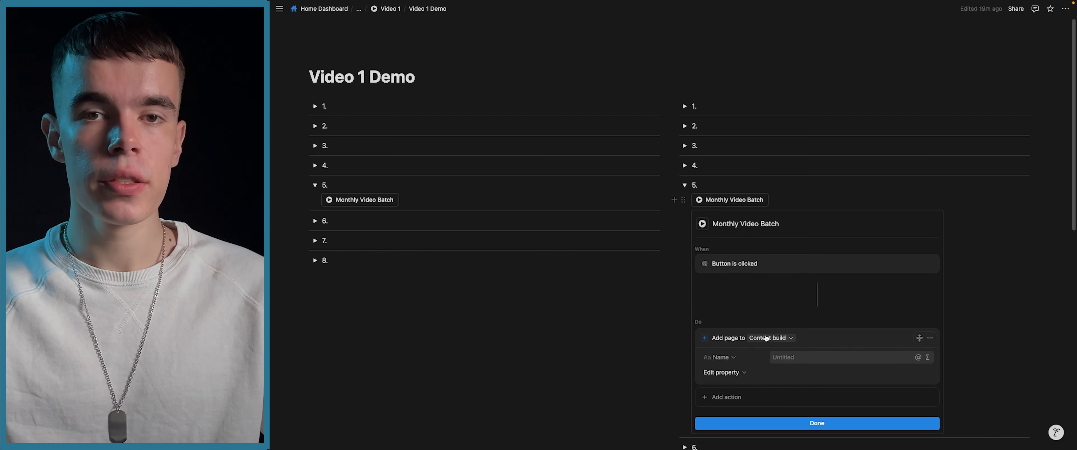
Add the Ideation property to the new page action and assign it to the listed workspace member.
{"action": "scroll", "coordinate": [765, 338], "scroll_direction": "down", "scroll_amount": 4}
{"action": "left_click", "coordinate": [721, 195]}
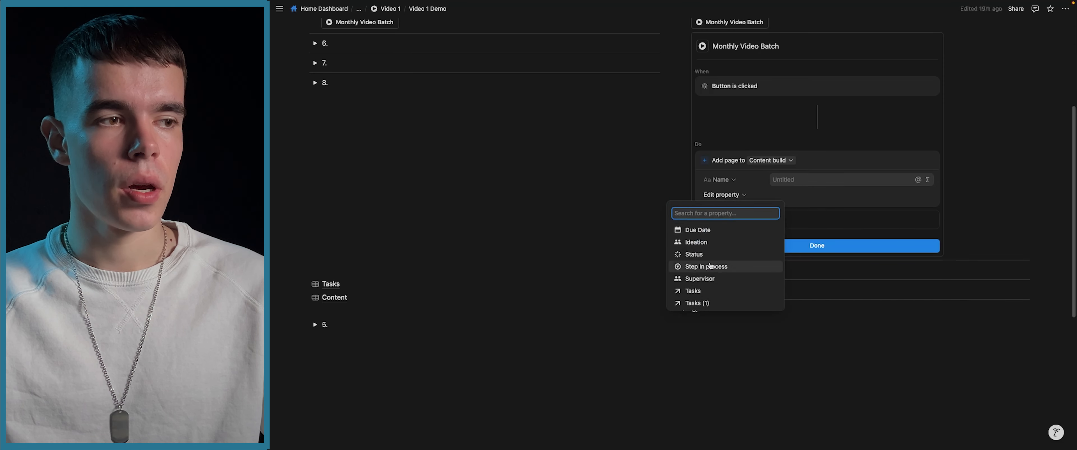
{"action": "left_click", "coordinate": [696, 242]}
{"action": "left_click", "coordinate": [794, 196]}
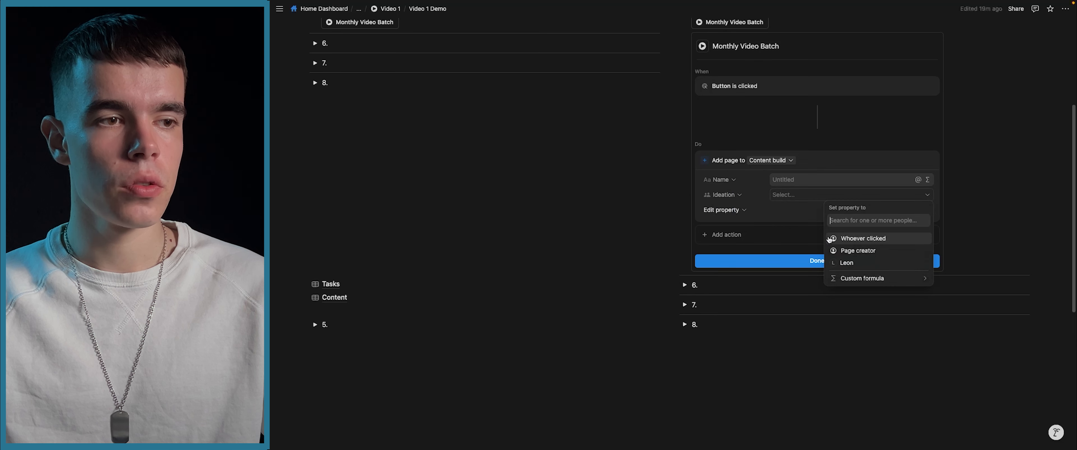
{"action": "left_click", "coordinate": [852, 264]}
{"action": "left_click", "coordinate": [777, 213]}
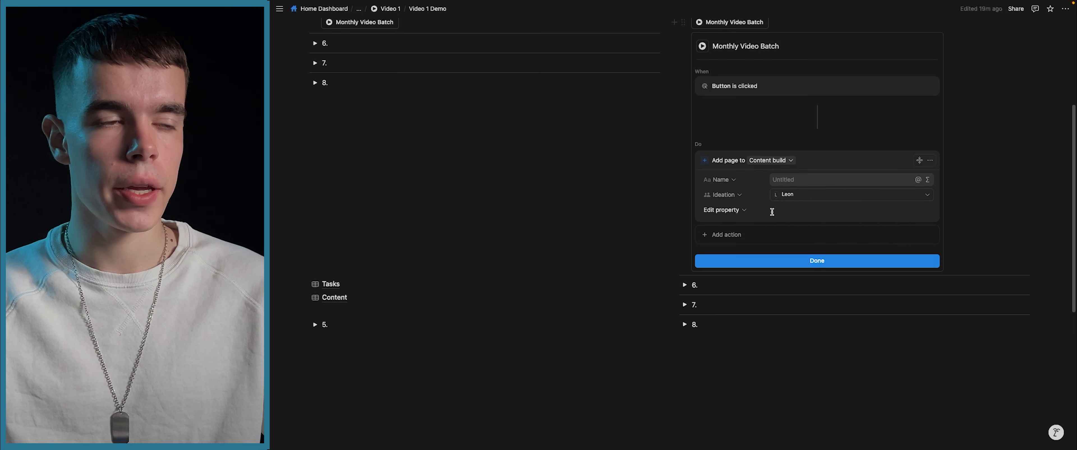
Add the Supervisor property to the same action and assign it to the same workspace member.
{"action": "left_click", "coordinate": [722, 210]}
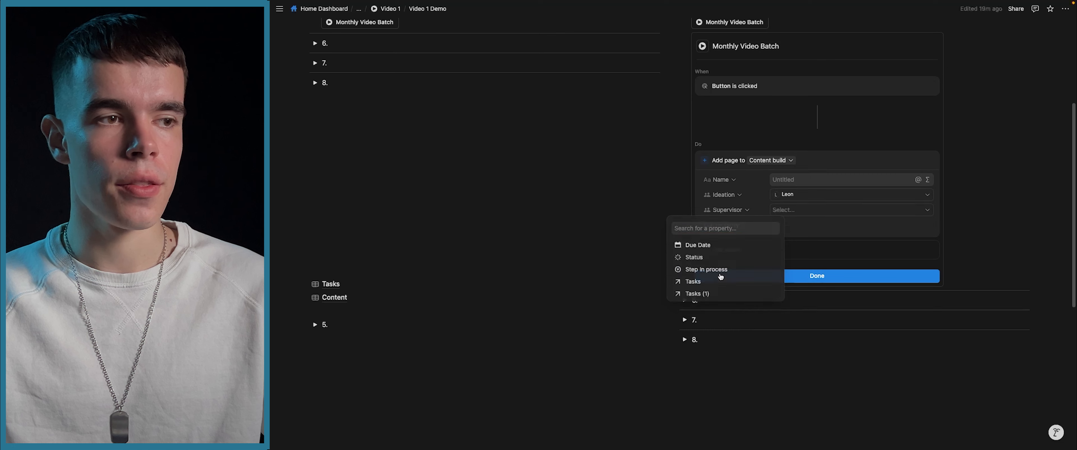
{"action": "left_click", "coordinate": [699, 281]}
{"action": "left_click", "coordinate": [794, 210]}
{"action": "left_click", "coordinate": [834, 278]}
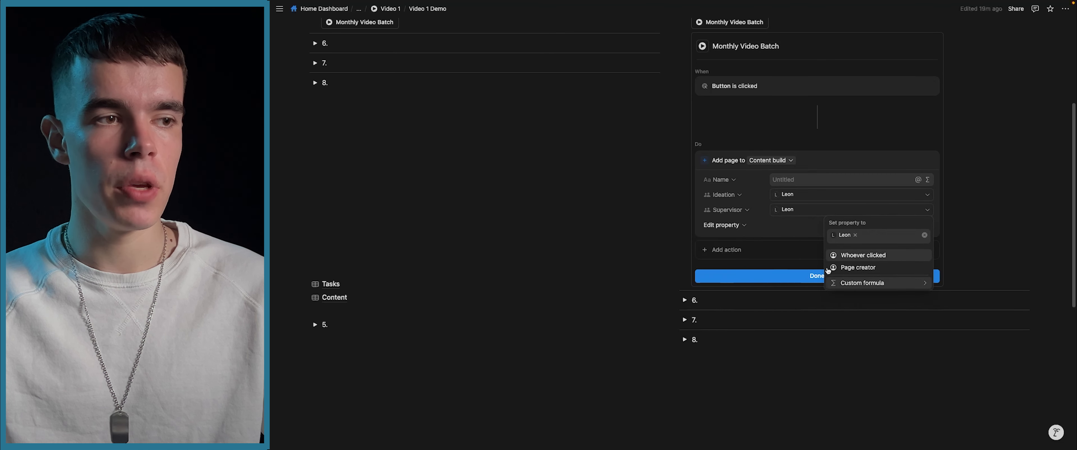
Duplicate the Content build Add page action three times in the second column's Monthly Video Batch button.
{"action": "left_click", "coordinate": [788, 221]}
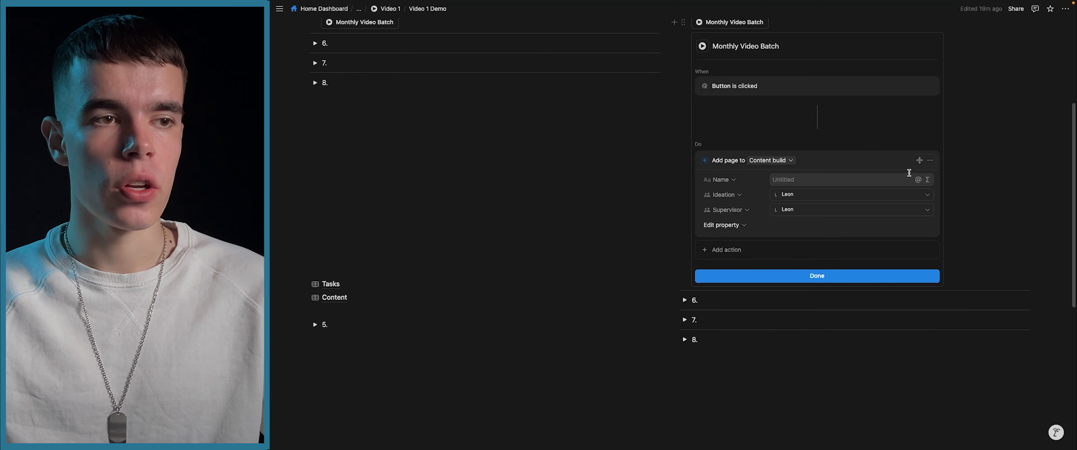
{"action": "left_click", "coordinate": [930, 162]}
{"action": "left_click", "coordinate": [923, 201]}
{"action": "scroll", "coordinate": [905, 213], "scroll_direction": "down", "scroll_amount": 1}
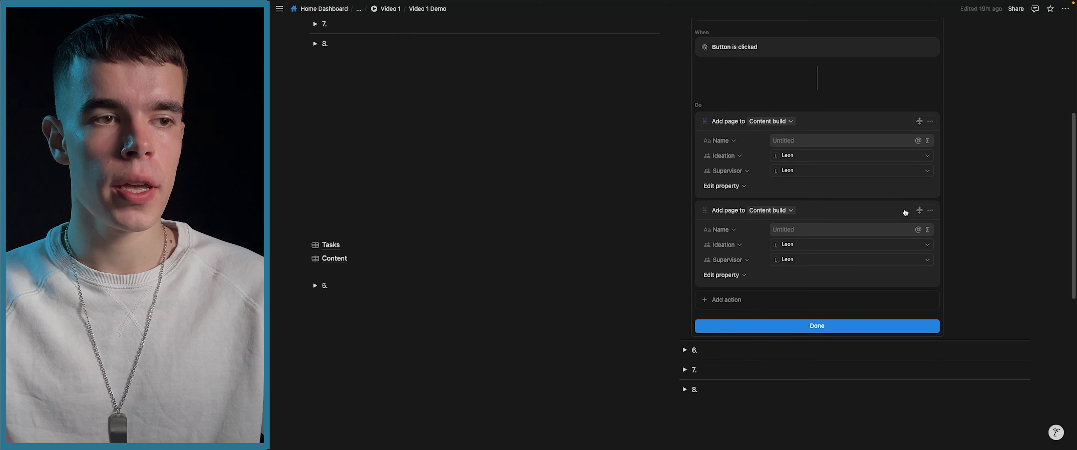
{"action": "left_click", "coordinate": [929, 210]}
{"action": "left_click", "coordinate": [908, 266]}
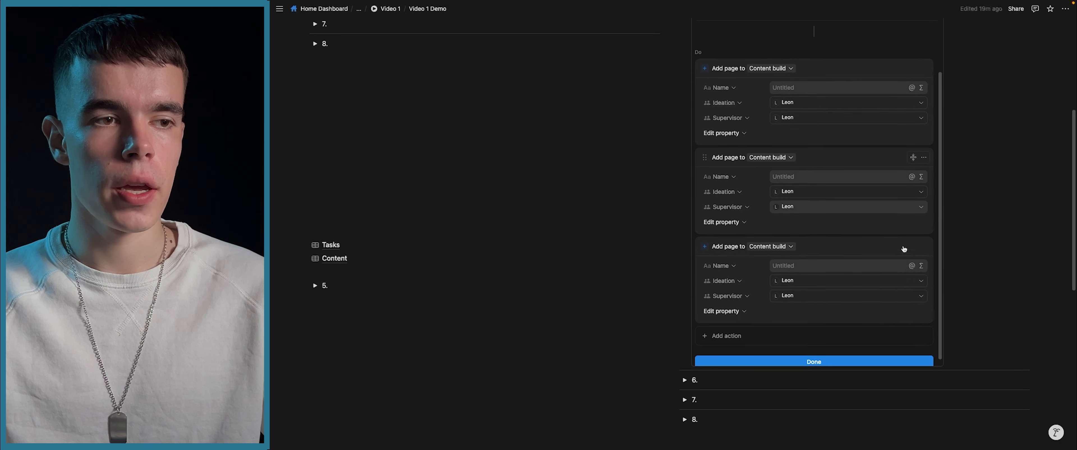
{"action": "left_click", "coordinate": [923, 241]}
{"action": "left_click", "coordinate": [913, 296]}
Examine the duplicated Add page actions and their copied Ideation and Supervisor properties.
{"action": "scroll", "coordinate": [812, 272], "scroll_direction": "down", "scroll_amount": 2}
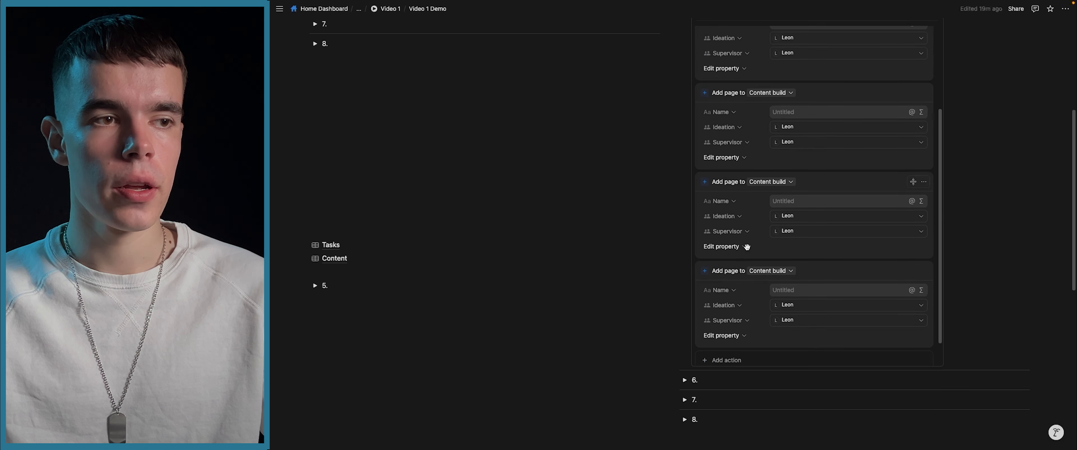
{"action": "scroll", "coordinate": [746, 247], "scroll_direction": "up", "scroll_amount": 3}
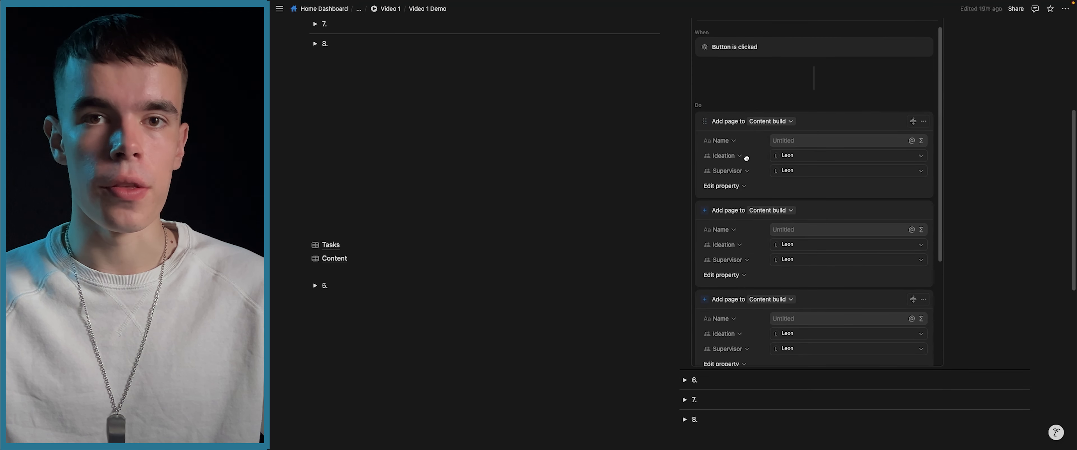
{"action": "scroll", "coordinate": [748, 165], "scroll_direction": "up", "scroll_amount": 1}
{"action": "scroll", "coordinate": [751, 180], "scroll_direction": "down", "scroll_amount": 3}
{"action": "scroll", "coordinate": [752, 176], "scroll_direction": "up", "scroll_amount": 3}
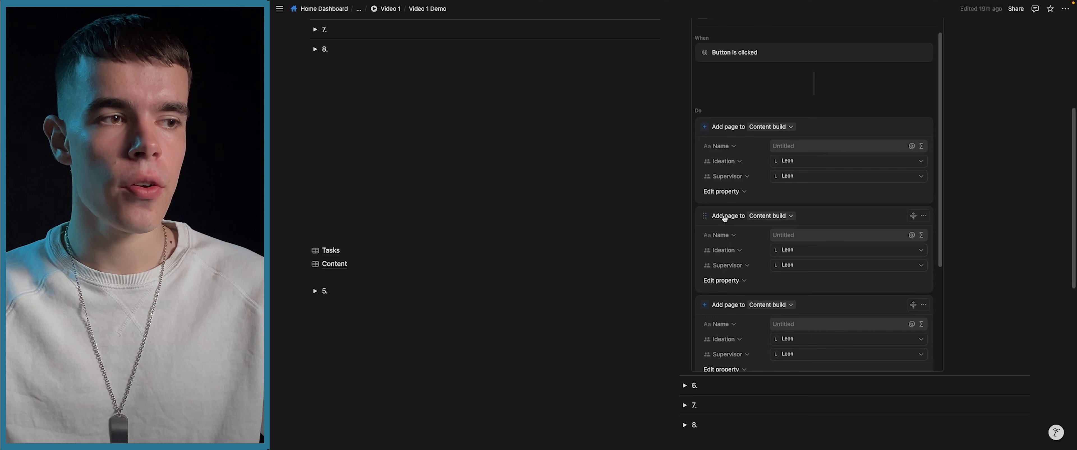
{"action": "scroll", "coordinate": [733, 216], "scroll_direction": "down", "scroll_amount": 2}
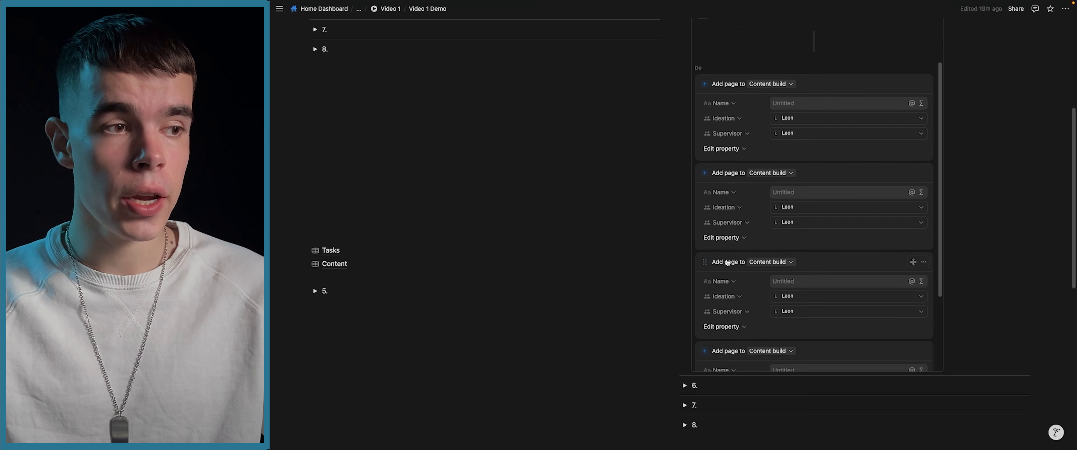
{"action": "scroll", "coordinate": [728, 262], "scroll_direction": "down", "scroll_amount": 1}
{"action": "scroll", "coordinate": [725, 299], "scroll_direction": "down", "scroll_amount": 1}
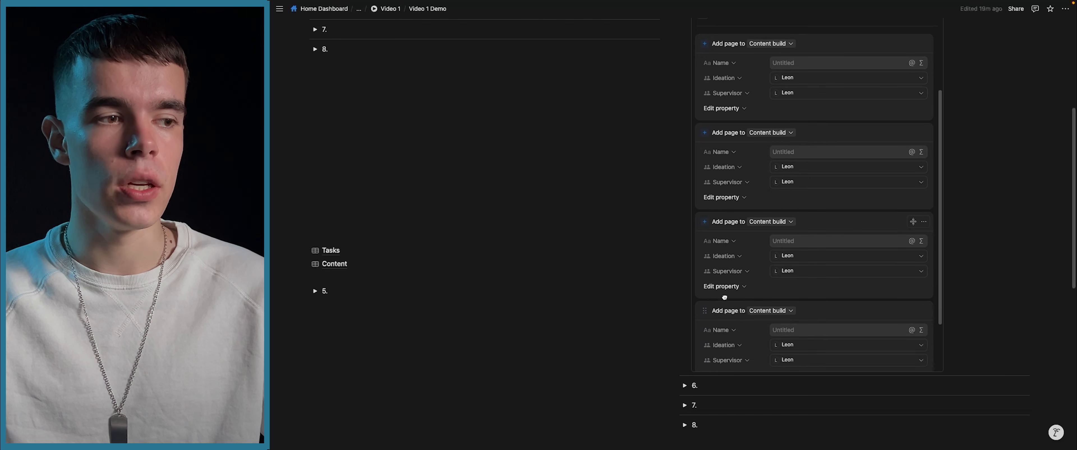
{"action": "scroll", "coordinate": [745, 199], "scroll_direction": "down", "scroll_amount": 3}
{"action": "scroll", "coordinate": [746, 197], "scroll_direction": "up", "scroll_amount": 3}
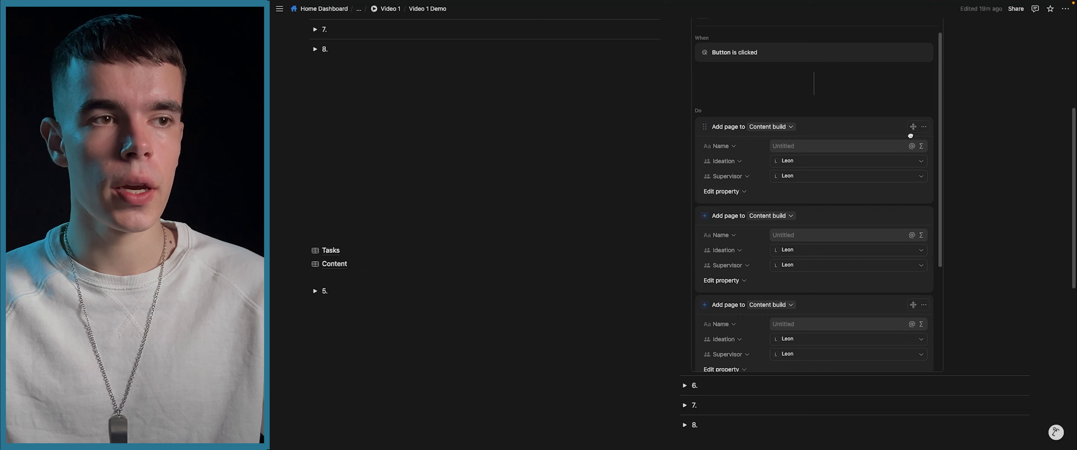
Collapse all four Add page actions and view the first action's move, add, duplicate and delete options.
{"action": "left_click", "coordinate": [913, 127]}
{"action": "left_click", "coordinate": [912, 149]}
{"action": "left_click", "coordinate": [913, 170]}
{"action": "left_click", "coordinate": [914, 193]}
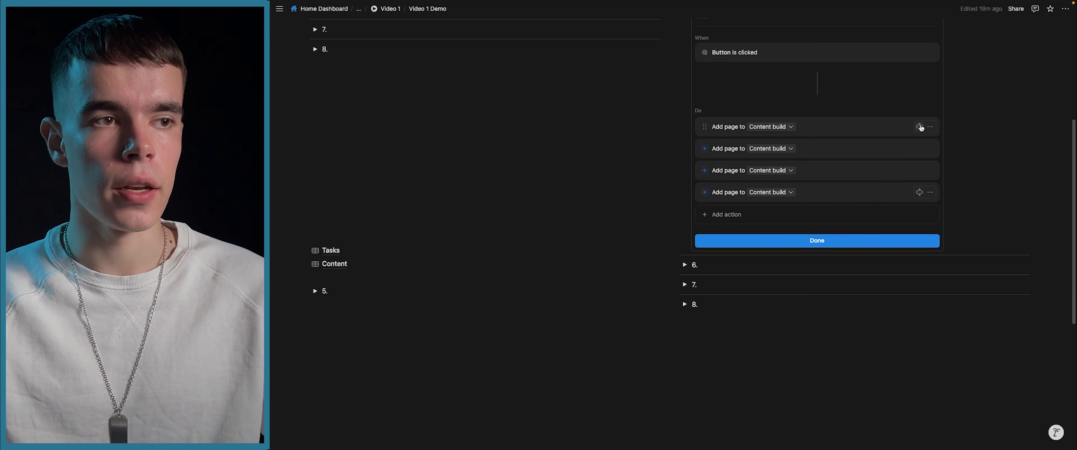
{"action": "left_click", "coordinate": [919, 127]}
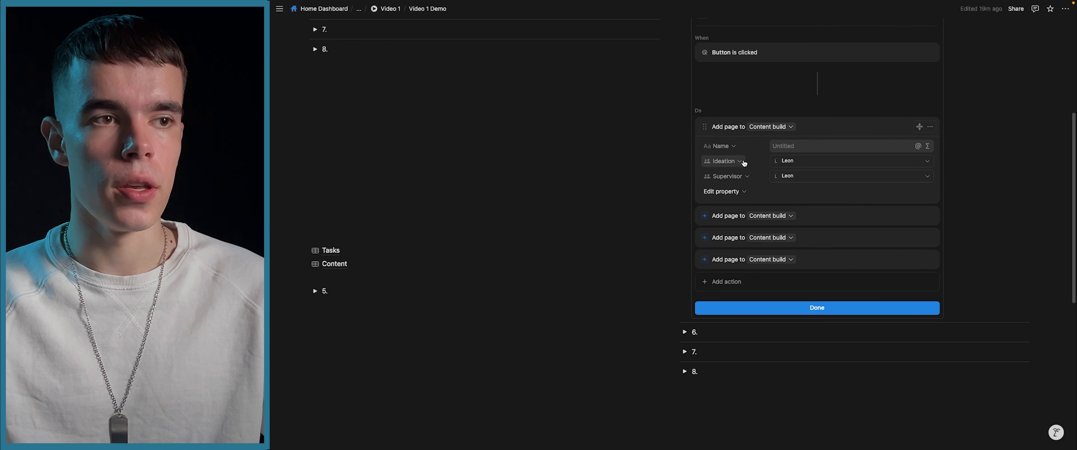
{"action": "left_click", "coordinate": [919, 128]}
{"action": "scroll", "coordinate": [878, 131], "scroll_direction": "up", "scroll_amount": 1}
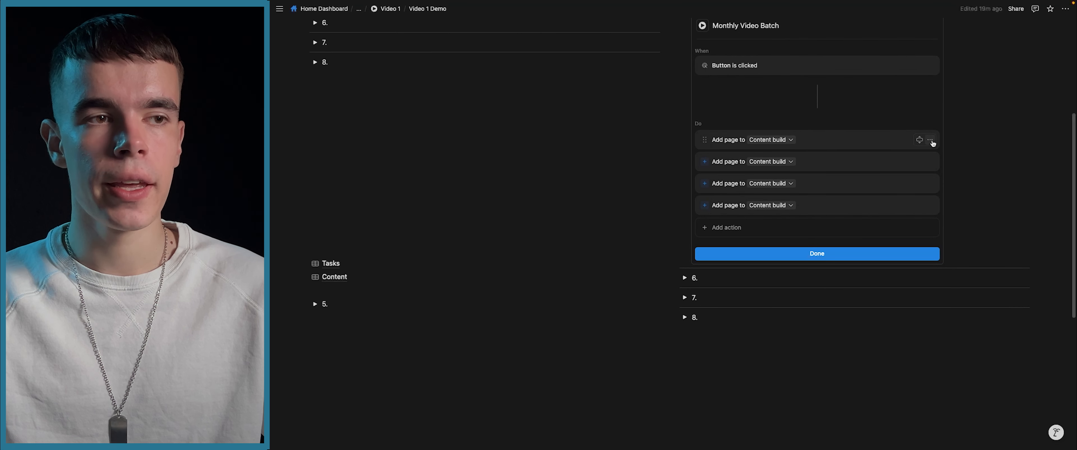
{"action": "left_click", "coordinate": [930, 141]}
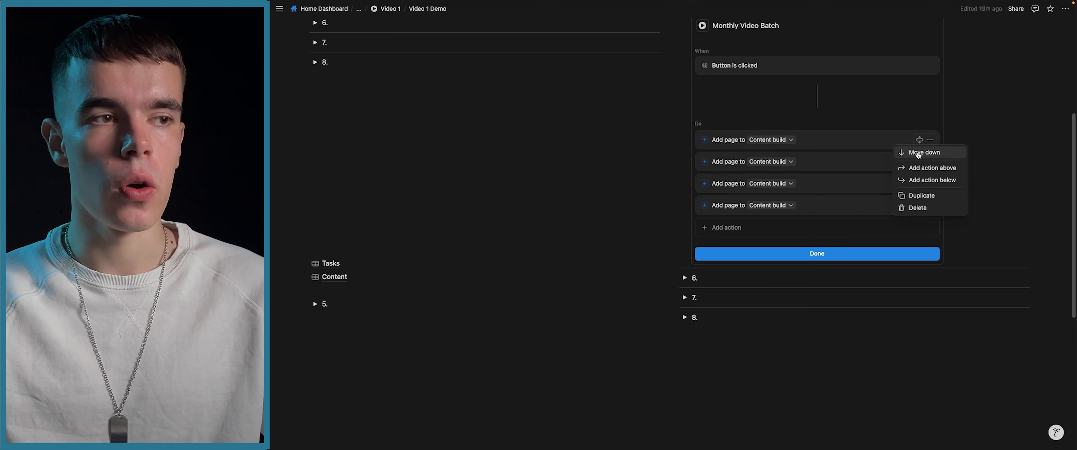
{"action": "left_click", "coordinate": [838, 141]}
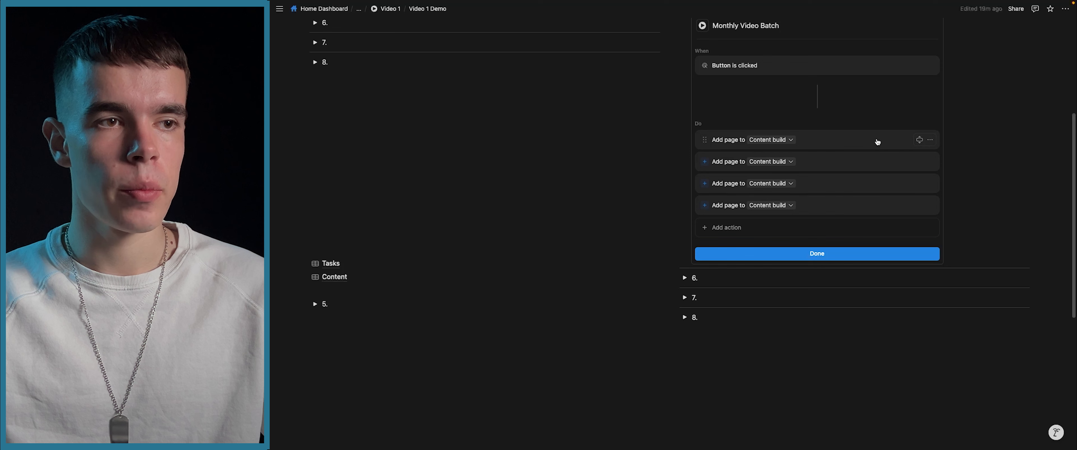
Expand the first two Add page actions and name their pages "test 1" and "test 2".
{"action": "left_click", "coordinate": [918, 140]}
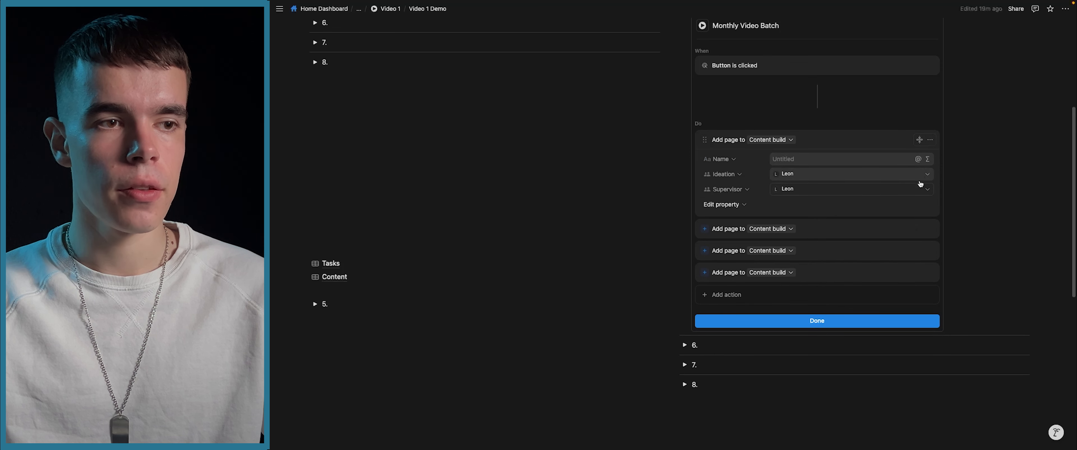
{"action": "left_click", "coordinate": [918, 229]}
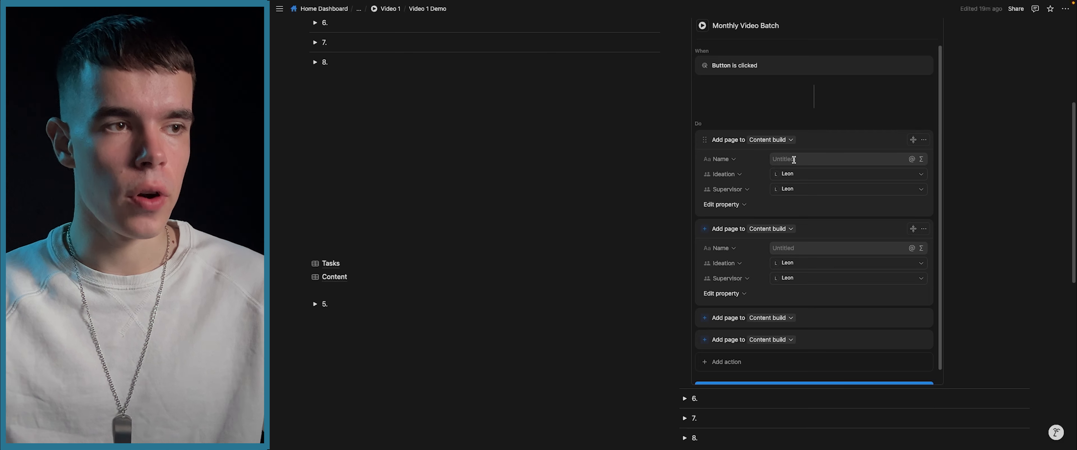
{"action": "left_click", "coordinate": [815, 159]}
{"action": "type", "text": "test 1"}
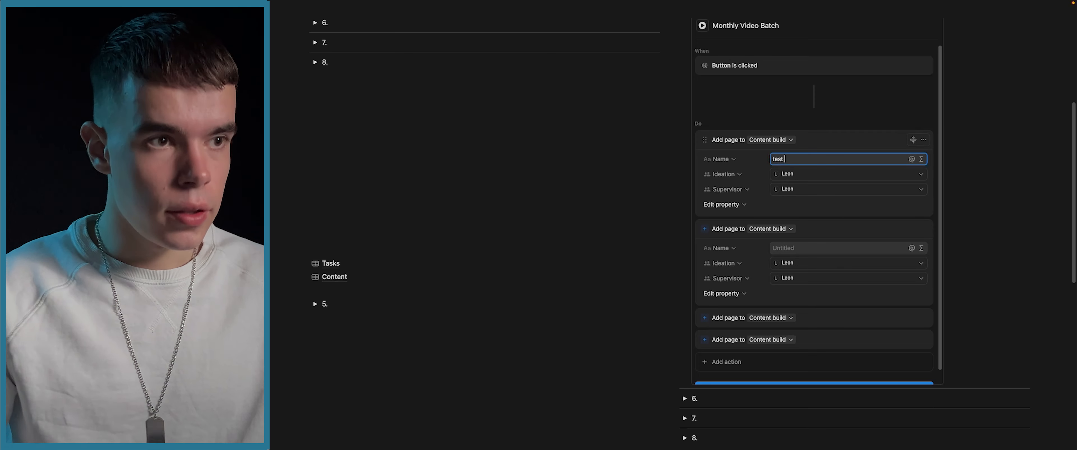
{"action": "left_click", "coordinate": [818, 248]}
{"action": "type", "text": "test 2"}
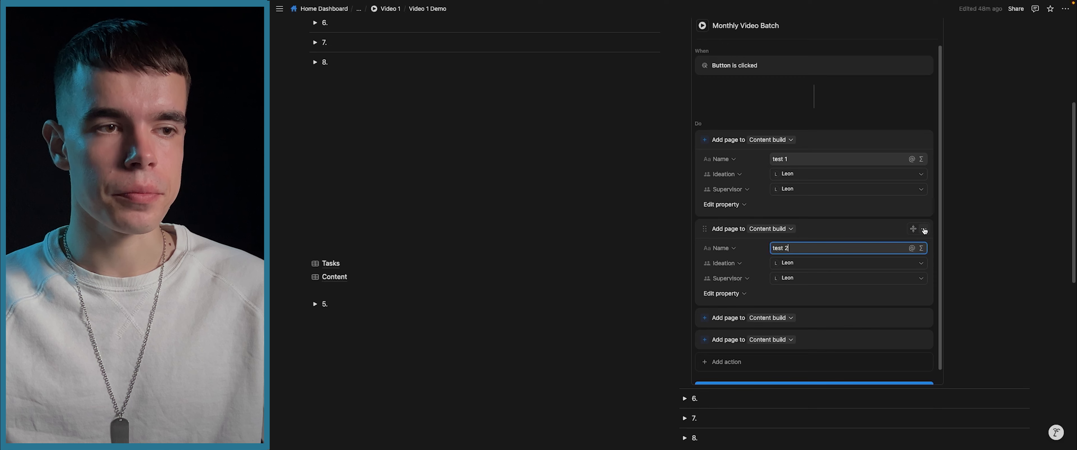
Move the "test 2" action above the "test 1" action and back down below it.
{"action": "left_click", "coordinate": [923, 231]}
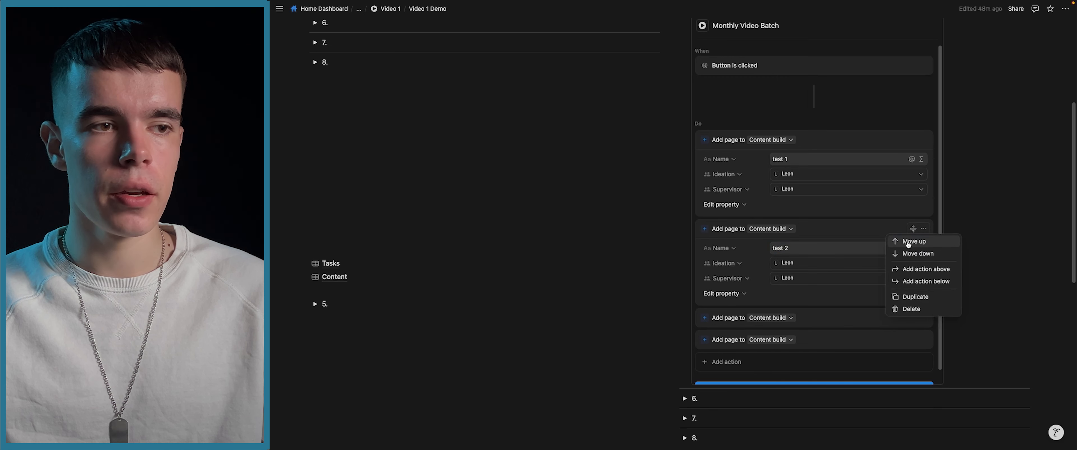
{"action": "left_click", "coordinate": [904, 242]}
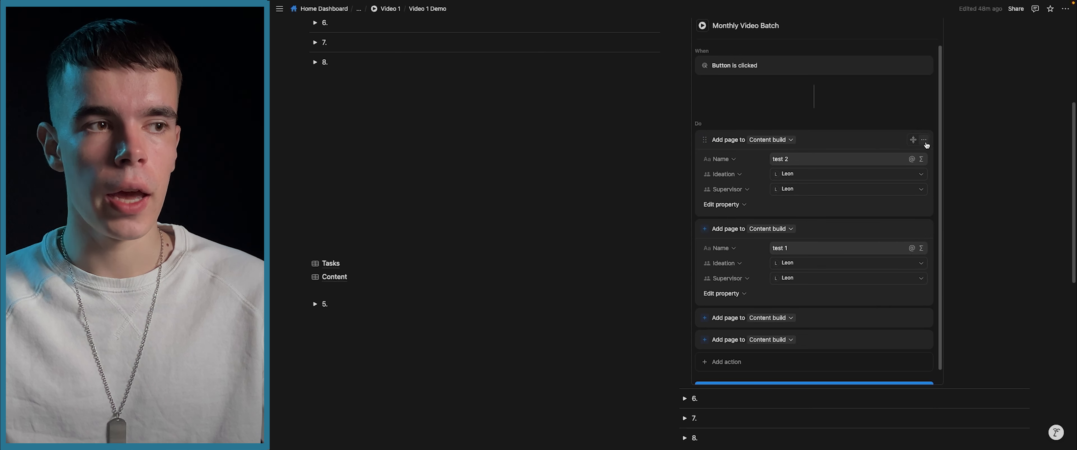
{"action": "left_click", "coordinate": [924, 141]}
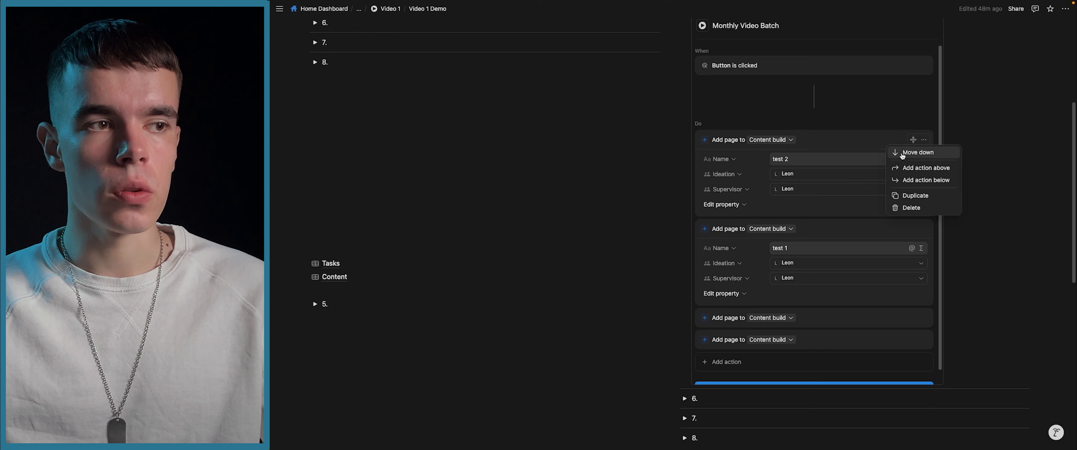
{"action": "left_click", "coordinate": [904, 153]}
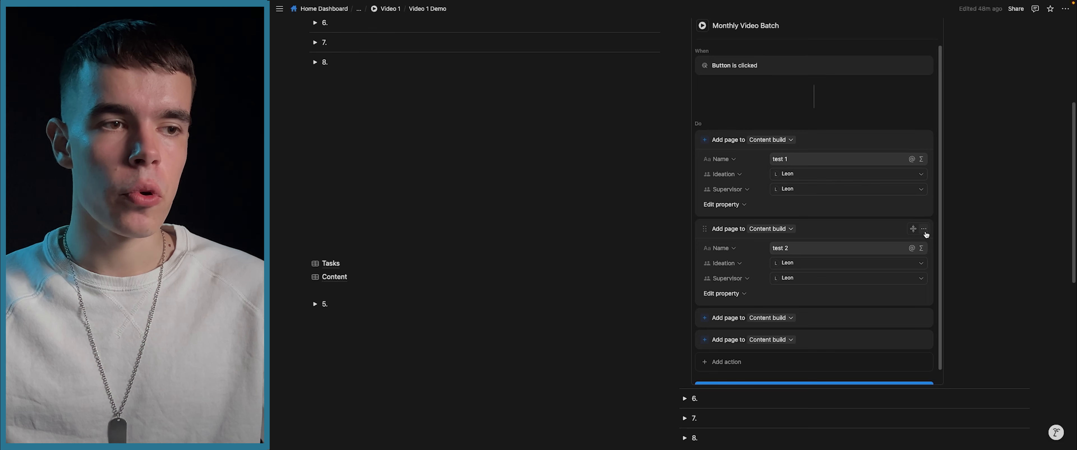
View the "test 2" action's options, collapse the actions and try reordering the first one by its handle.
{"action": "left_click", "coordinate": [924, 230]}
{"action": "left_click", "coordinate": [825, 230]}
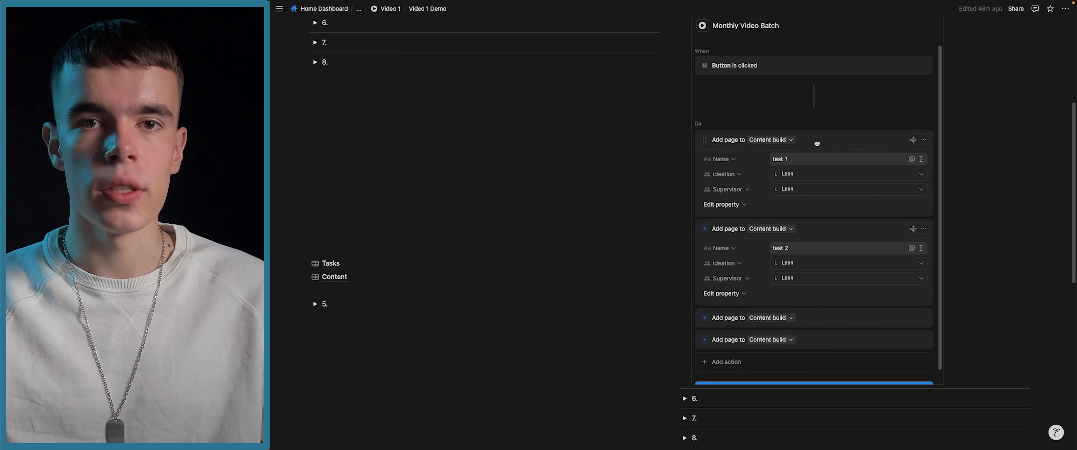
{"action": "left_click", "coordinate": [817, 144]}
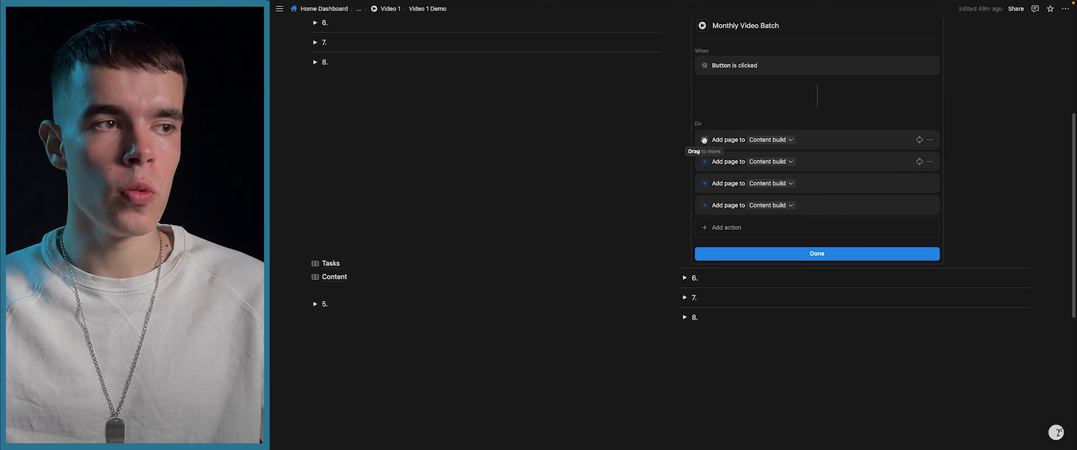
{"action": "mouse_move", "coordinate": [703, 139]}
{"action": "left_mouse_down"}
{"action": "mouse_move", "coordinate": [713, 206]}
{"action": "mouse_move", "coordinate": [714, 145]}
{"action": "left_mouse_up"}
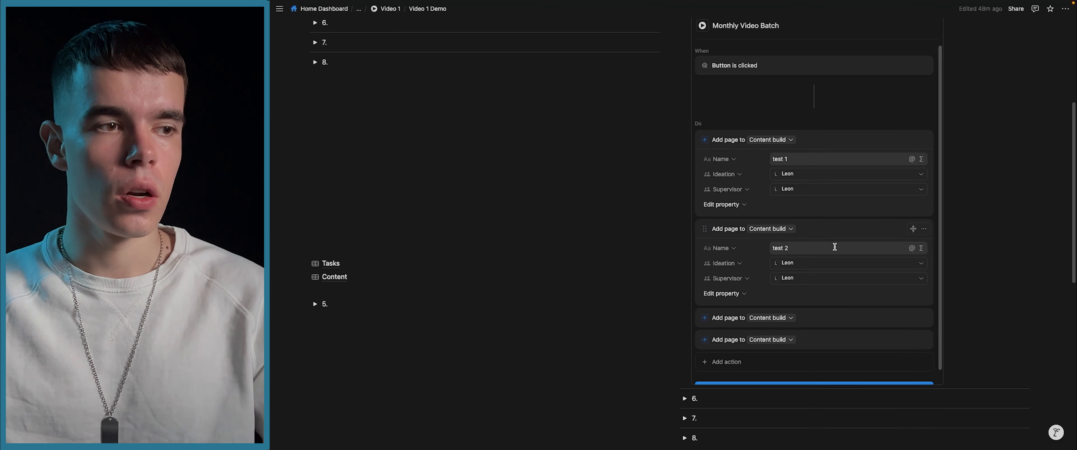
Clear the page names "test 2" and "test 1" from the first two Add page actions.
{"action": "left_click", "coordinate": [835, 247]}
{"action": "key", "text": "BackSpace"}
{"action": "key", "text": "BackSpace"}
{"action": "key", "text": "BackSpace"}
{"action": "key", "text": "BackSpace"}
{"action": "key", "text": "BackSpace"}
{"action": "key", "text": "BackSpace"}
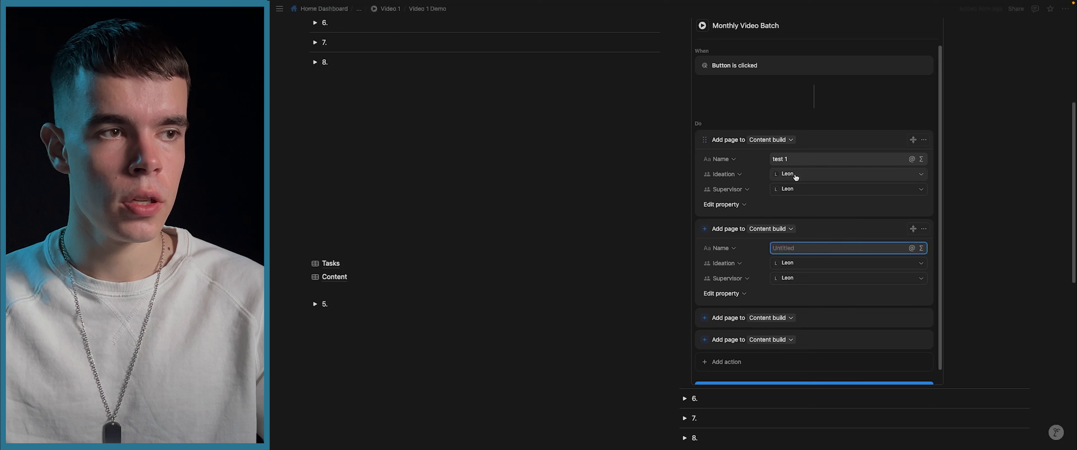
{"action": "left_click", "coordinate": [794, 158]}
{"action": "key", "text": "BackSpace"}
{"action": "key", "text": "BackSpace"}
{"action": "key", "text": "BackSpace"}
{"action": "key", "text": "BackSpace"}
{"action": "key", "text": "BackSpace"}
{"action": "key", "text": "BackSpace"}
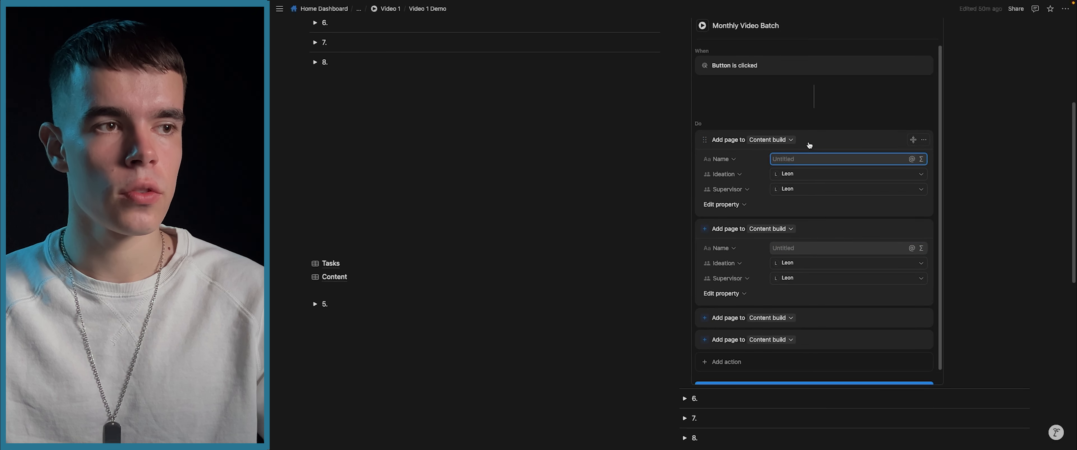
{"action": "left_click", "coordinate": [847, 116]}
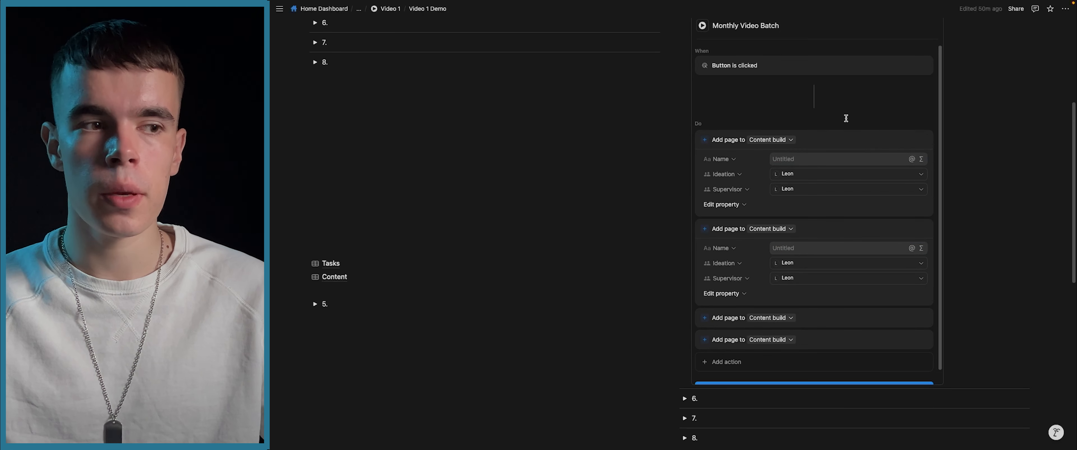
Expand the third and fourth Add page actions and review the properties of all four.
{"action": "left_click", "coordinate": [912, 318]}
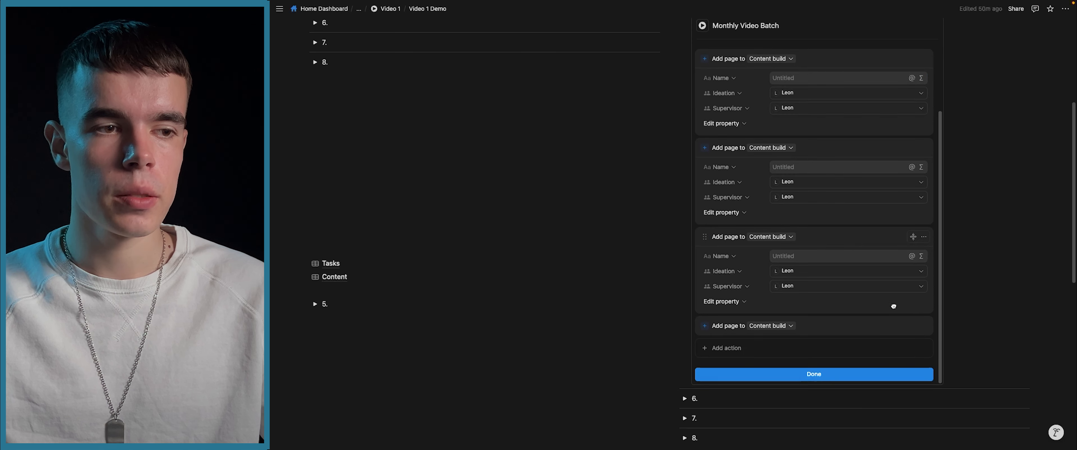
{"action": "left_click", "coordinate": [911, 325]}
{"action": "scroll", "coordinate": [815, 247], "scroll_direction": "up", "scroll_amount": 2}
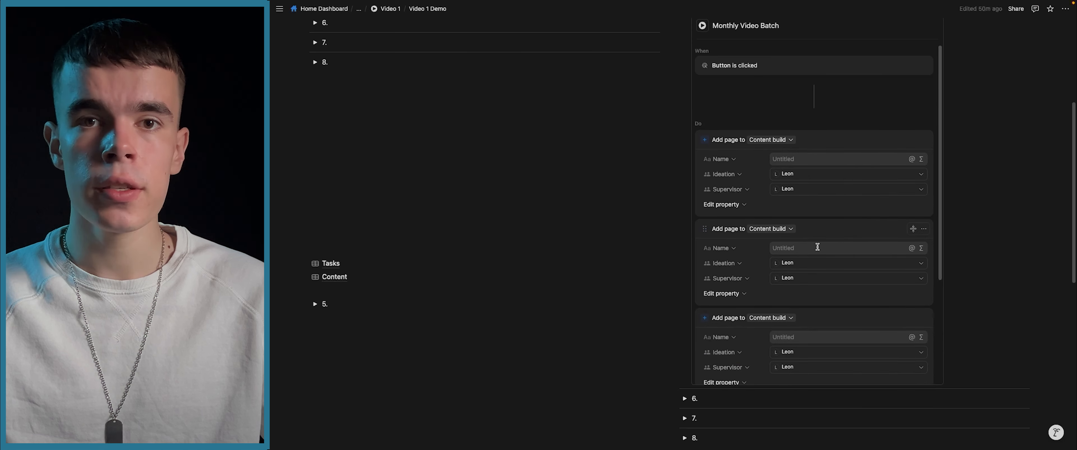
{"action": "scroll", "coordinate": [811, 248], "scroll_direction": "down", "scroll_amount": 2}
{"action": "scroll", "coordinate": [810, 249], "scroll_direction": "down", "scroll_amount": 3}
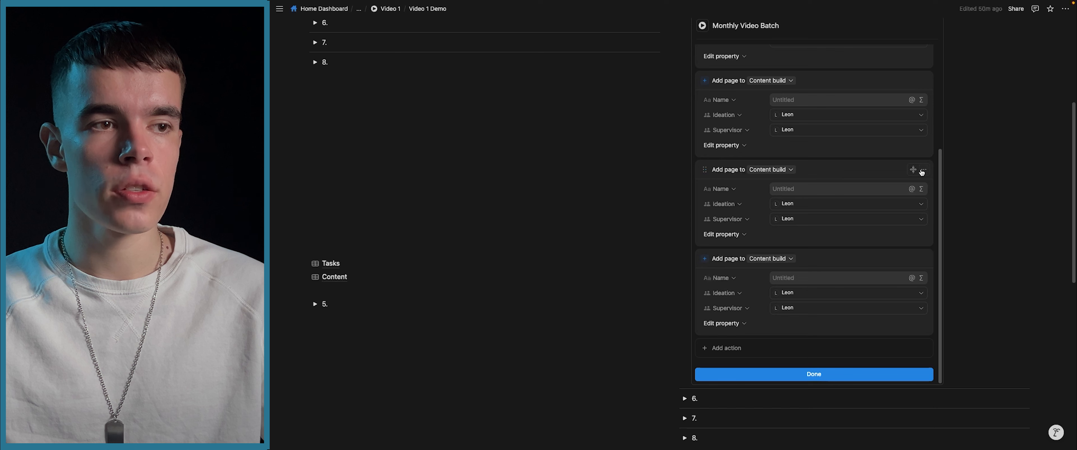
Examine the third Add page action's options for inserting another action above or below it.
{"action": "left_click", "coordinate": [923, 171]}
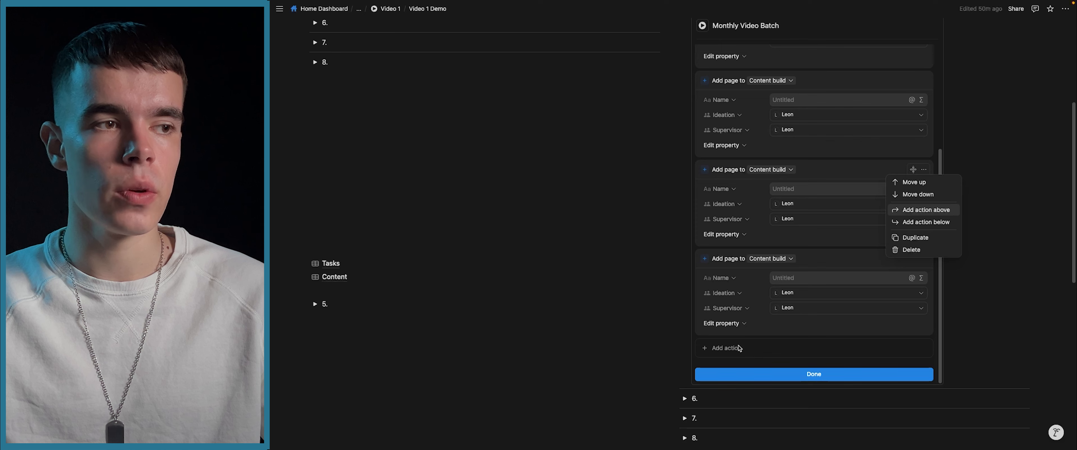
{"action": "left_click", "coordinate": [739, 173]}
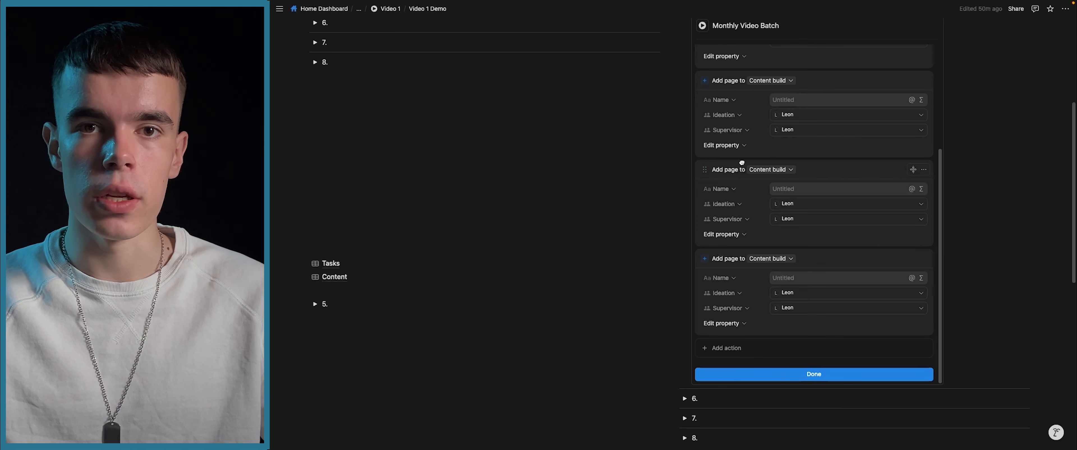
{"action": "left_click", "coordinate": [927, 170]}
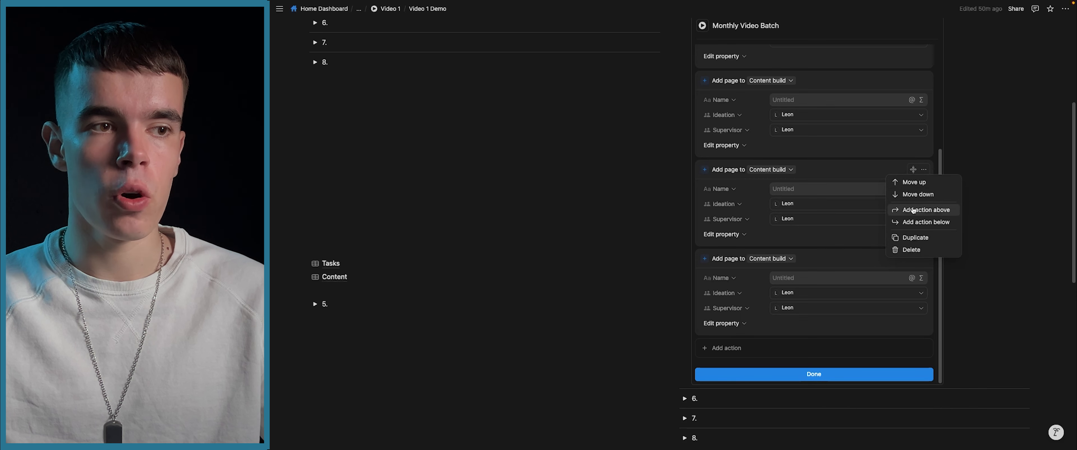
{"action": "left_click", "coordinate": [838, 175]}
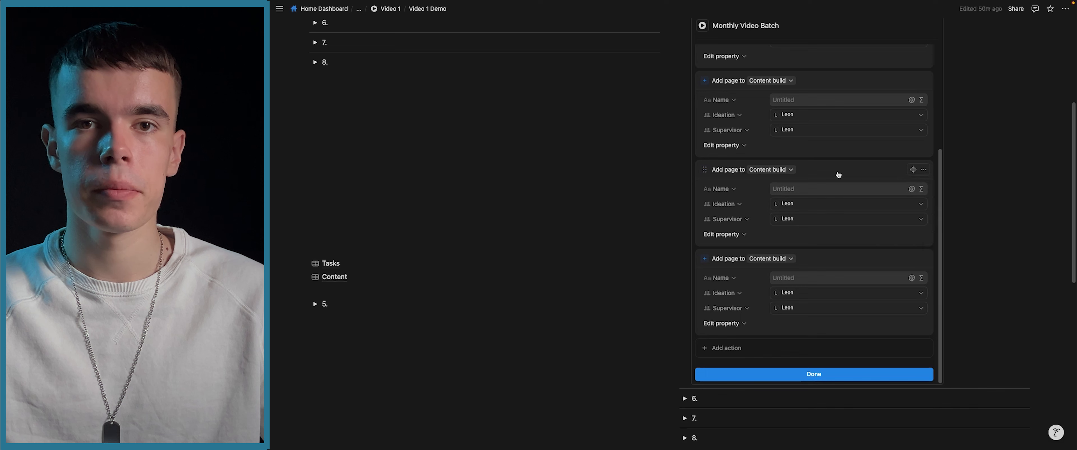
Review the third Add page action's options for duplicating or deleting it, and finish editing the Monthly Video Batch button.
{"action": "left_click", "coordinate": [923, 170]}
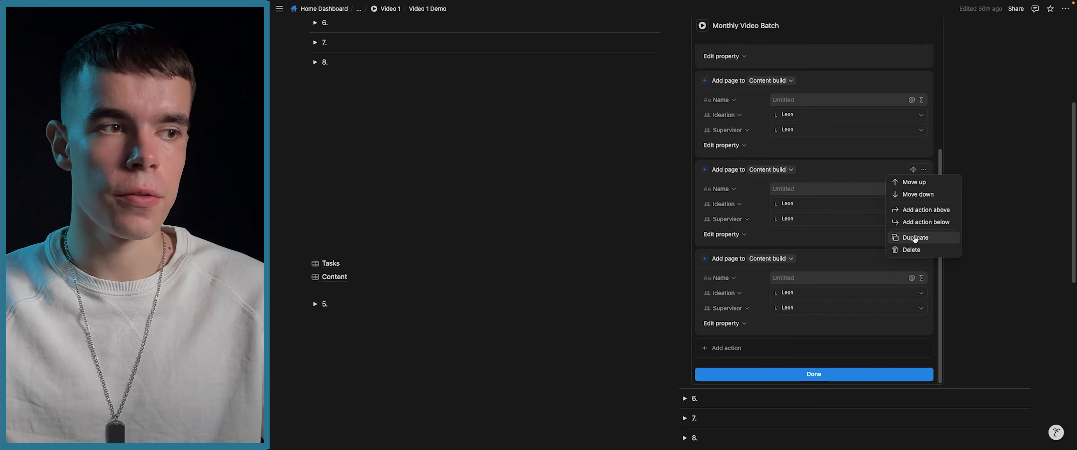
{"action": "left_click", "coordinate": [813, 176]}
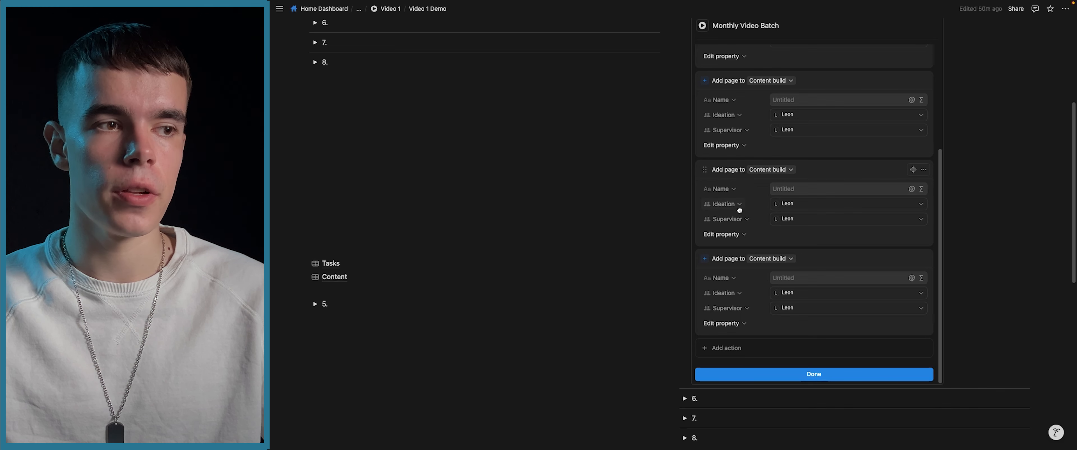
{"action": "left_click", "coordinate": [923, 170]}
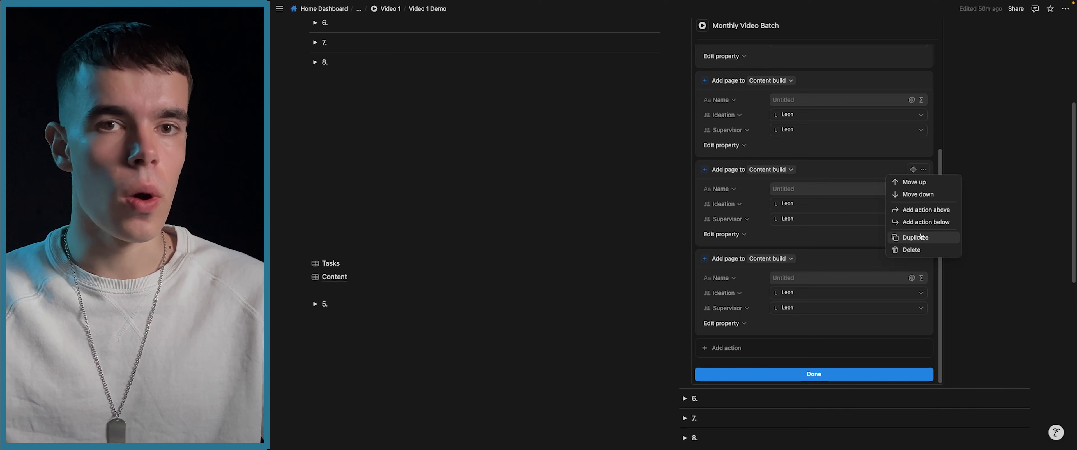
{"action": "left_click", "coordinate": [857, 169]}
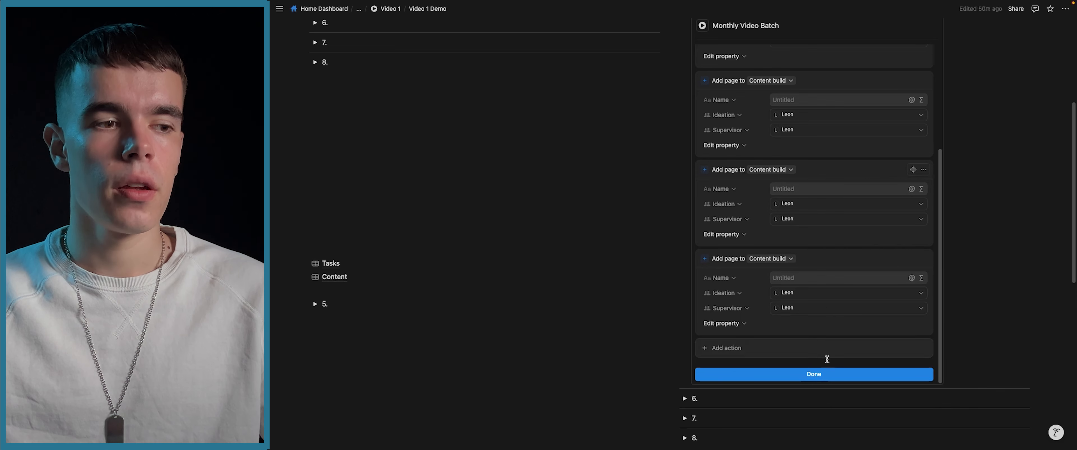
{"action": "left_click", "coordinate": [824, 375]}
Check the Content database before and after running its premade Monthly Video Batch button, and return to Video 1 Demo.
{"action": "scroll", "coordinate": [642, 268], "scroll_direction": "up", "scroll_amount": 5}
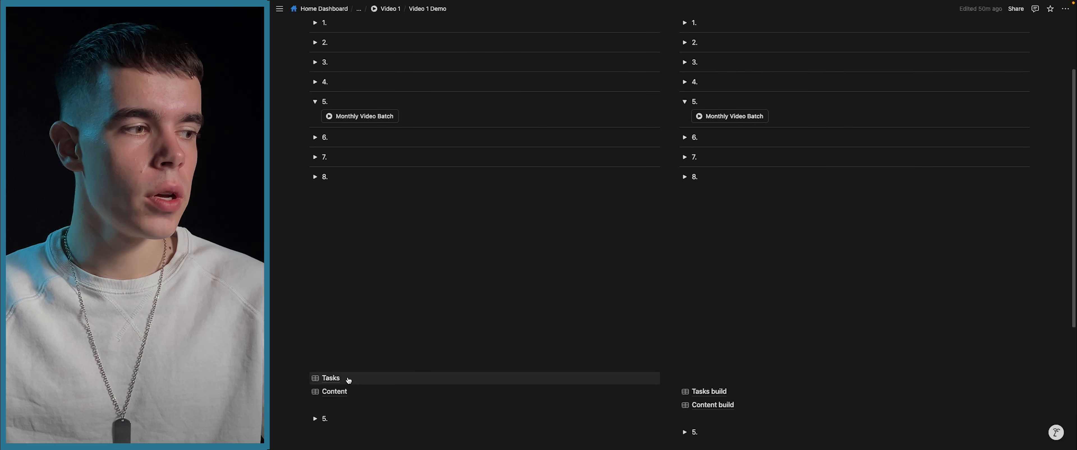
{"action": "left_click", "coordinate": [342, 394]}
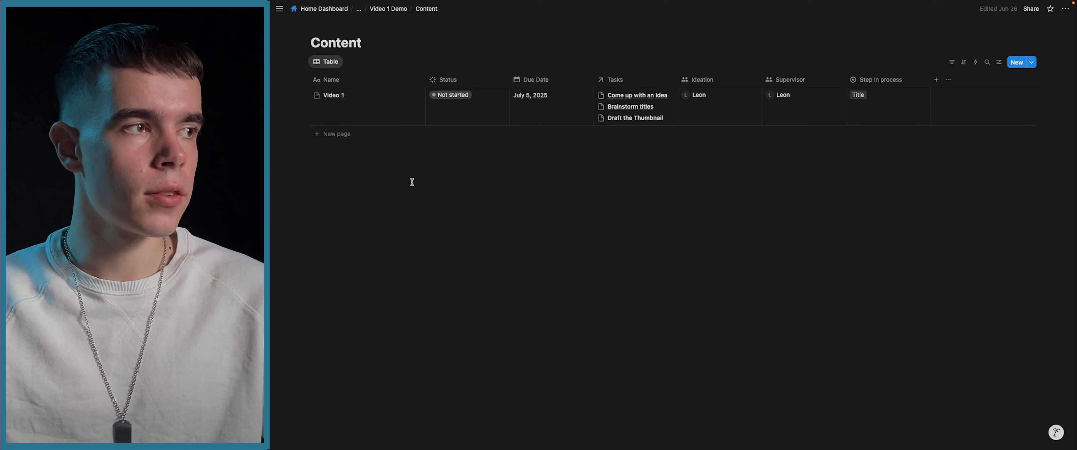
{"action": "left_click", "coordinate": [388, 8]}
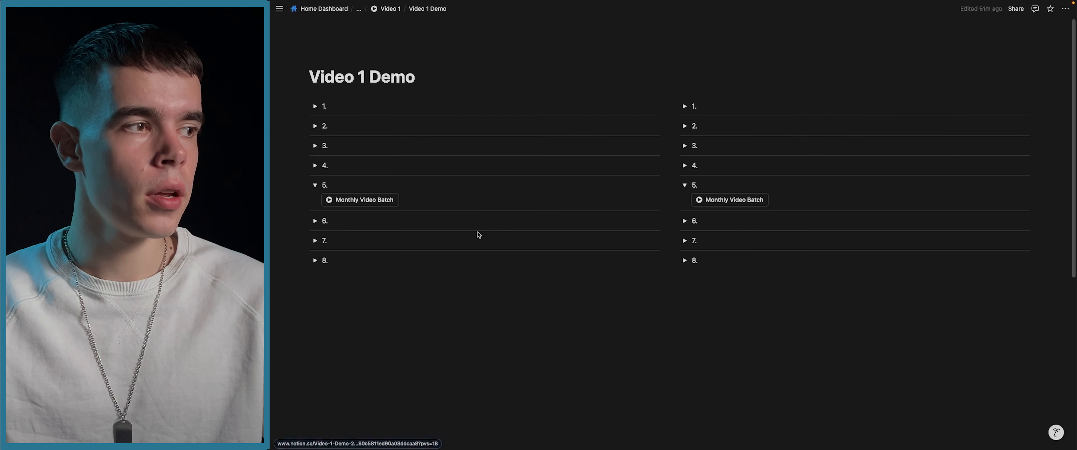
{"action": "left_click", "coordinate": [367, 202]}
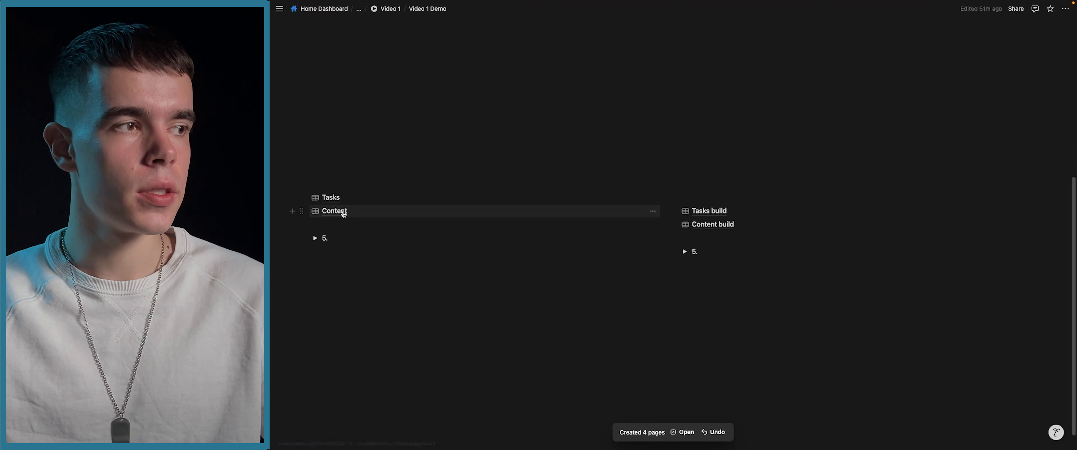
{"action": "left_click", "coordinate": [344, 213]}
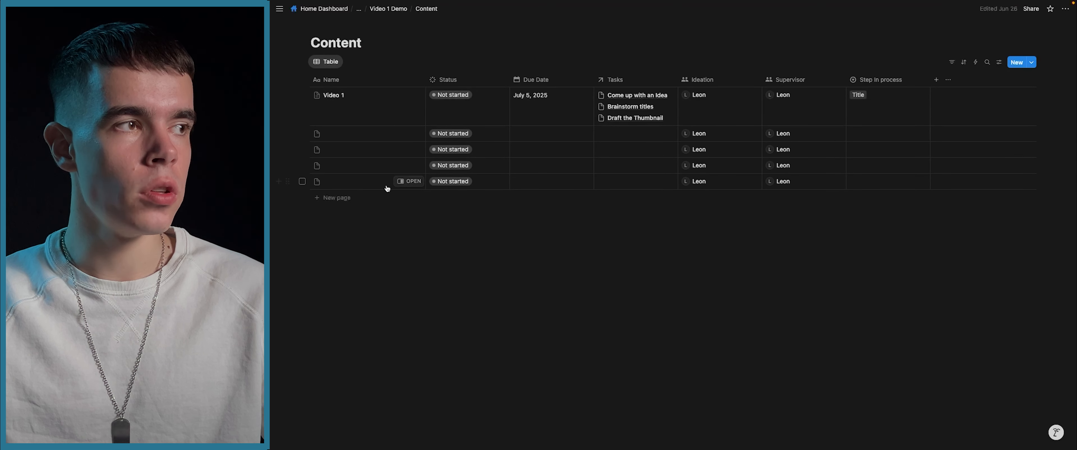
{"action": "left_click", "coordinate": [387, 9]}
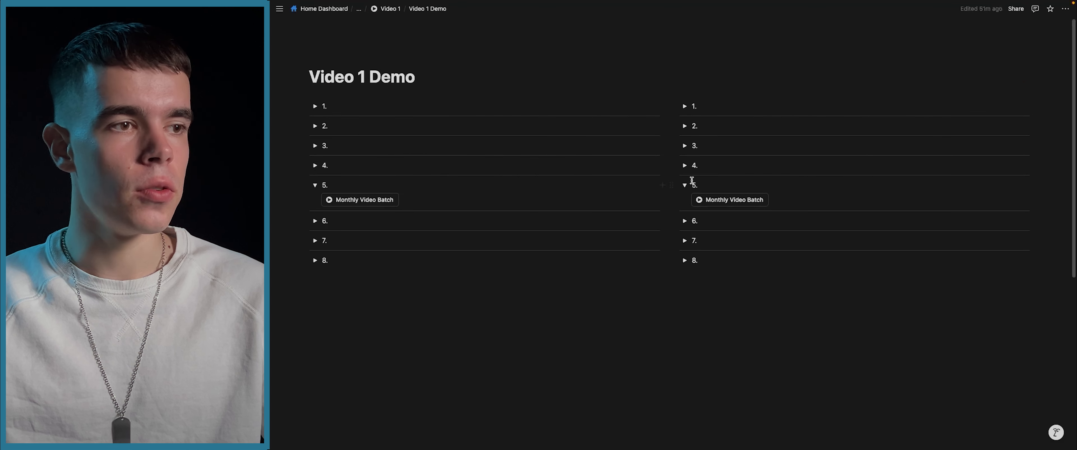
Run the newly built Monthly Video Batch button and open the Content build database to inspect the created pages.
{"action": "left_click", "coordinate": [730, 201]}
{"action": "scroll", "coordinate": [737, 222], "scroll_direction": "down", "scroll_amount": 5}
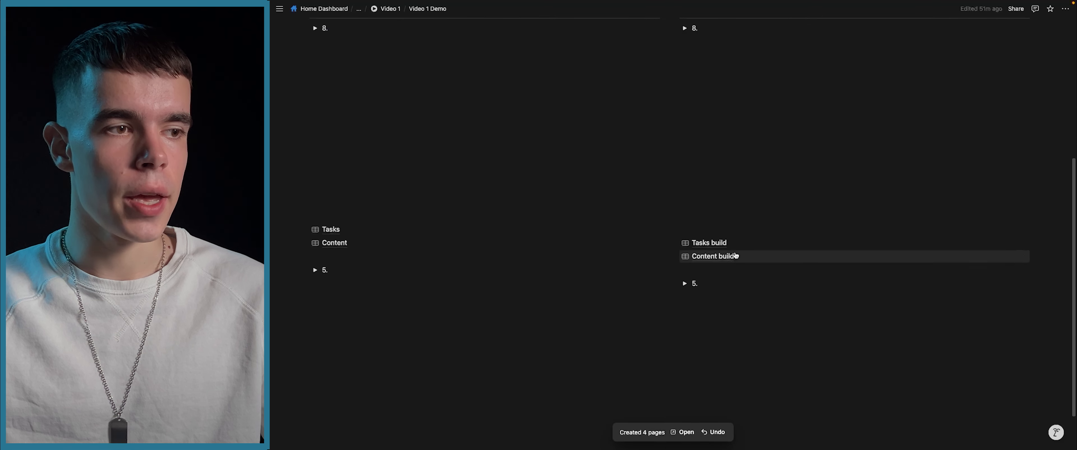
{"action": "left_click", "coordinate": [734, 257]}
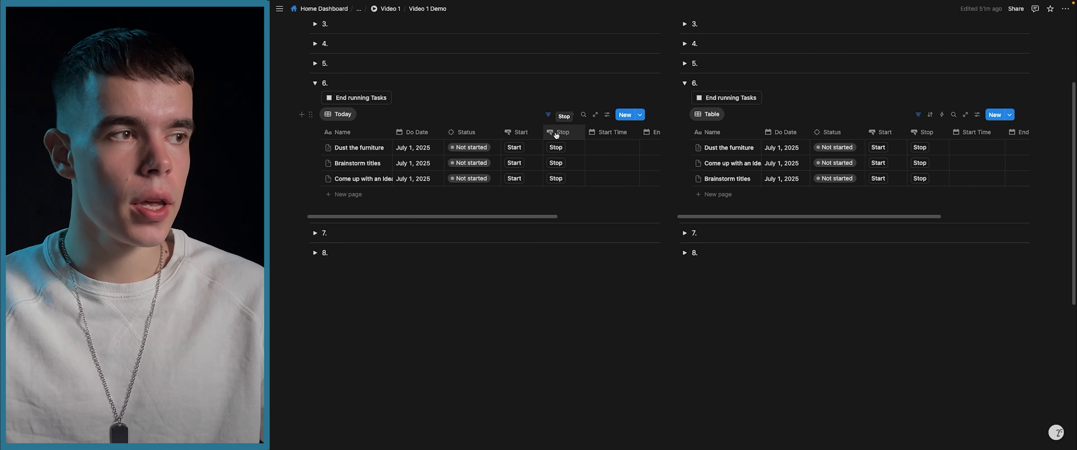
Review the automation behind the Start button property in the Today view under toggle 6, and close it unchanged.
{"action": "left_click", "coordinate": [527, 132]}
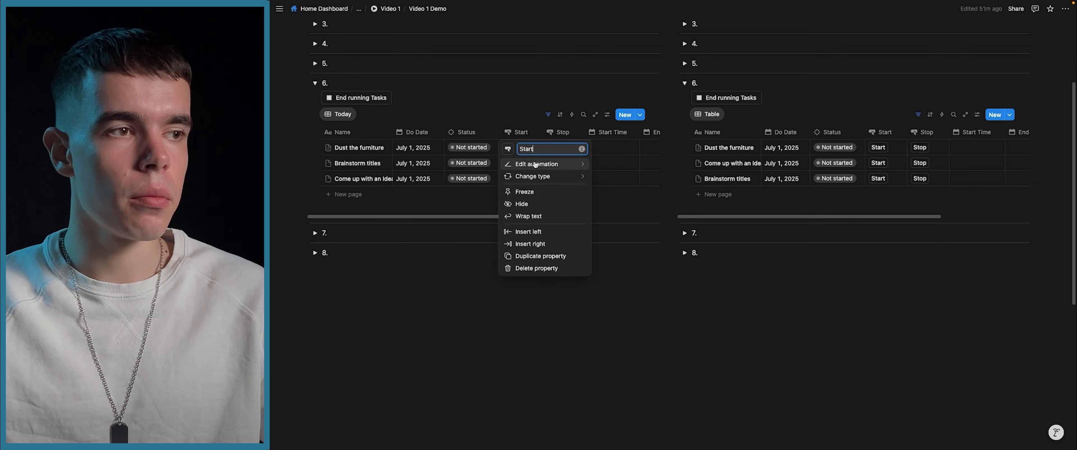
{"action": "left_click", "coordinate": [536, 163]}
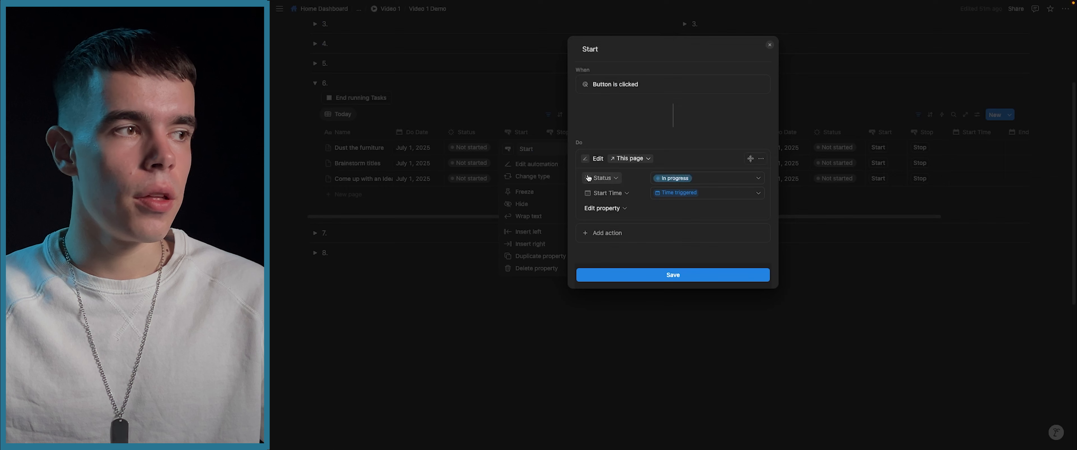
{"action": "left_click", "coordinate": [531, 88]}
{"action": "left_click", "coordinate": [531, 88]}
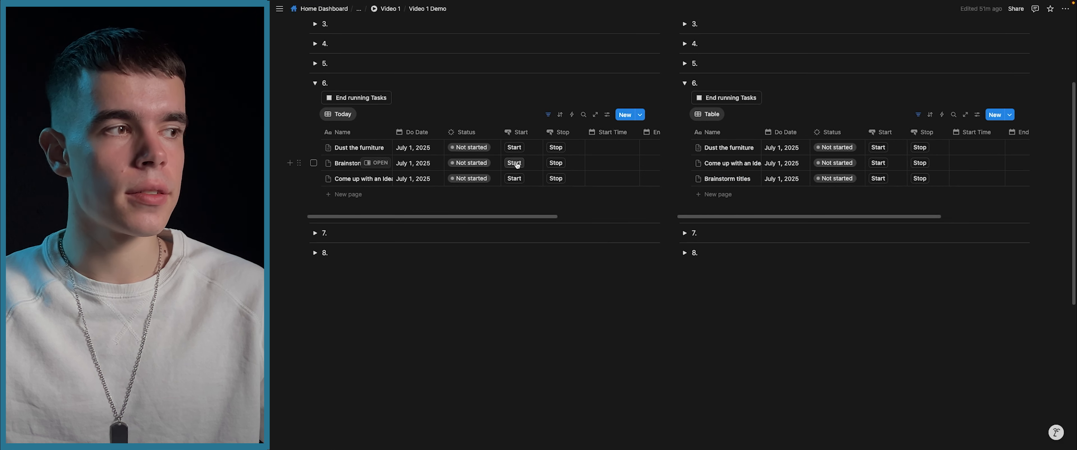
{"action": "left_click", "coordinate": [522, 132]}
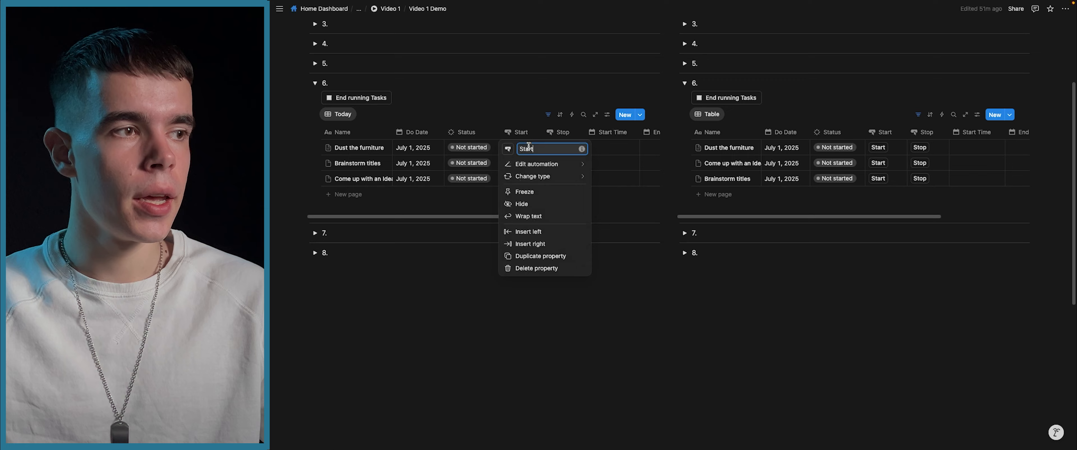
{"action": "left_click", "coordinate": [536, 164]}
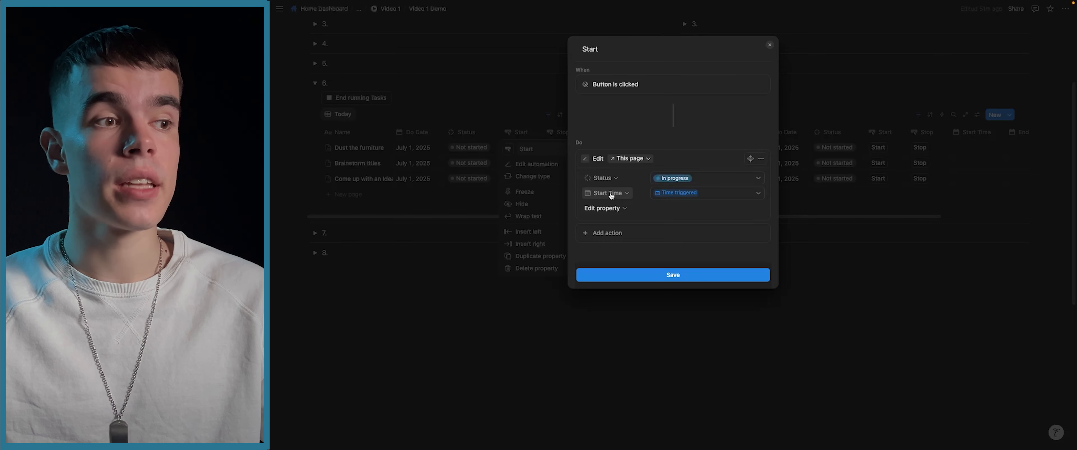
{"action": "left_click", "coordinate": [674, 275]}
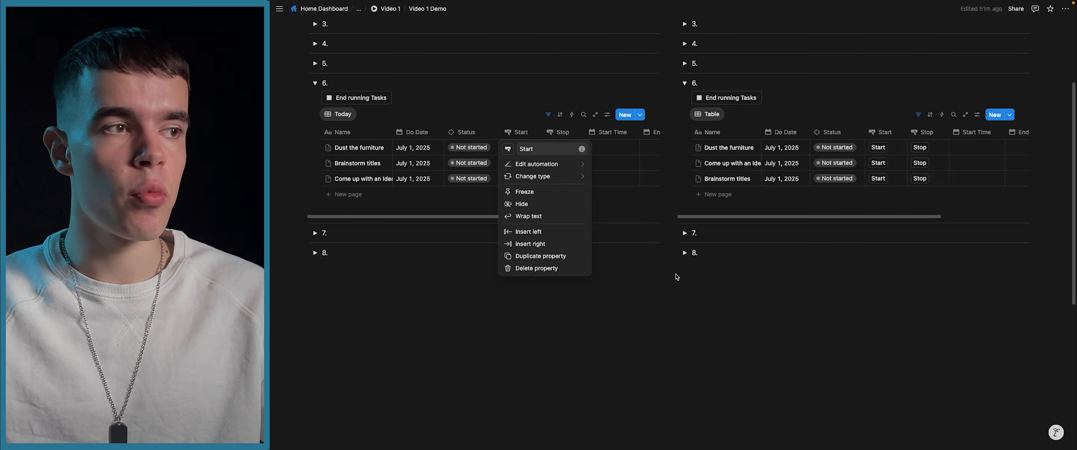
{"action": "left_click", "coordinate": [519, 106]}
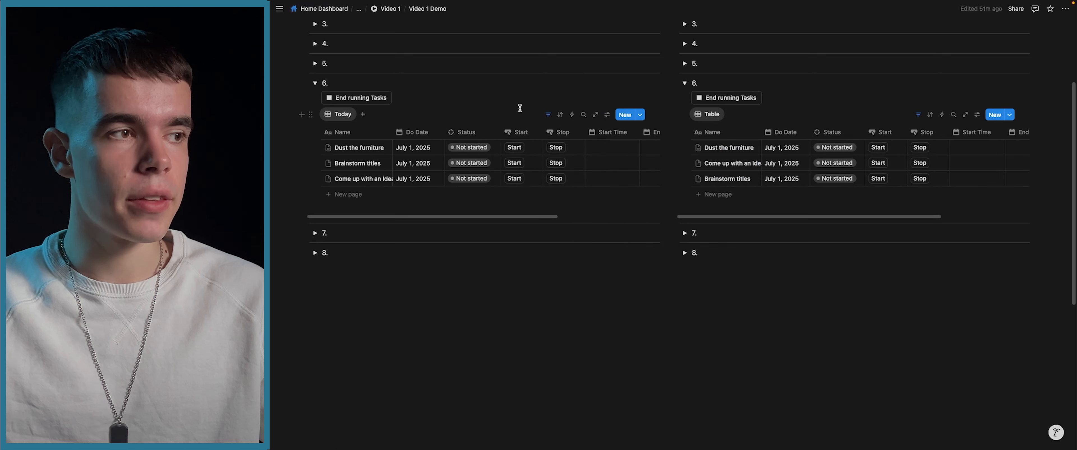
Run the Start button for "Dust the furniture" in the Today view and review the Stop button property's automation.
{"action": "left_click", "coordinate": [514, 148]}
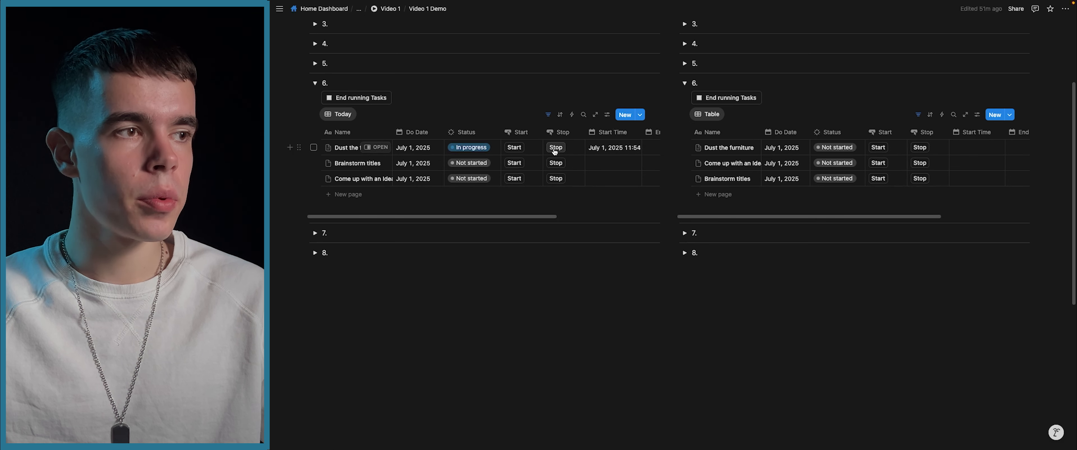
{"action": "left_click", "coordinate": [559, 138]}
{"action": "left_click", "coordinate": [576, 164]}
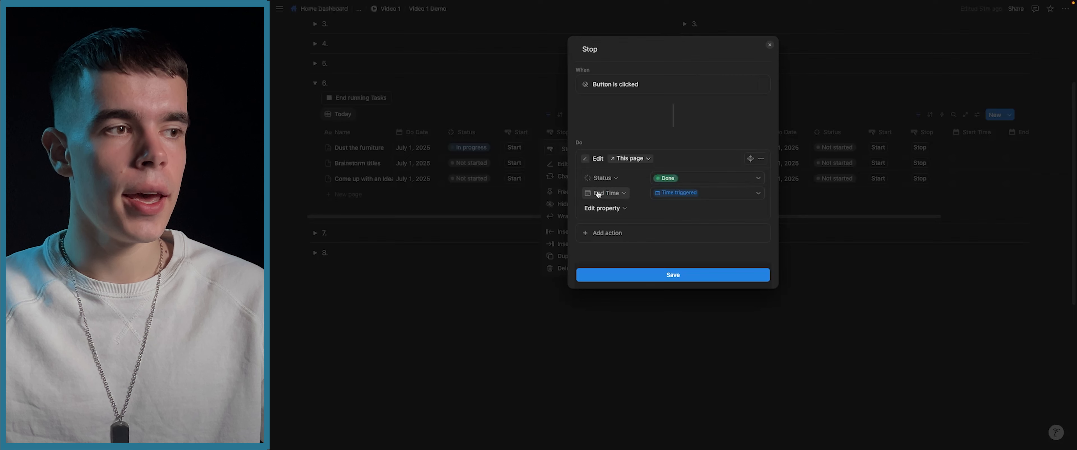
{"action": "left_click", "coordinate": [677, 277]}
{"action": "key", "text": "Escape"}
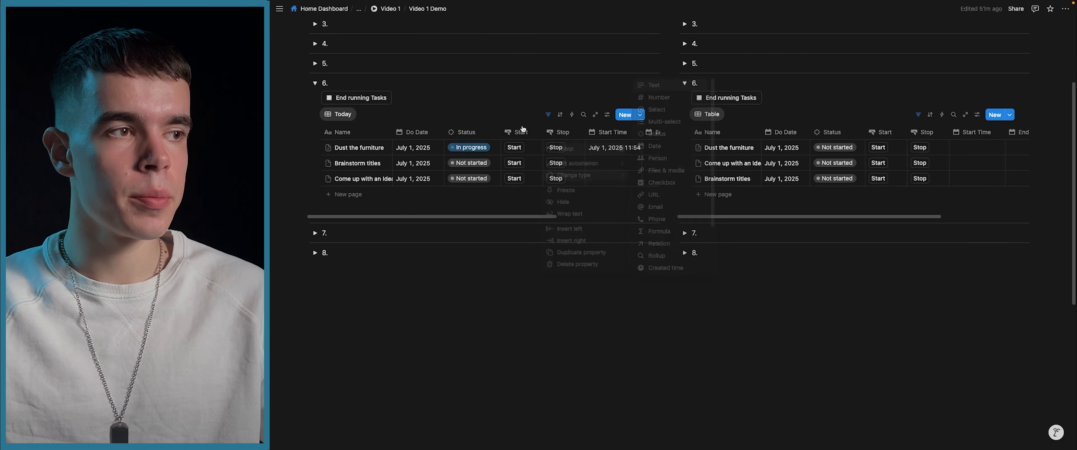
Examine the End Time and Total Minutes properties and the filter rules of the Today view.
{"action": "scroll", "coordinate": [567, 164], "scroll_direction": "right", "scroll_amount": 5}
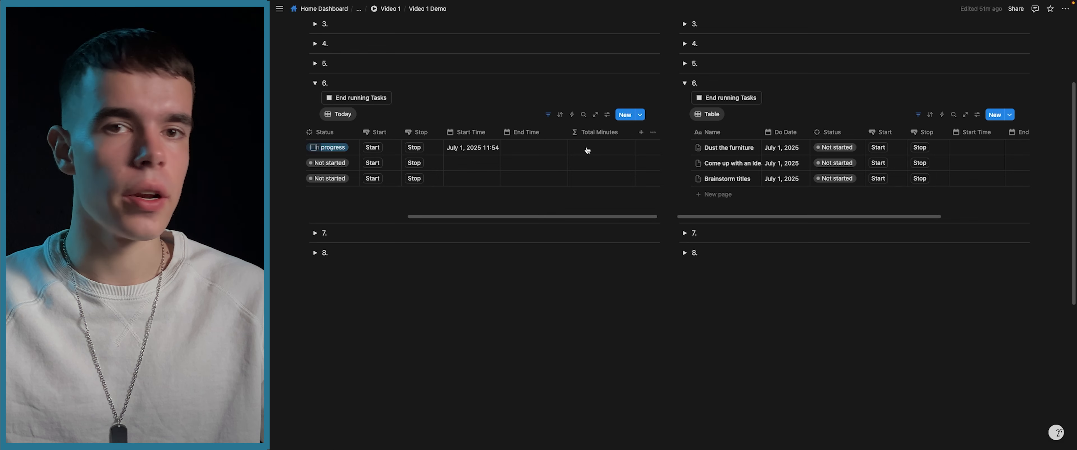
{"action": "scroll", "coordinate": [586, 151], "scroll_direction": "left", "scroll_amount": 4}
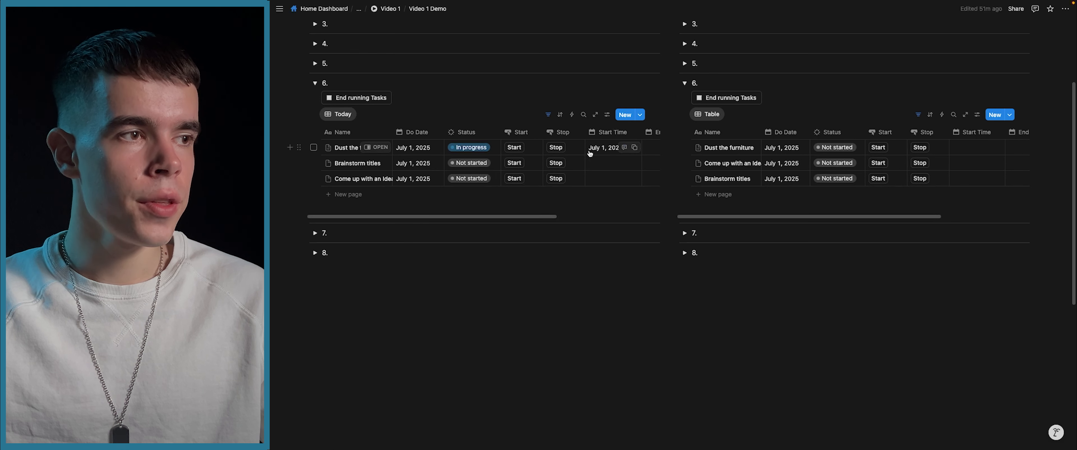
{"action": "left_click", "coordinate": [547, 115]}
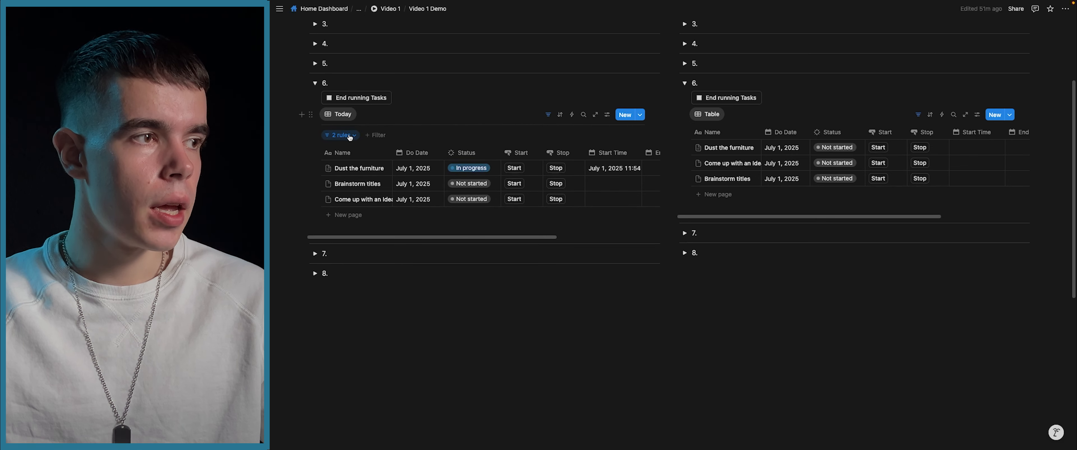
{"action": "left_click", "coordinate": [340, 135]}
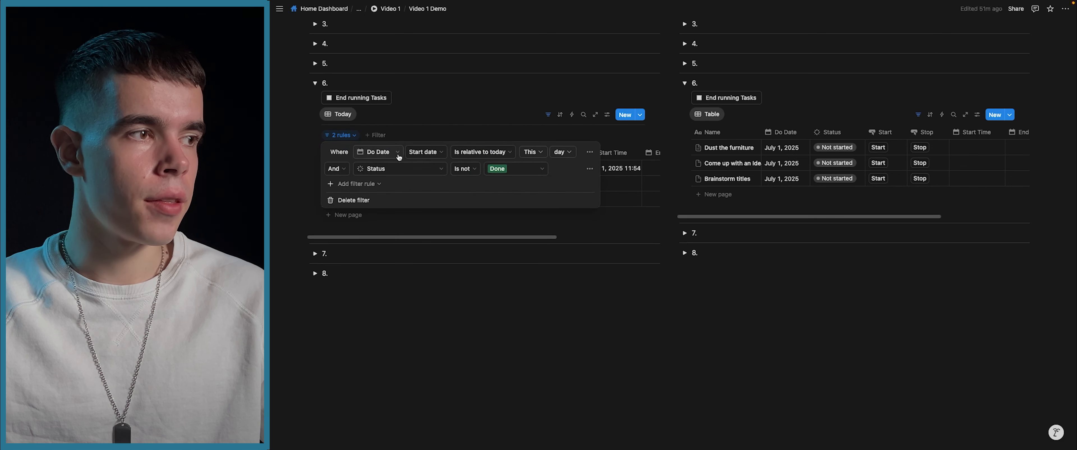
{"action": "left_click", "coordinate": [546, 117]}
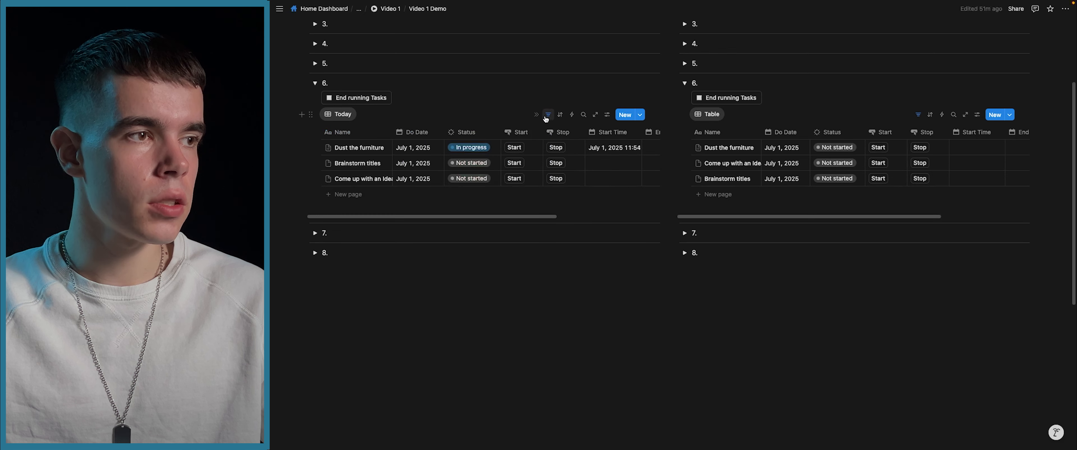
Run the Stop button for "Dust the furniture" and check its status, times and total minutes in the Tasks database.
{"action": "left_click", "coordinate": [555, 148]}
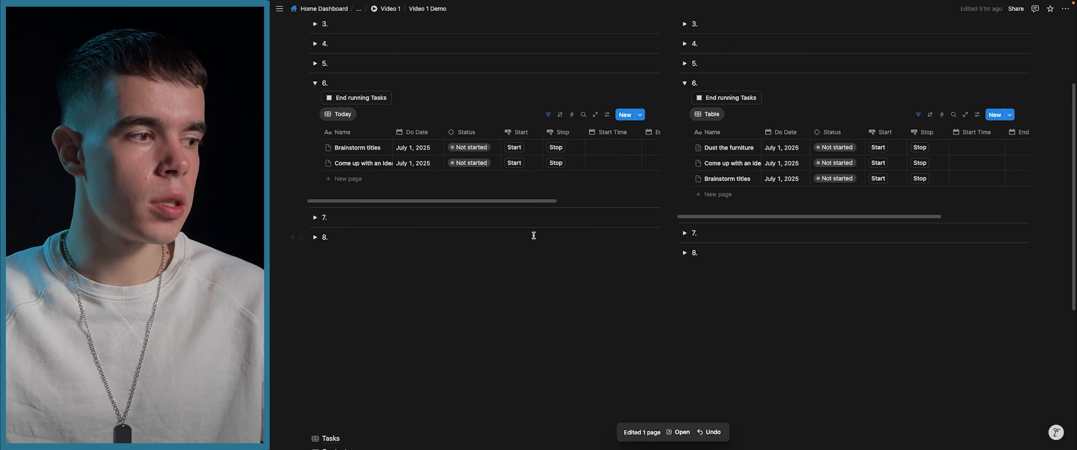
{"action": "scroll", "coordinate": [427, 303], "scroll_direction": "down", "scroll_amount": 2}
{"action": "left_click", "coordinate": [356, 392]}
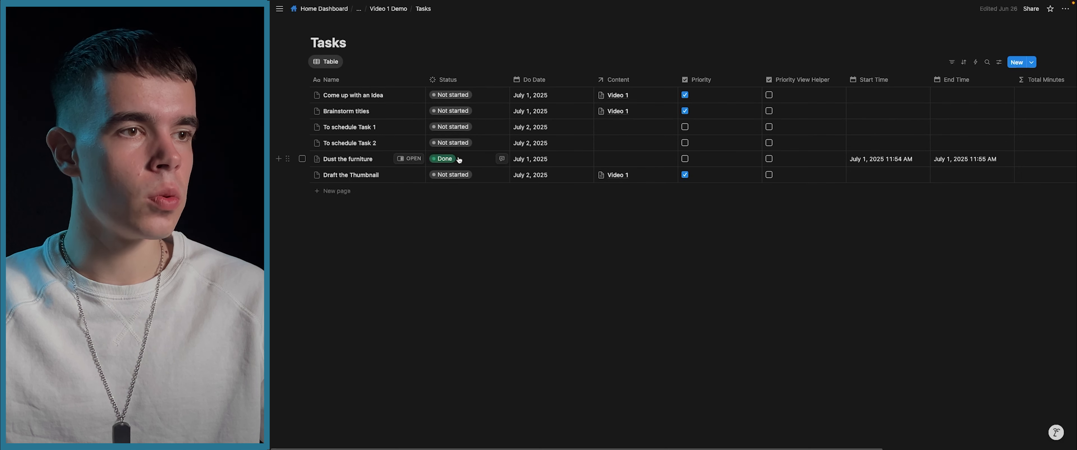
{"action": "scroll", "coordinate": [725, 165], "scroll_direction": "right", "scroll_amount": 2}
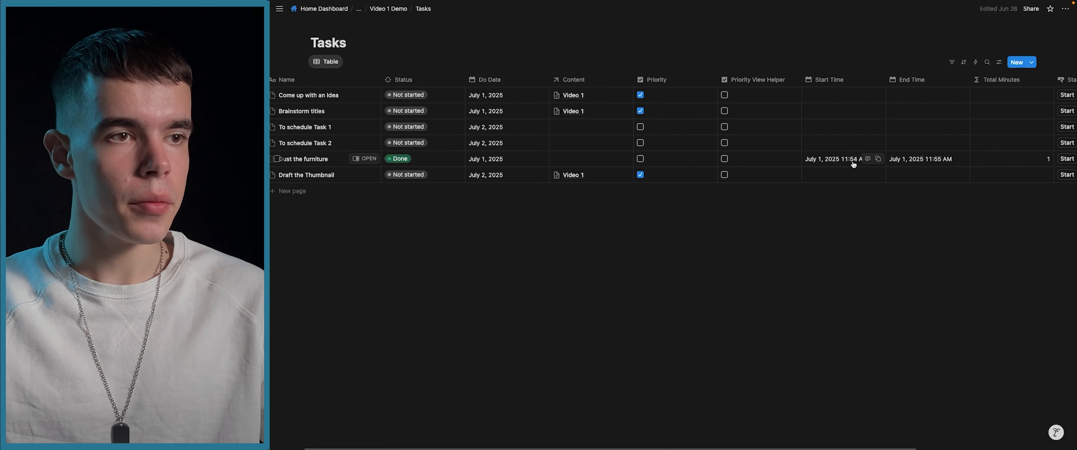
{"action": "scroll", "coordinate": [868, 190], "scroll_direction": "right", "scroll_amount": 4}
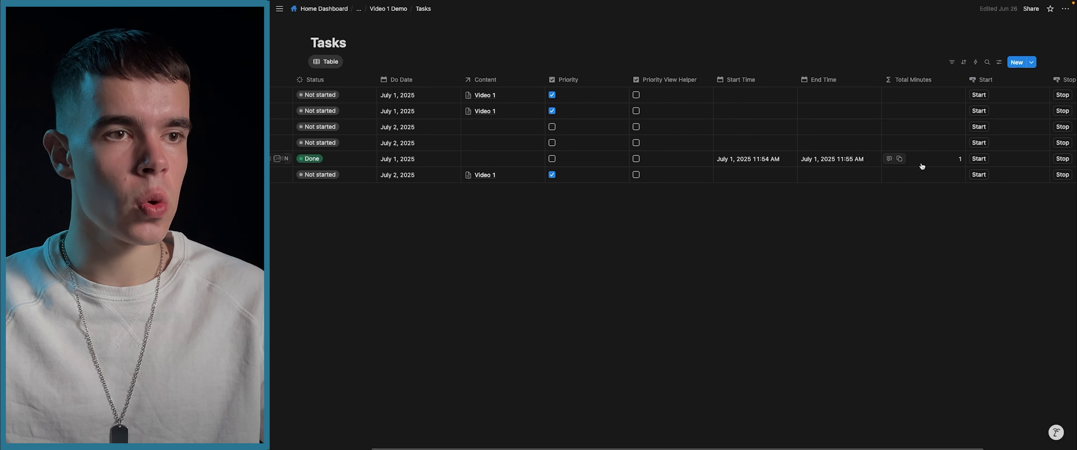
Clear the End Time and Start Time of the "Dust the furniture" task.
{"action": "left_click", "coordinate": [836, 162]}
{"action": "left_click", "coordinate": [834, 378]}
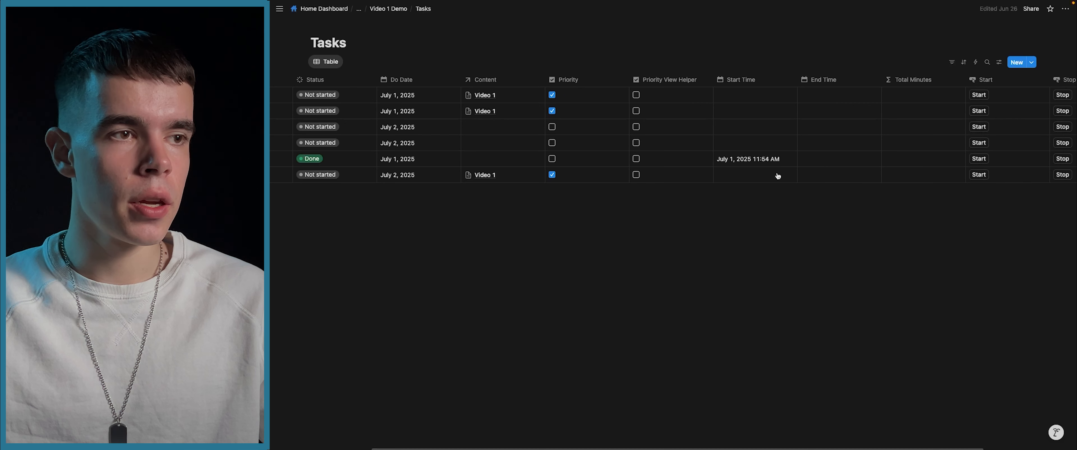
{"action": "left_click", "coordinate": [767, 161]}
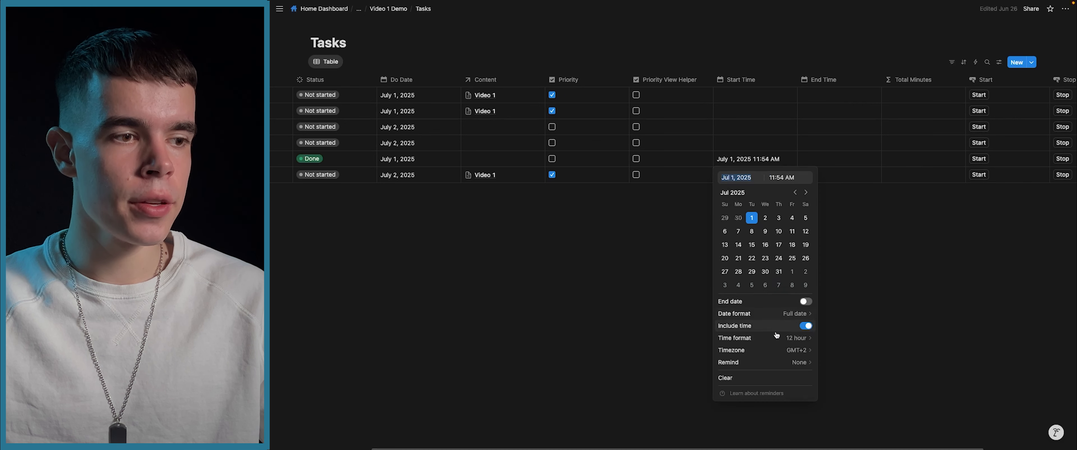
{"action": "left_click", "coordinate": [768, 378]}
Set the status of "Dust the furniture" to Not started and return to the Video 1 Demo page.
{"action": "scroll", "coordinate": [668, 259], "scroll_direction": "left", "scroll_amount": 3}
{"action": "left_click", "coordinate": [455, 156]}
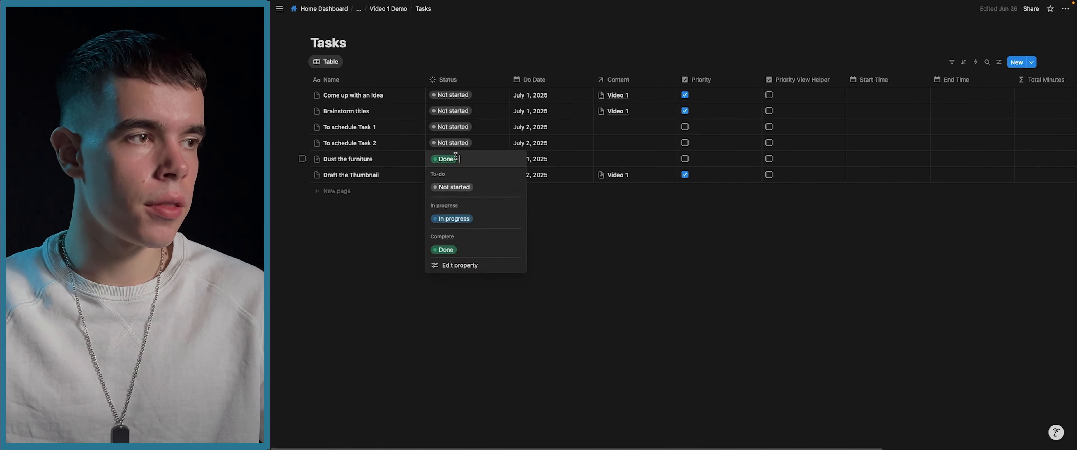
{"action": "left_click", "coordinate": [457, 184]}
{"action": "left_click", "coordinate": [389, 9]}
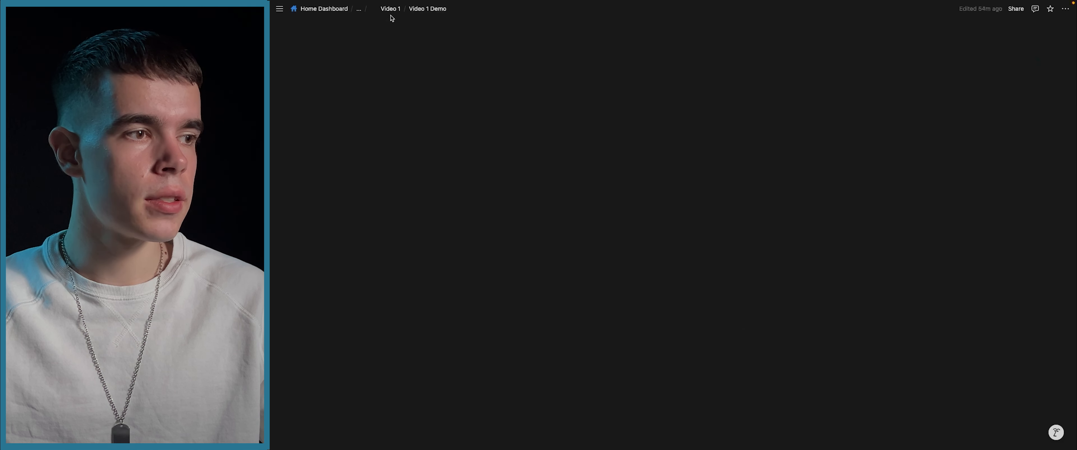
Examine the filters and the End Time and Status settings in the first End running Tasks button's action.
{"action": "scroll", "coordinate": [523, 210], "scroll_direction": "down", "scroll_amount": 1}
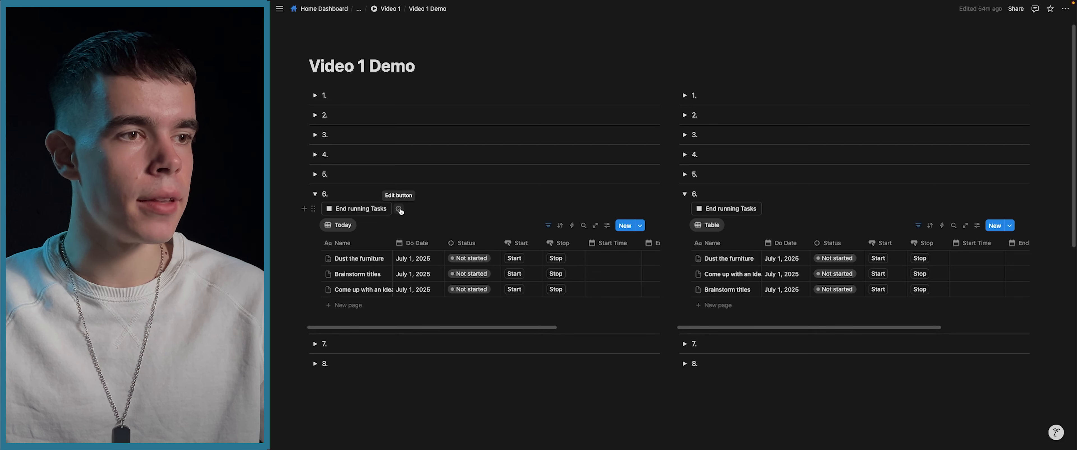
{"action": "left_click", "coordinate": [400, 210]}
{"action": "scroll", "coordinate": [416, 248], "scroll_direction": "down", "scroll_amount": 3}
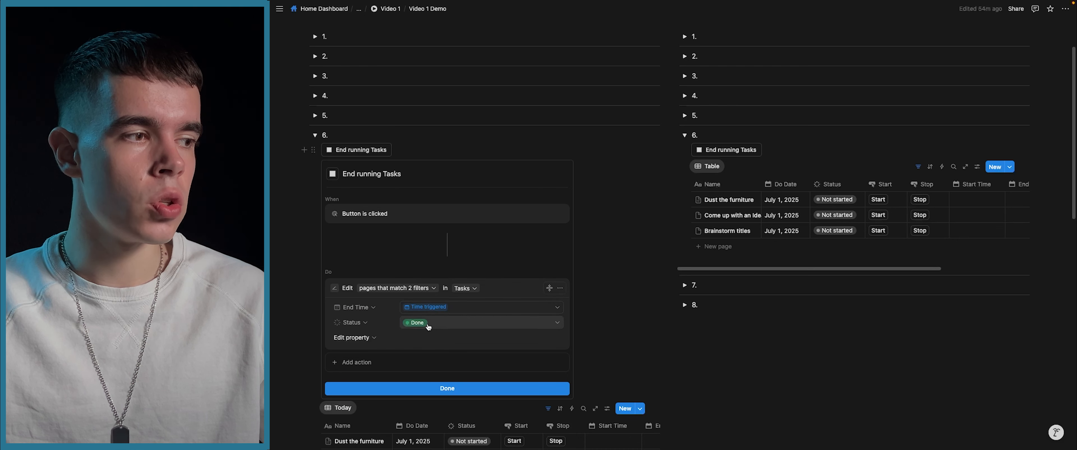
{"action": "left_click", "coordinate": [447, 388]}
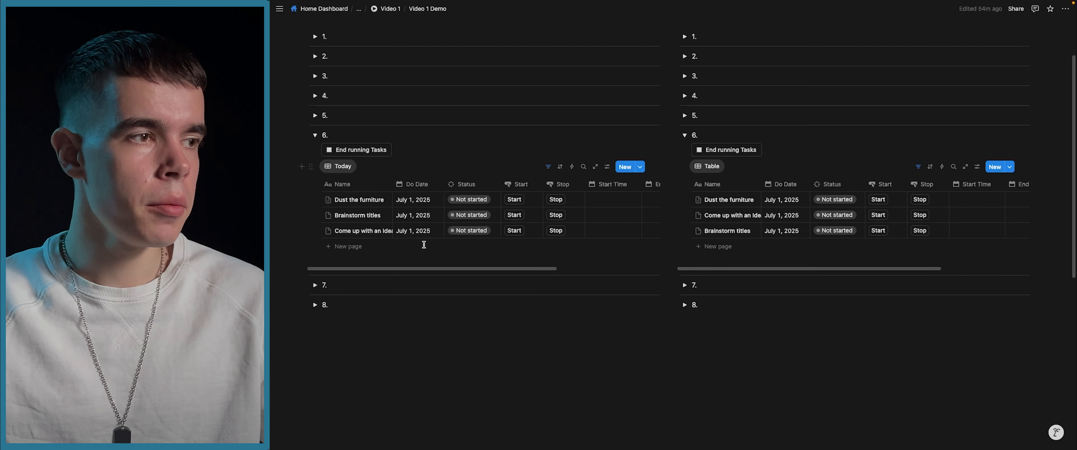
Start the "Dust the furniture" and "Brainstorm titles" tasks in the Today view.
{"action": "left_click", "coordinate": [468, 204]}
{"action": "key", "text": "Escape"}
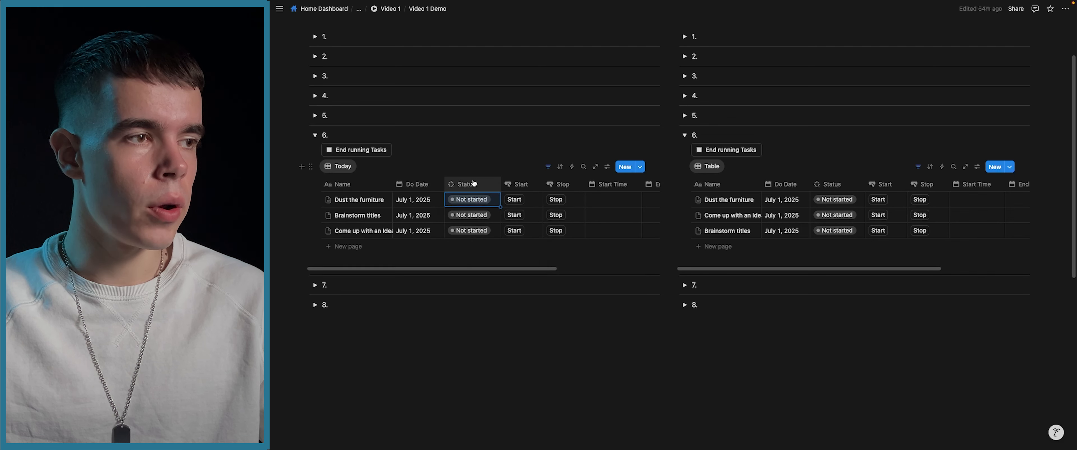
{"action": "left_click", "coordinate": [514, 201]}
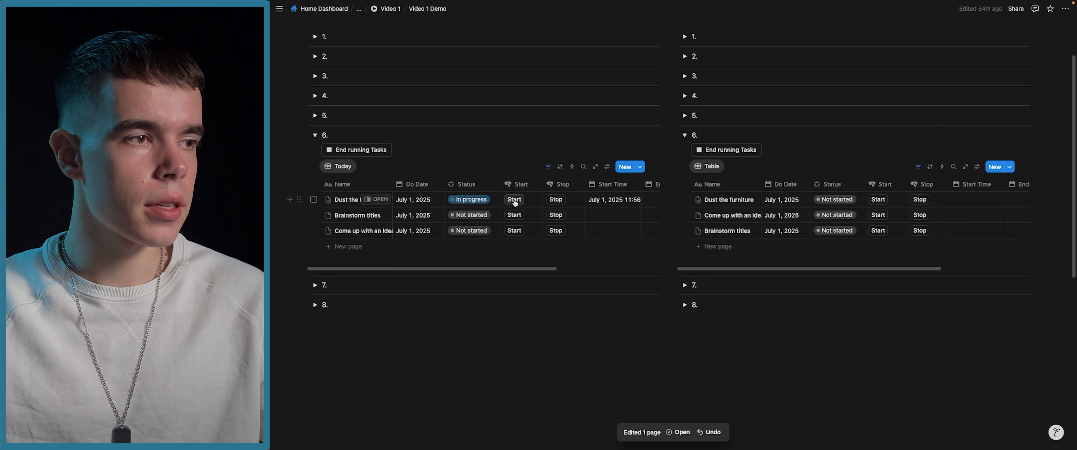
{"action": "left_click", "coordinate": [514, 215]}
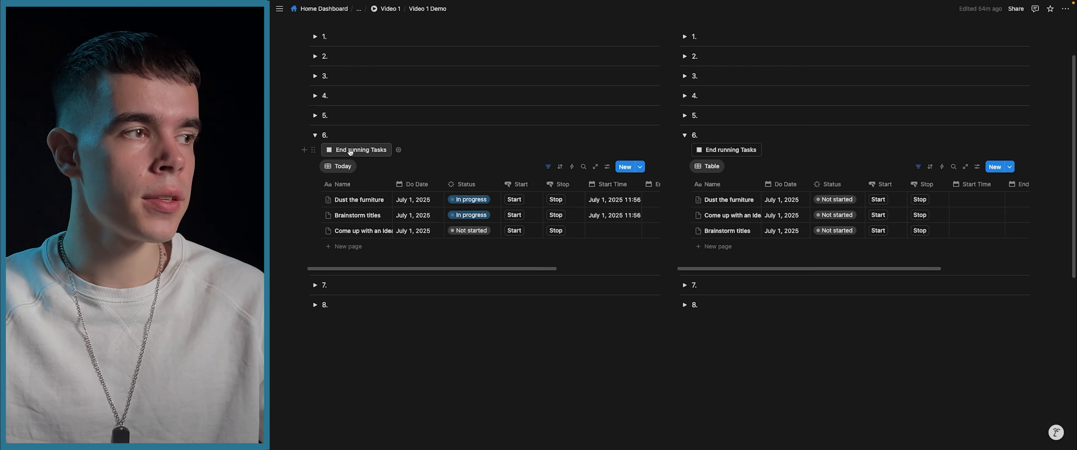
Run the End running Tasks button and check the status and times of both tasks in the Tasks database.
{"action": "left_click", "coordinate": [359, 151]}
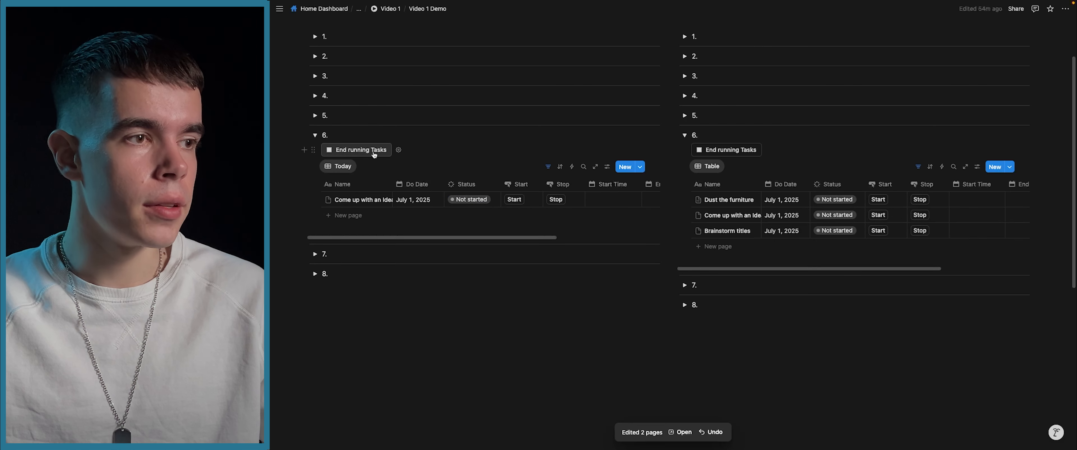
{"action": "scroll", "coordinate": [404, 269], "scroll_direction": "down", "scroll_amount": 10}
{"action": "left_click", "coordinate": [356, 175]}
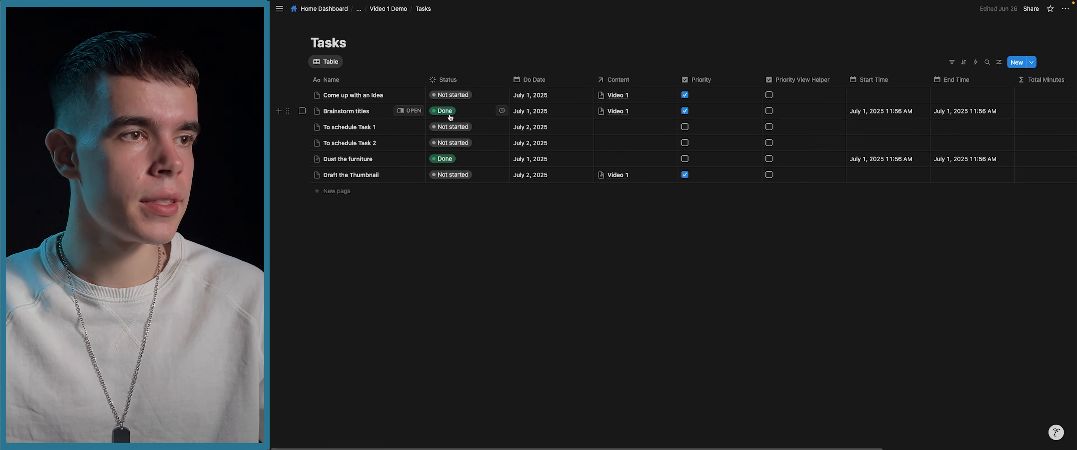
{"action": "scroll", "coordinate": [878, 121], "scroll_direction": "right", "scroll_amount": 3}
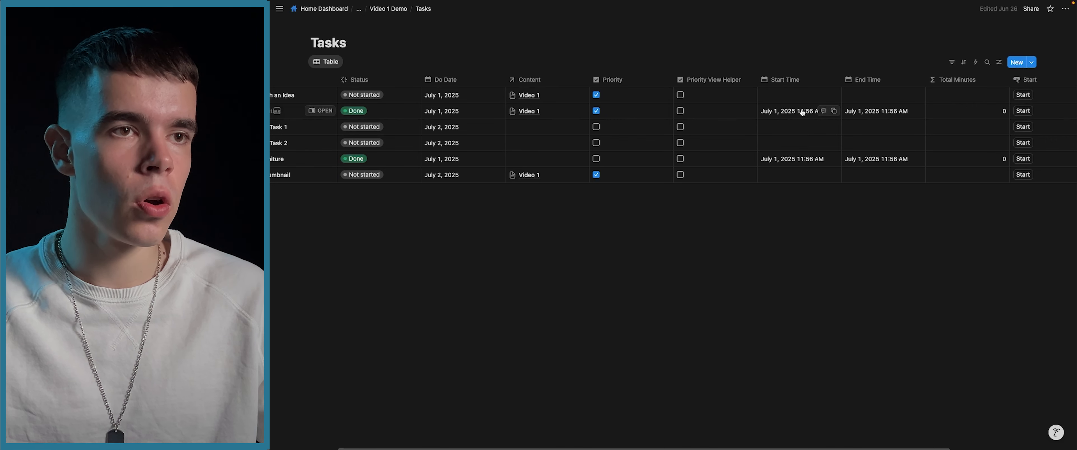
{"action": "left_click", "coordinate": [384, 10]}
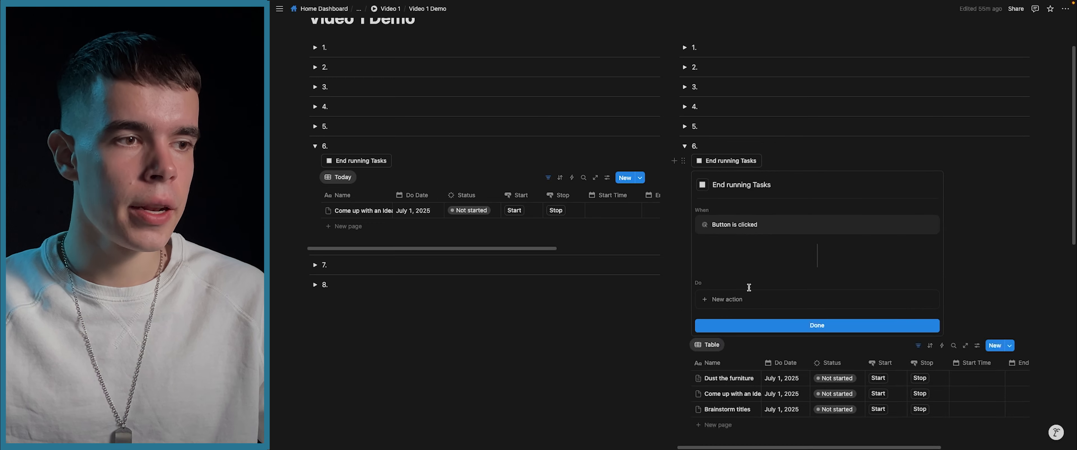
Give the second End running Tasks button an Edit pages action on Tasks build, filtered to Do Date relative to today, this day.
{"action": "left_click", "coordinate": [739, 301]}
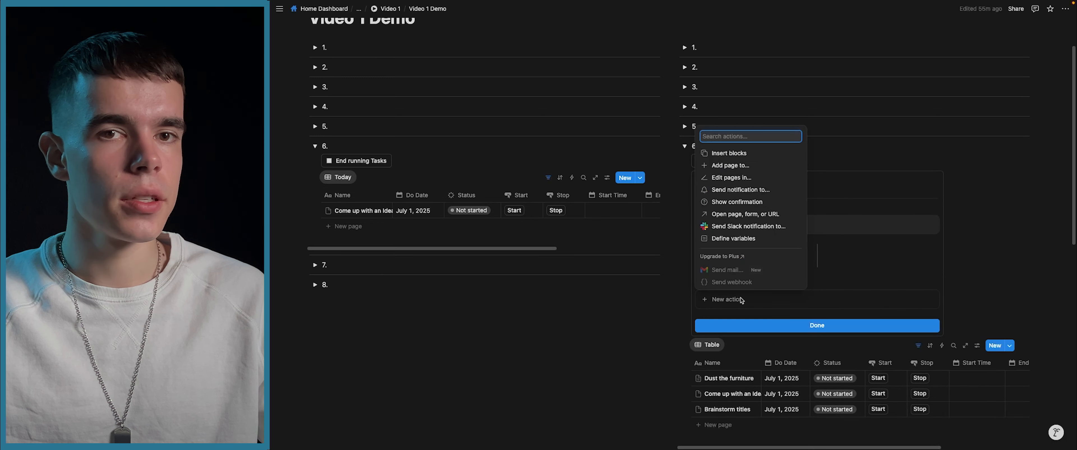
{"action": "left_click", "coordinate": [732, 178]}
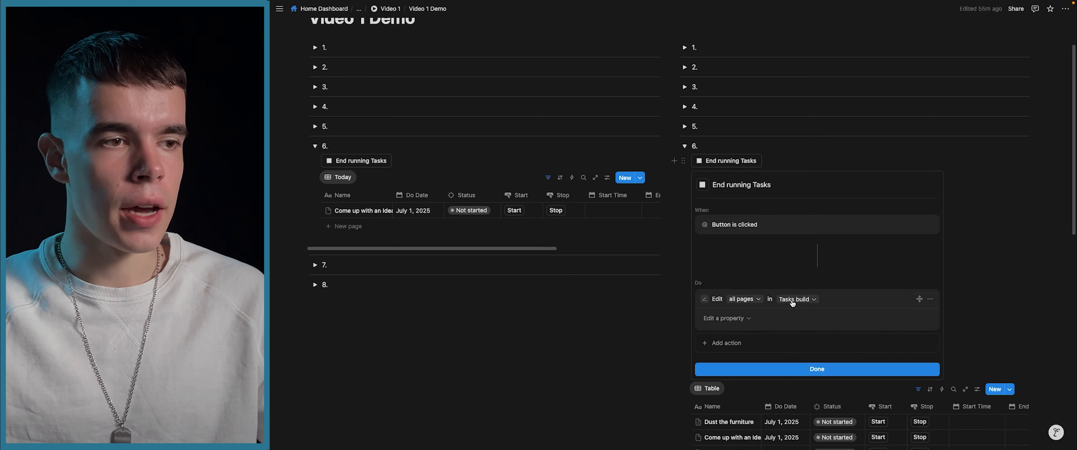
{"action": "left_click", "coordinate": [744, 299]}
{"action": "left_click", "coordinate": [711, 313]}
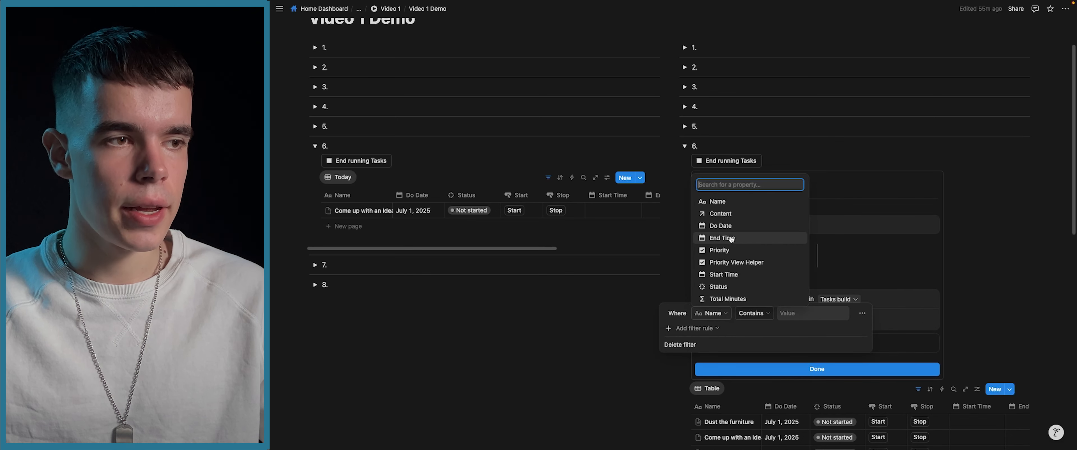
{"action": "left_click", "coordinate": [737, 230]}
{"action": "left_click", "coordinate": [866, 313]}
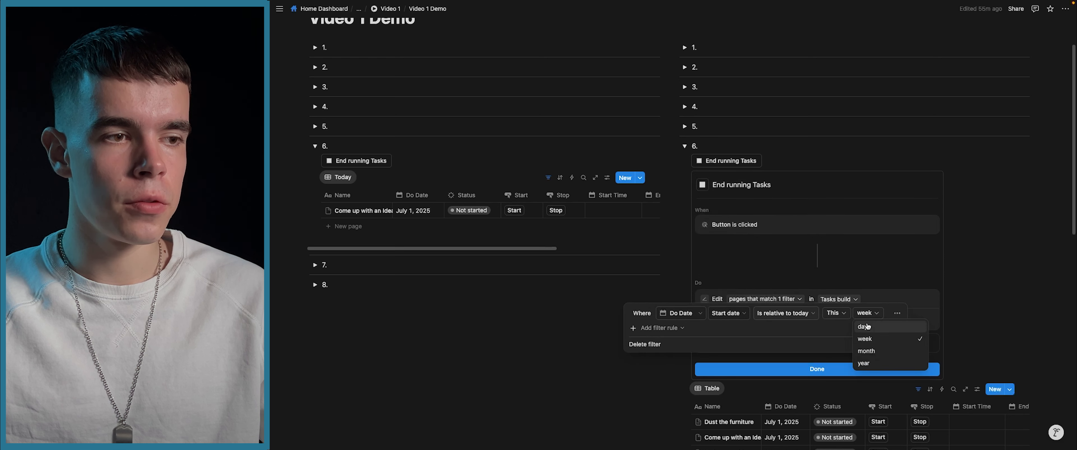
{"action": "left_click", "coordinate": [880, 328]}
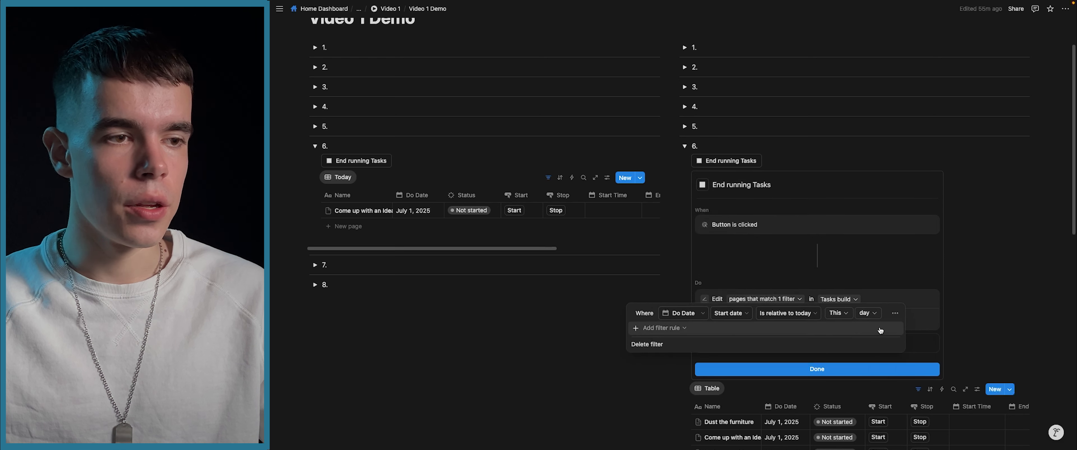
Add a second filter rule to the action, requiring Status to be In progress.
{"action": "left_click", "coordinate": [727, 332]}
{"action": "left_click", "coordinate": [669, 353]}
{"action": "left_click", "coordinate": [687, 330]}
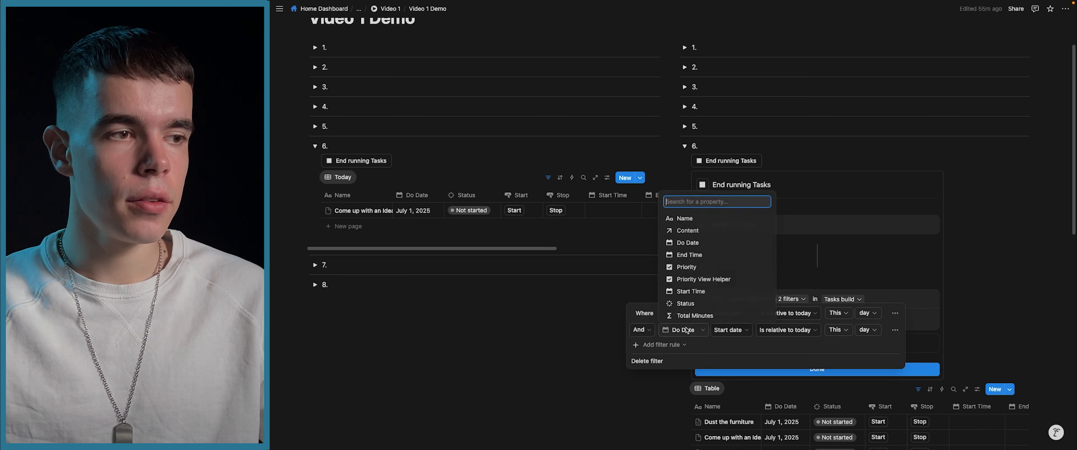
{"action": "left_click", "coordinate": [686, 304]}
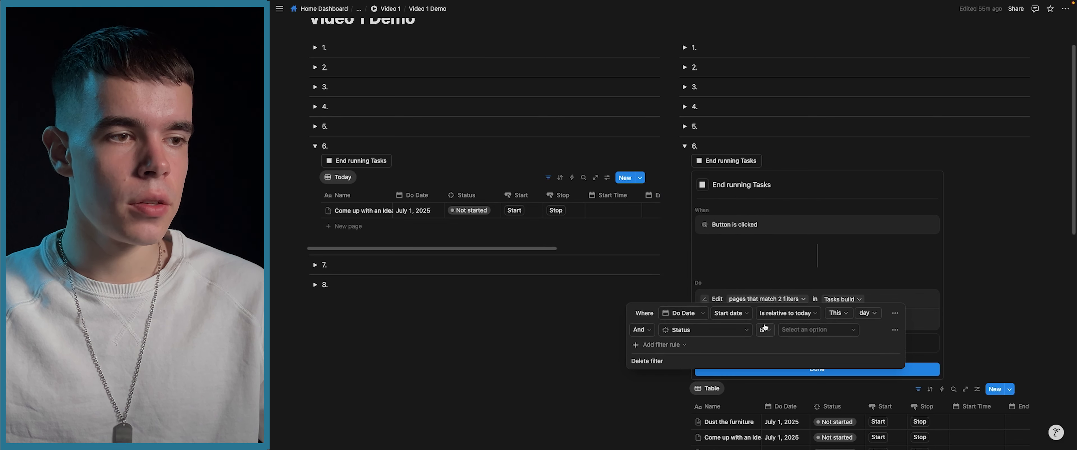
{"action": "left_click", "coordinate": [795, 330]}
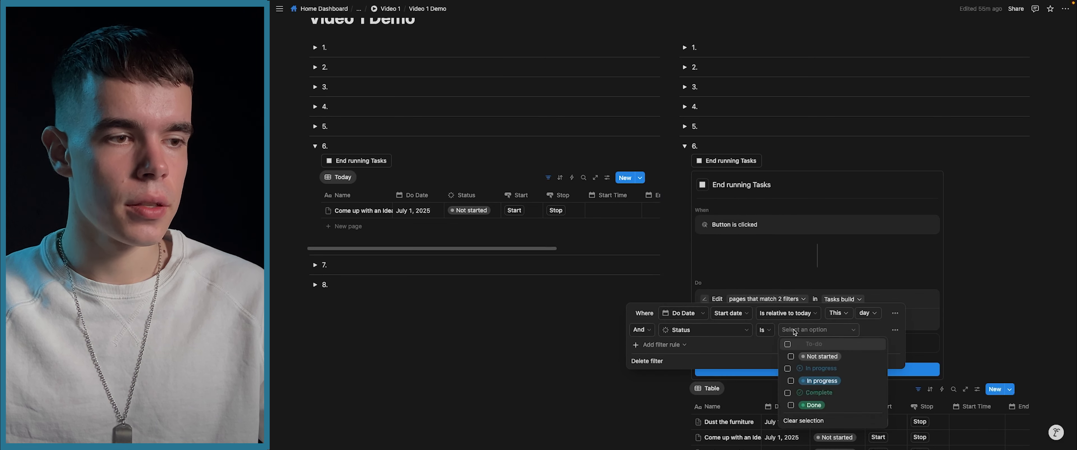
{"action": "left_click", "coordinate": [788, 370]}
{"action": "left_click", "coordinate": [892, 266]}
{"action": "left_click", "coordinate": [886, 265]}
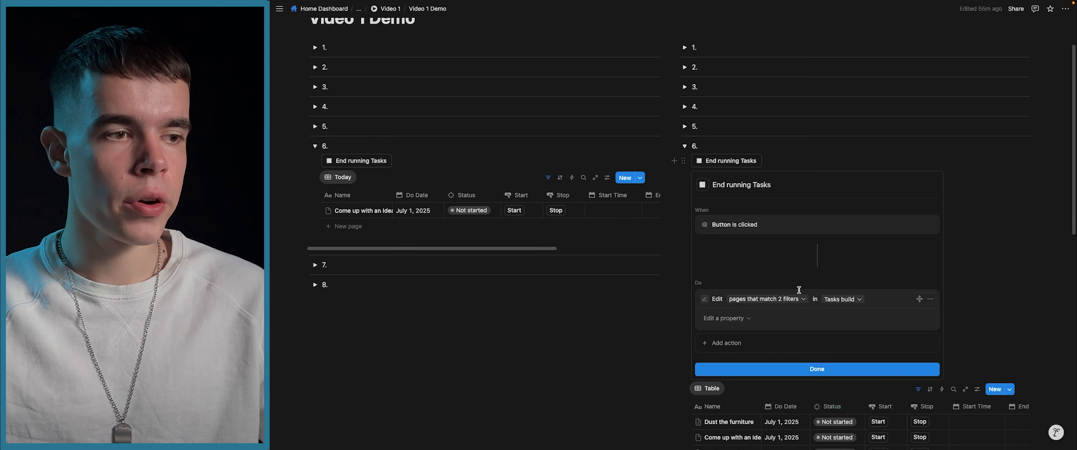
{"action": "left_click", "coordinate": [784, 299]}
{"action": "left_click", "coordinate": [838, 333]}
{"action": "left_click", "coordinate": [789, 370]}
{"action": "left_click", "coordinate": [790, 383]}
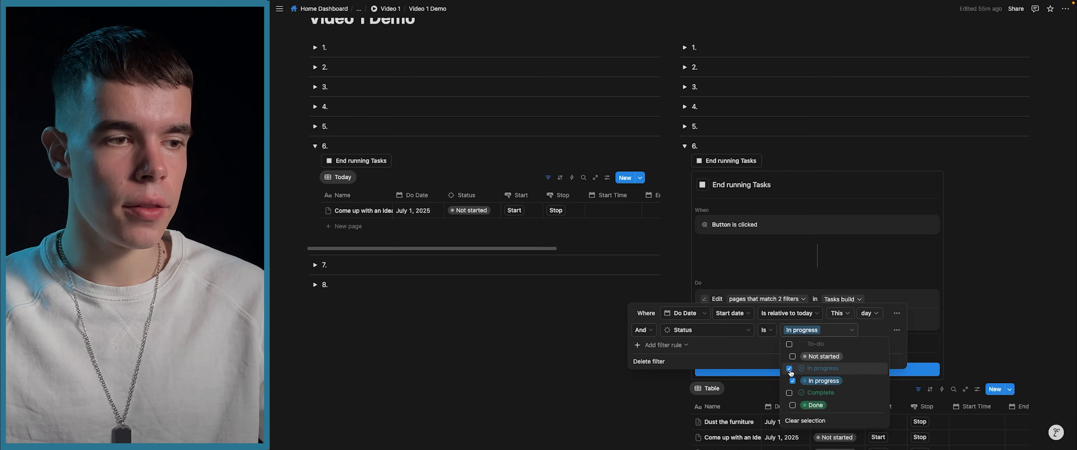
{"action": "left_click", "coordinate": [831, 276]}
{"action": "left_click", "coordinate": [830, 275]}
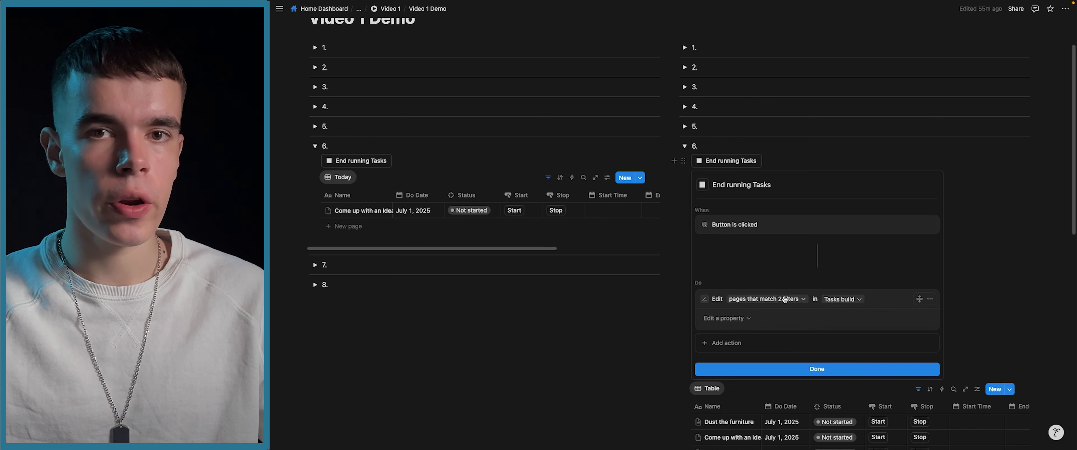
Make the action set End Time to Time triggered and Status to Done, and save the button.
{"action": "left_click", "coordinate": [726, 318]}
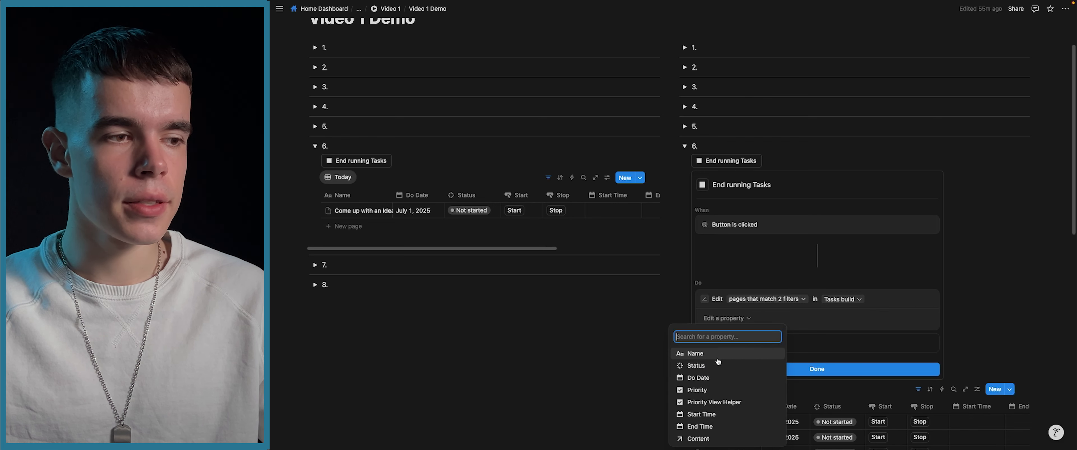
{"action": "left_click", "coordinate": [722, 426]}
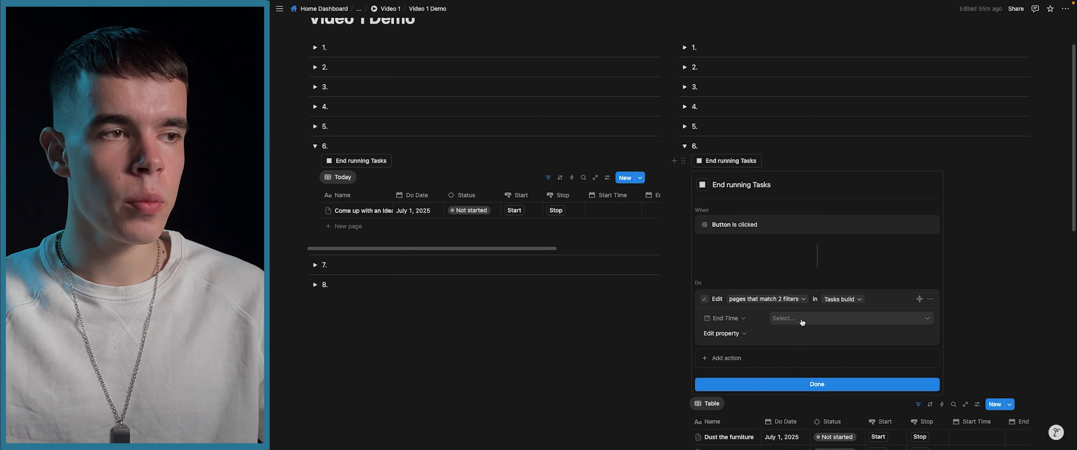
{"action": "left_click", "coordinate": [800, 320]}
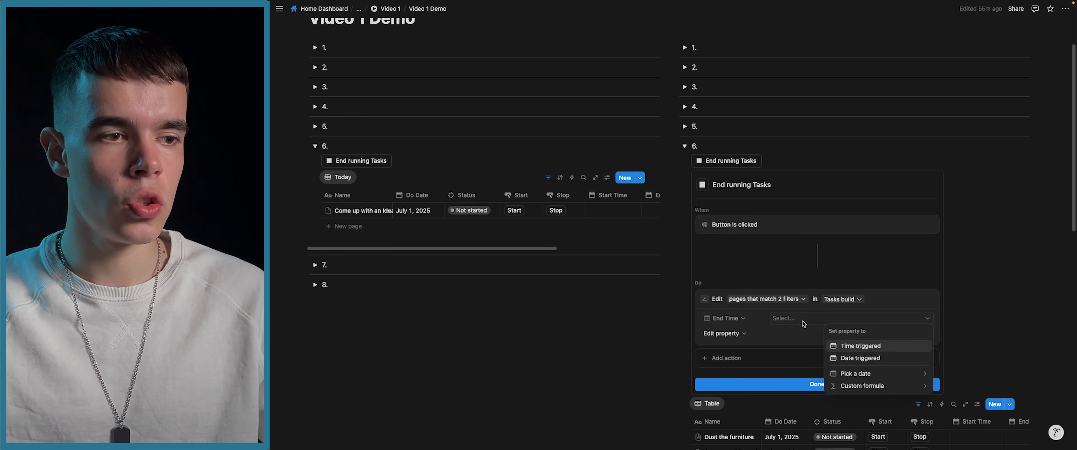
{"action": "left_click", "coordinate": [857, 346]}
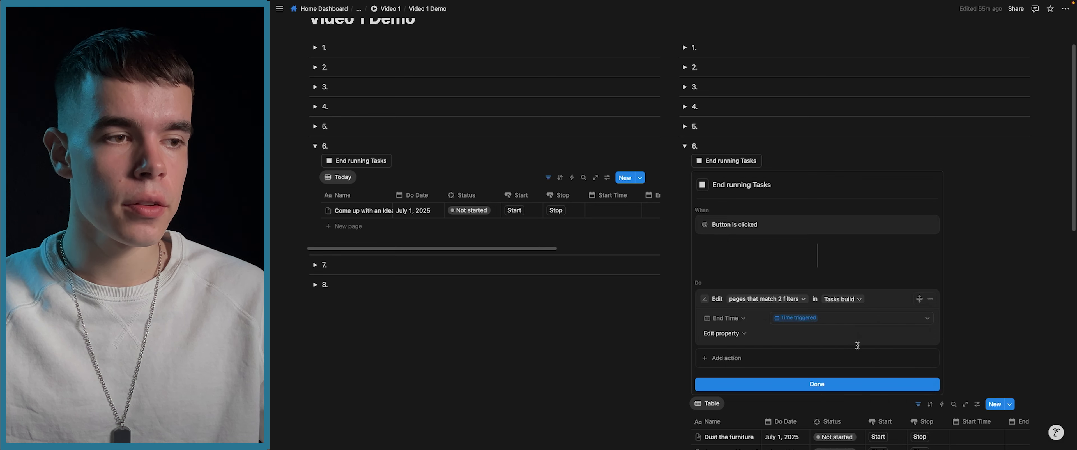
{"action": "left_click", "coordinate": [724, 333]}
{"action": "left_click", "coordinate": [711, 259]}
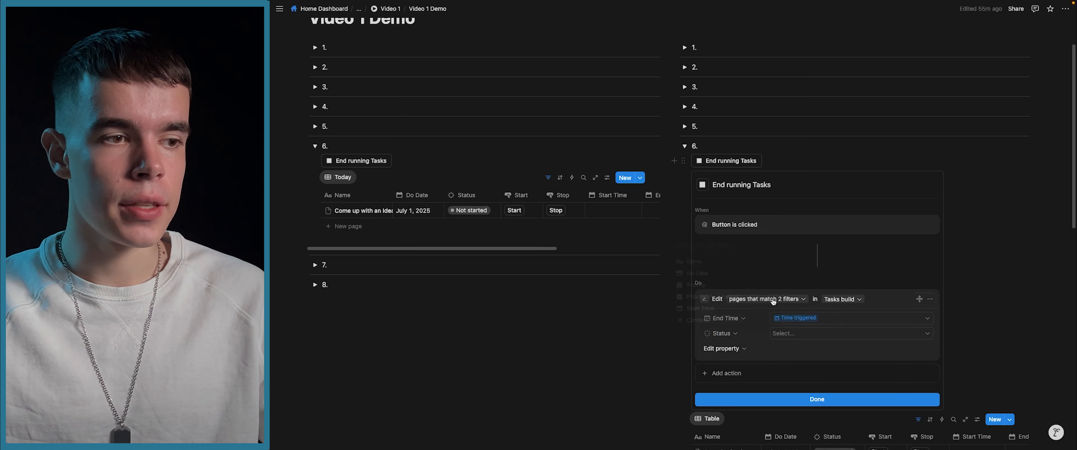
{"action": "left_click", "coordinate": [799, 333]}
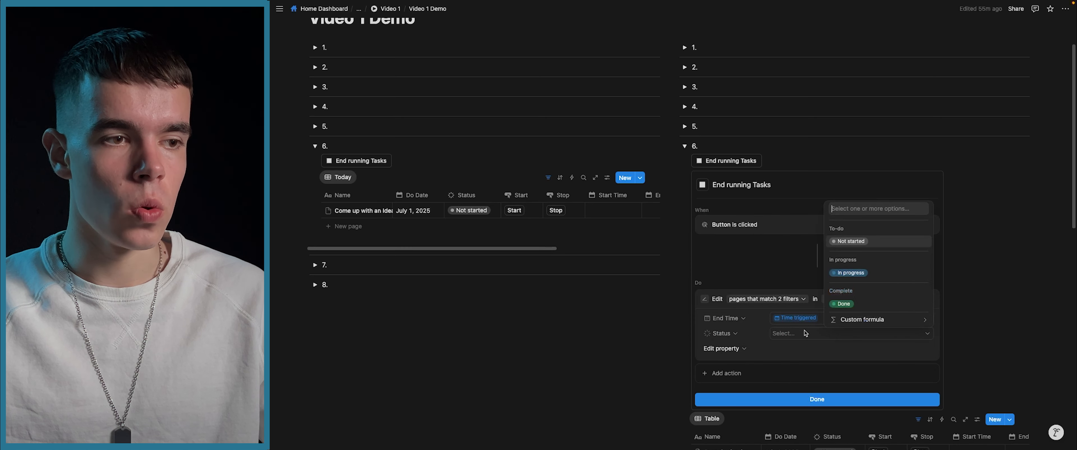
{"action": "left_click", "coordinate": [844, 304]}
{"action": "left_click", "coordinate": [832, 400]}
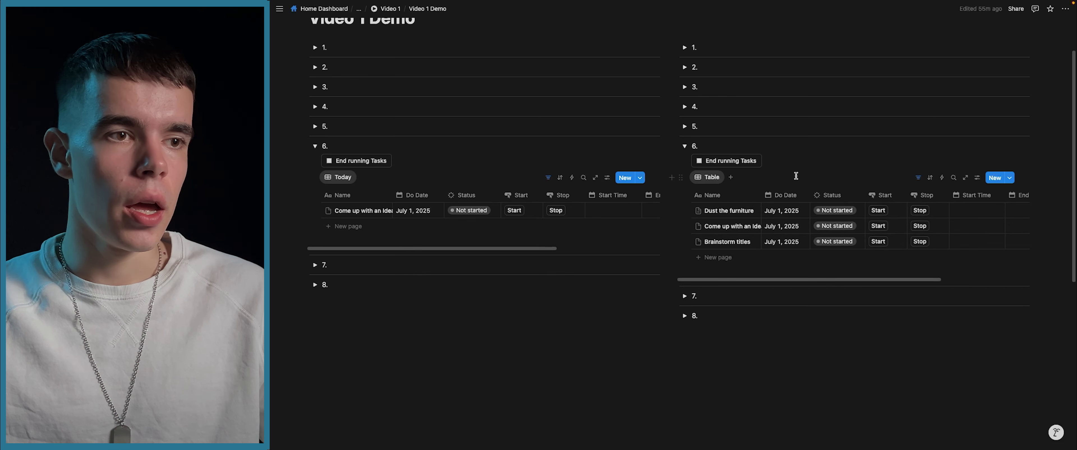
Start "Dust the furniture" and "Come up with an idea" in the second table and run its End running Tasks button.
{"action": "left_click", "coordinate": [919, 196]}
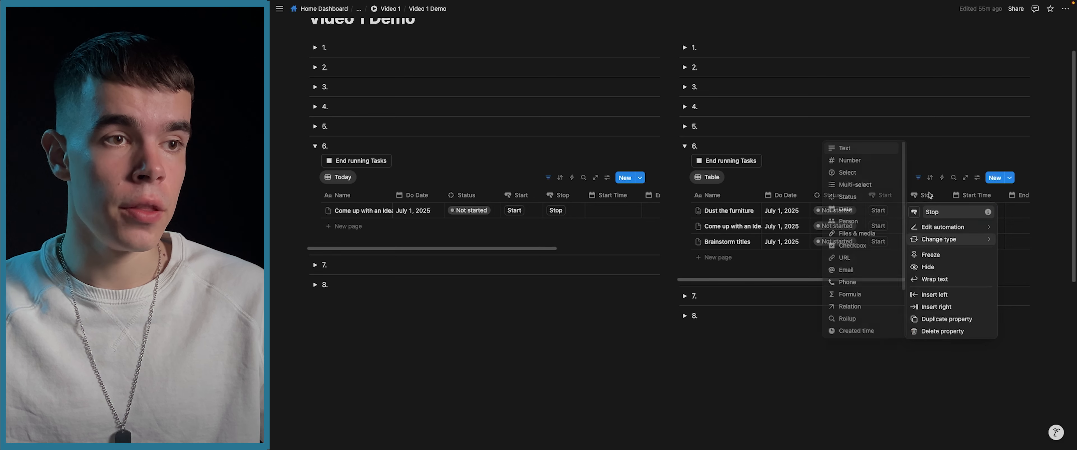
{"action": "left_click", "coordinate": [925, 196]}
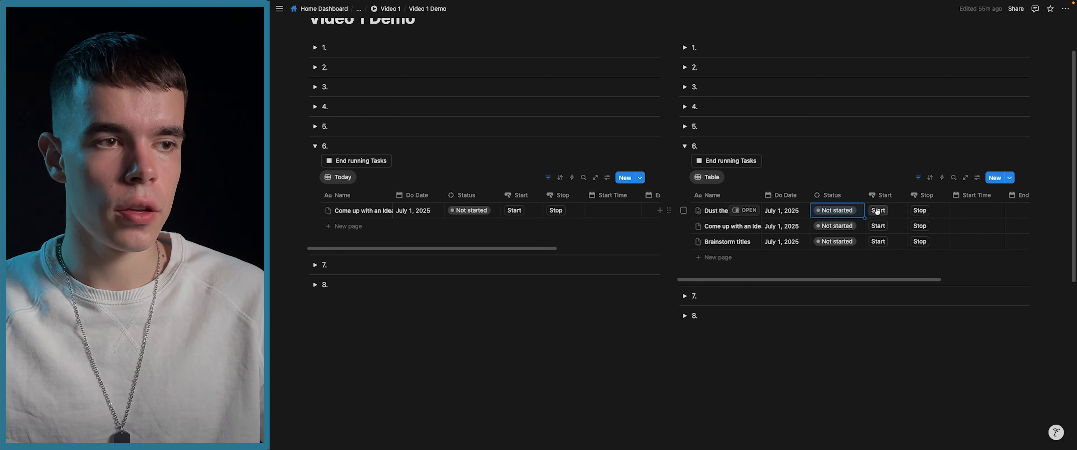
{"action": "left_click", "coordinate": [877, 211]}
{"action": "left_click", "coordinate": [877, 226]}
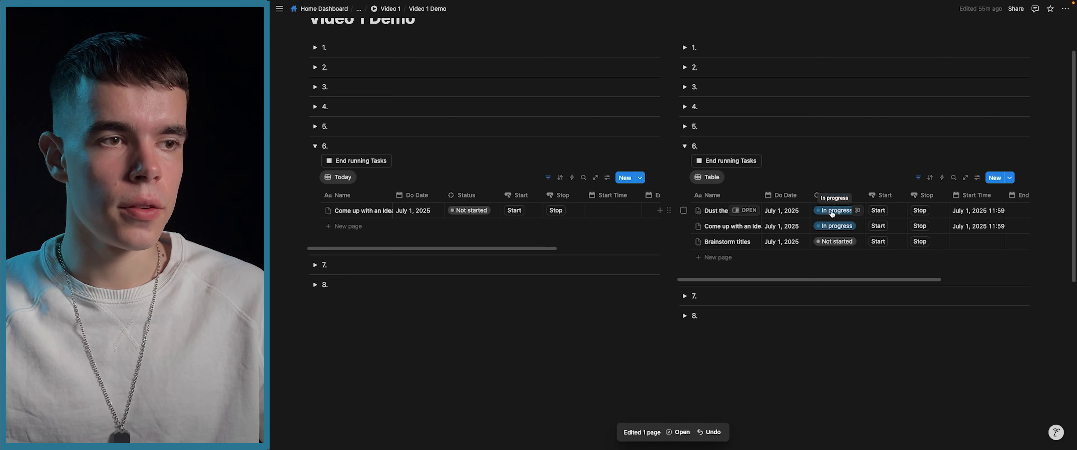
{"action": "left_click", "coordinate": [722, 161]}
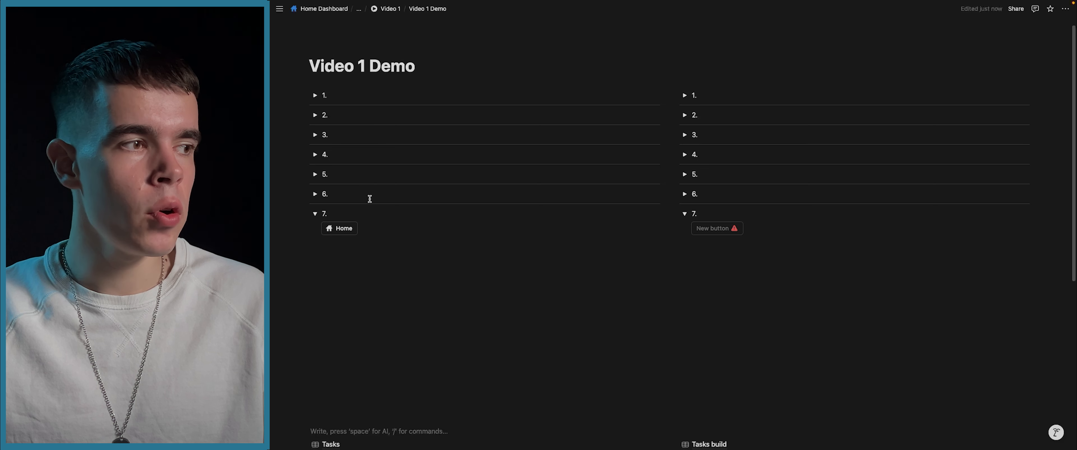
Examine the Home button's action in toggle 7, and switch to the Scheduling button in toggle 3.
{"action": "left_click", "coordinate": [367, 228]}
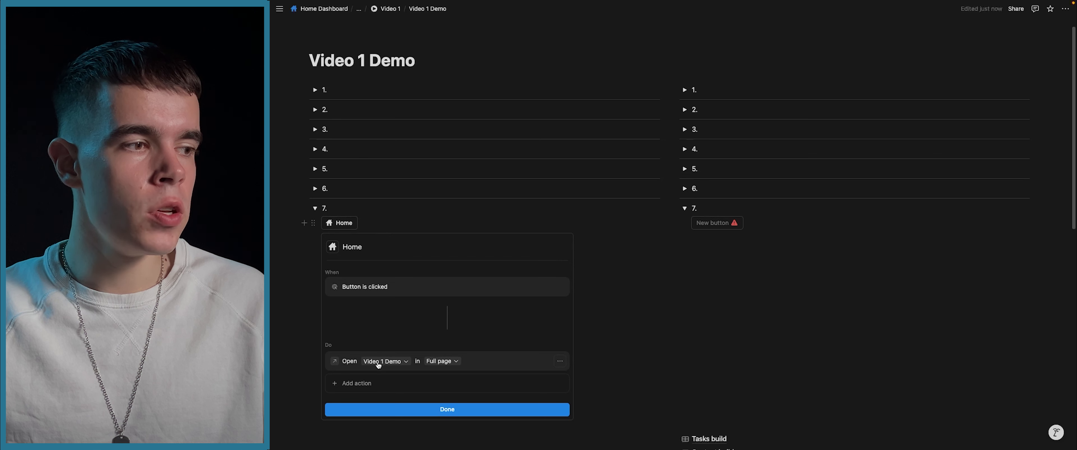
{"action": "left_click", "coordinate": [447, 410]}
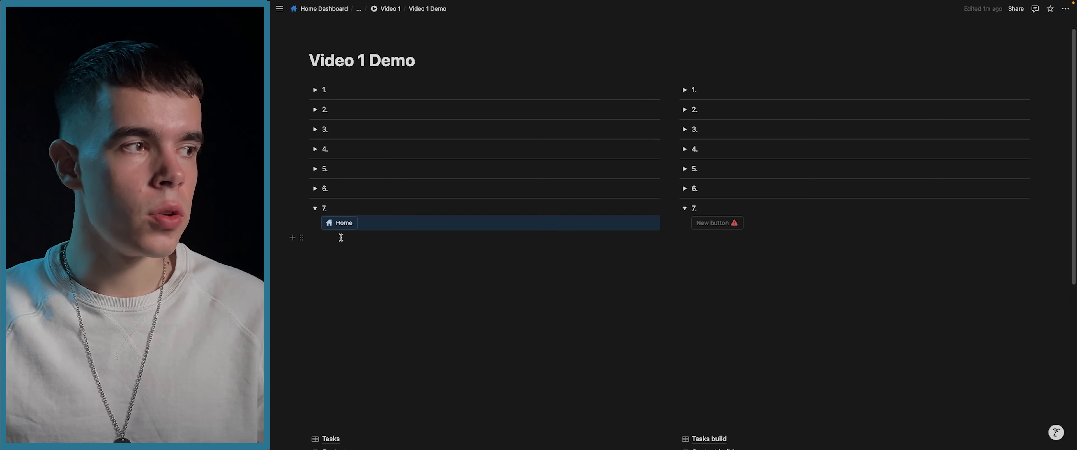
{"action": "left_click", "coordinate": [315, 208]}
{"action": "left_click", "coordinate": [315, 129]}
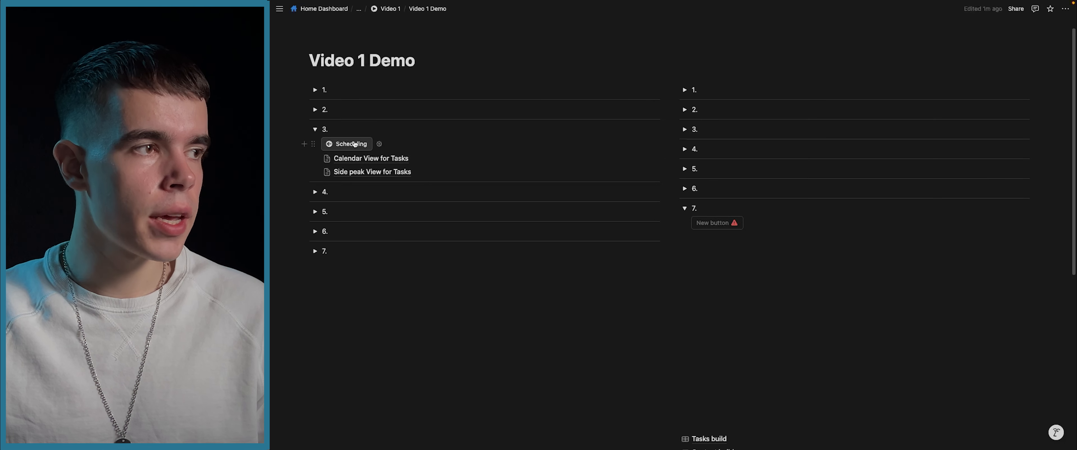
Run the Scheduling button, return to the demo page with the calendar page's Home button, and collapse toggle 3.
{"action": "left_click", "coordinate": [350, 143]}
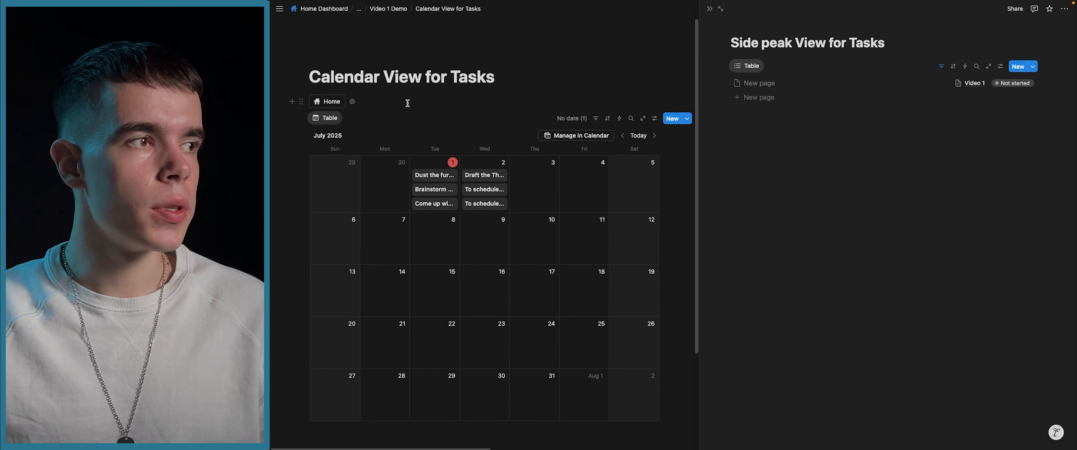
{"action": "left_click", "coordinate": [330, 101]}
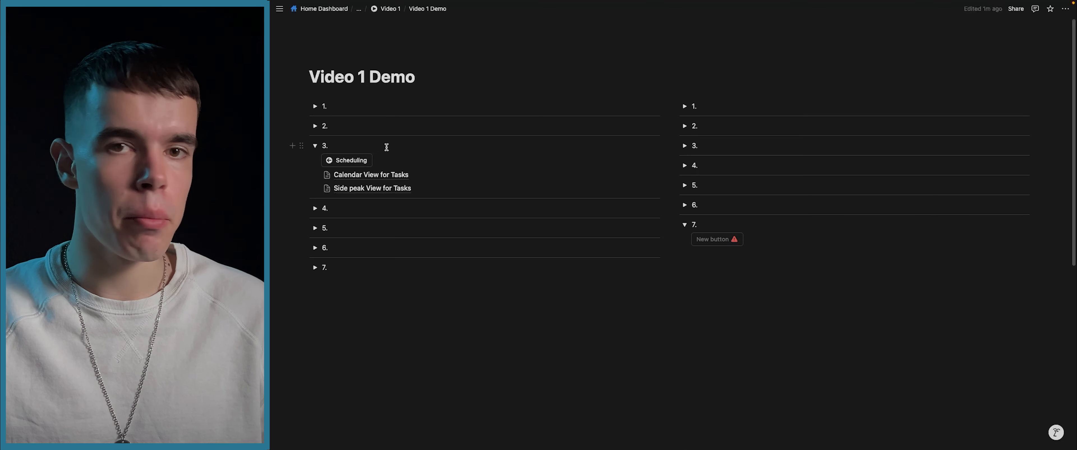
{"action": "left_click", "coordinate": [315, 145]}
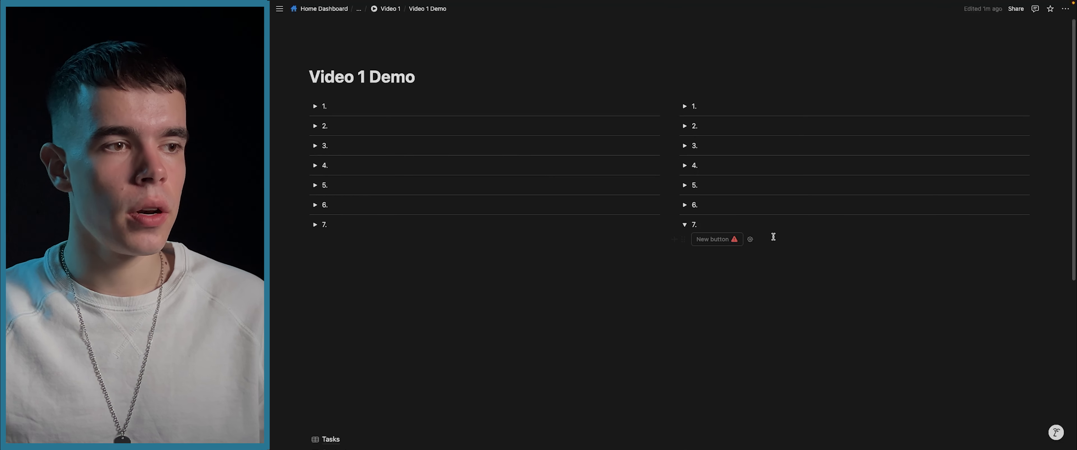
Configure the empty button in the second toggle 7 as Home with a house icon, opening Video 1 Demo in Full page, and save it.
{"action": "left_click", "coordinate": [750, 239]}
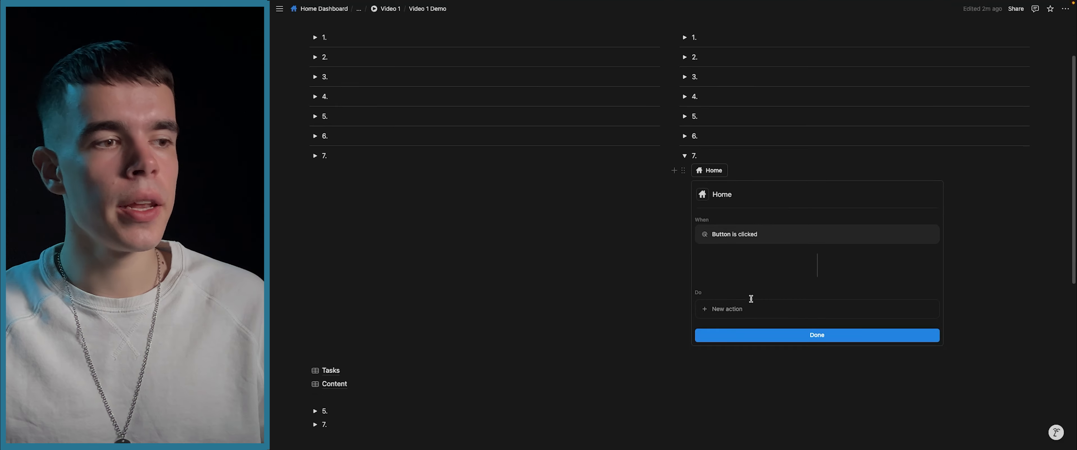
{"action": "left_click", "coordinate": [722, 311]}
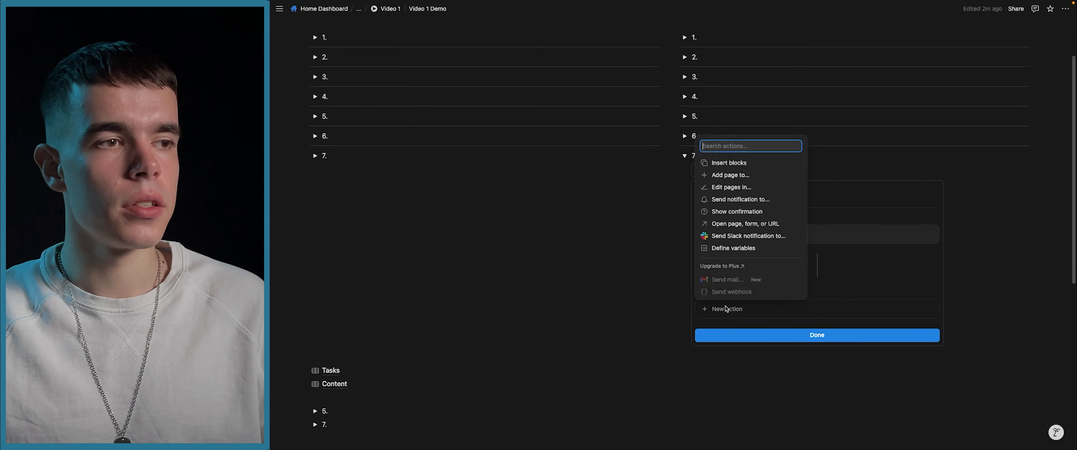
{"action": "left_click", "coordinate": [740, 225]}
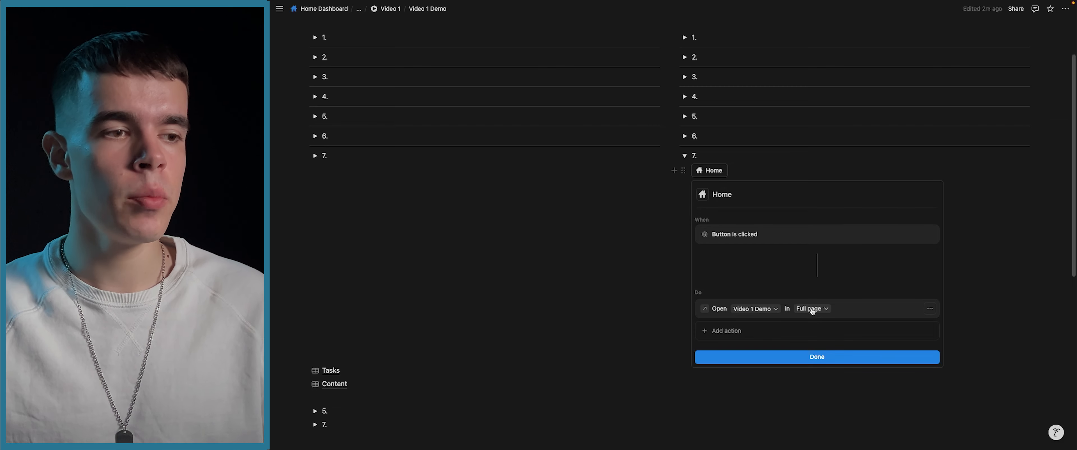
{"action": "left_click", "coordinate": [812, 357]}
Expand the first toggle 7 and open both Home buttons' settings to compare their actions.
{"action": "left_click", "coordinate": [315, 156]}
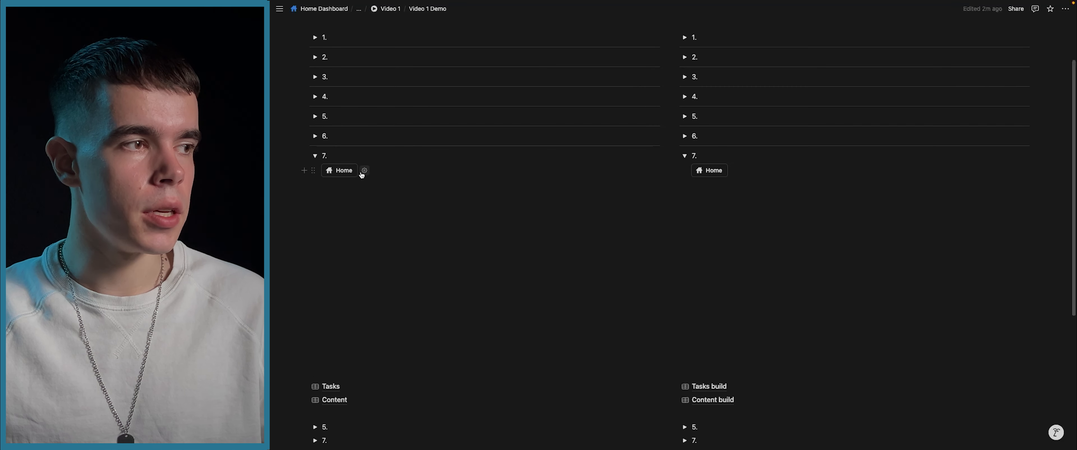
{"action": "left_click", "coordinate": [364, 171]}
{"action": "left_click", "coordinate": [734, 171]}
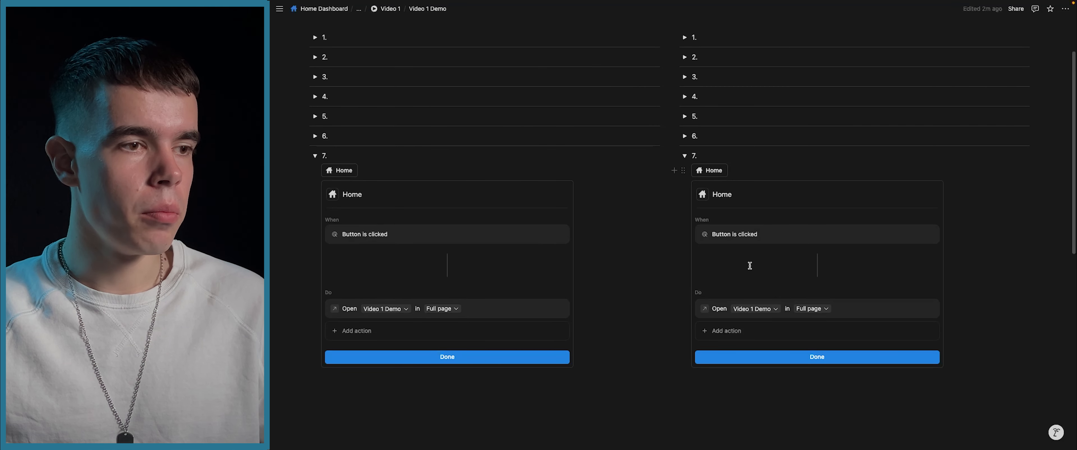